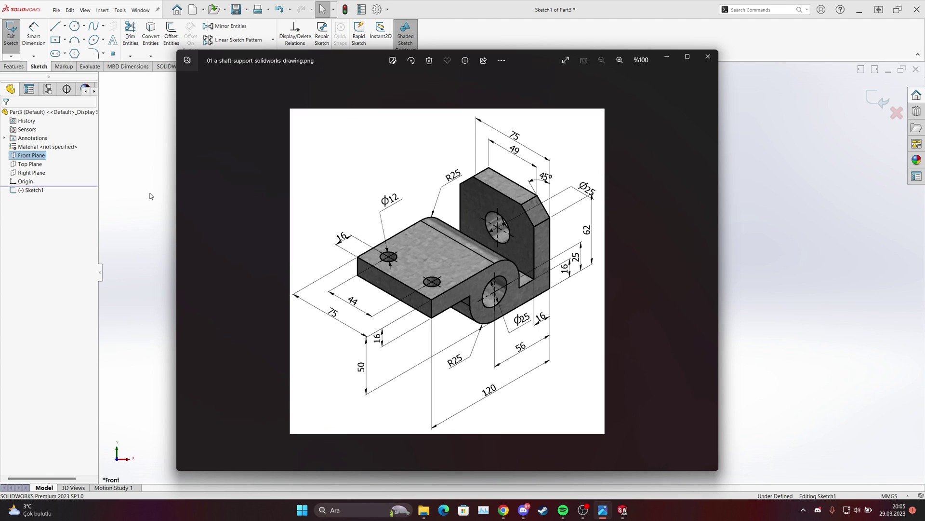
Step: Sketch two concentric circles centred on the origin, with radii of about 40 mm and 18 mm
click(526, 31)
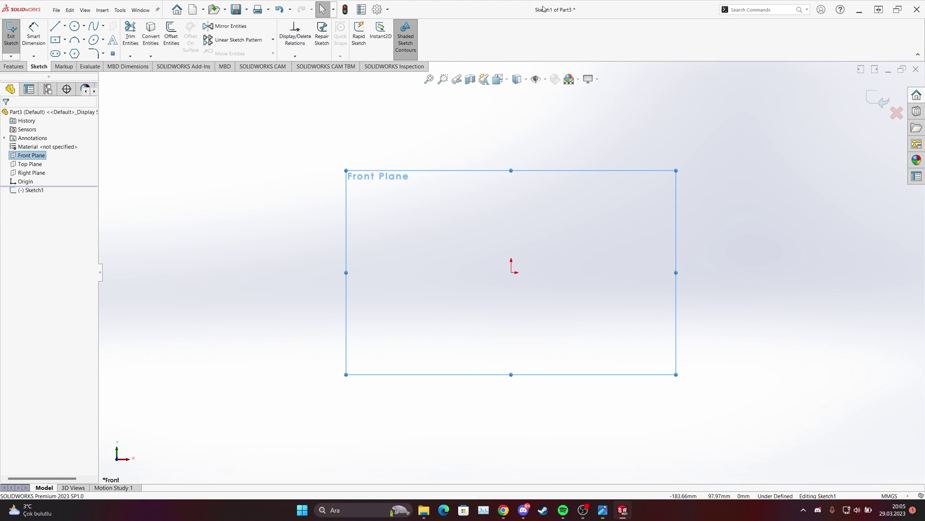
click(74, 26)
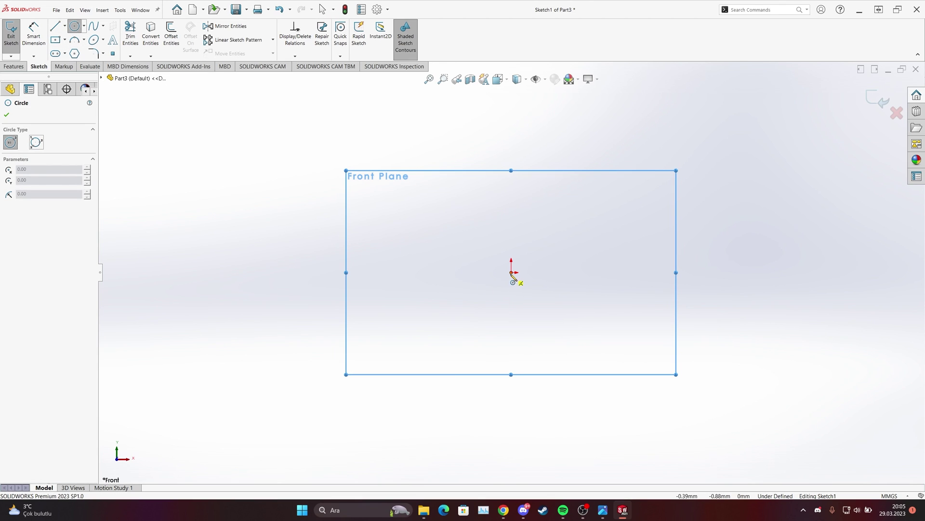
click(512, 273)
click(488, 203)
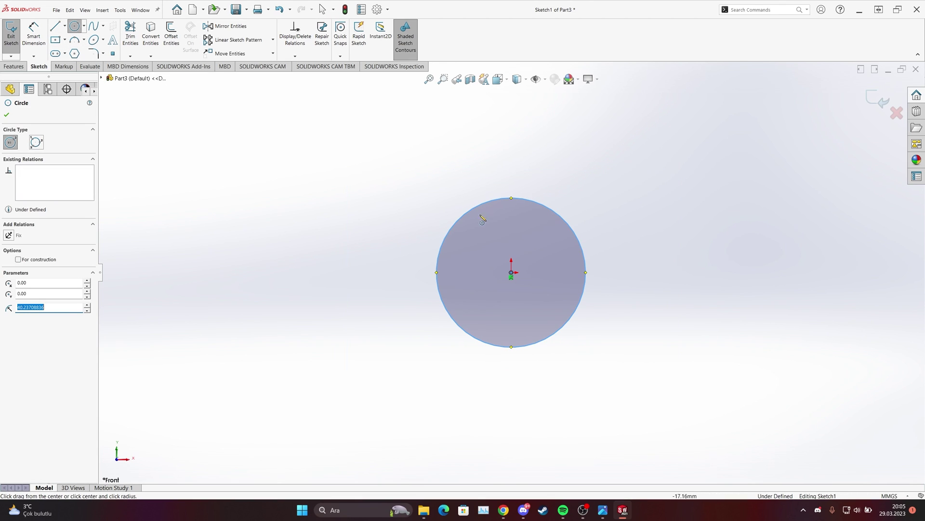
click(511, 272)
click(507, 244)
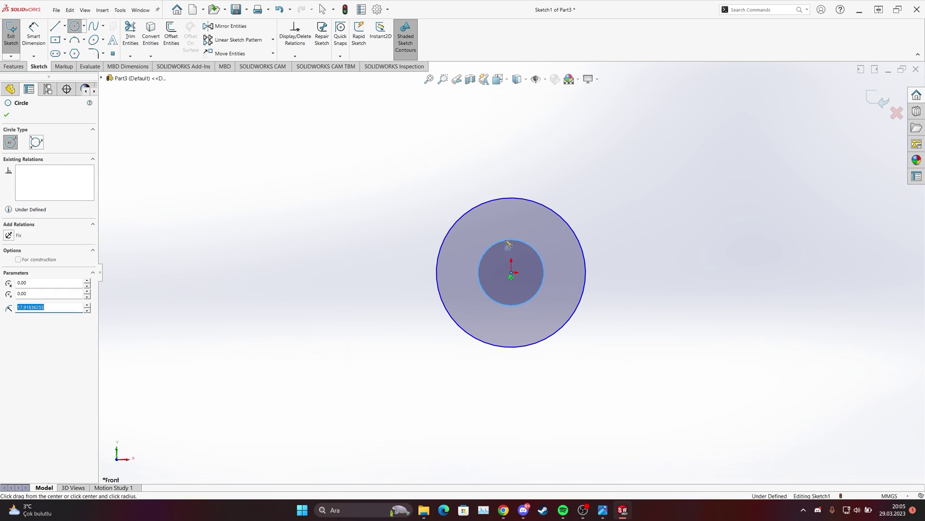
click(6, 114)
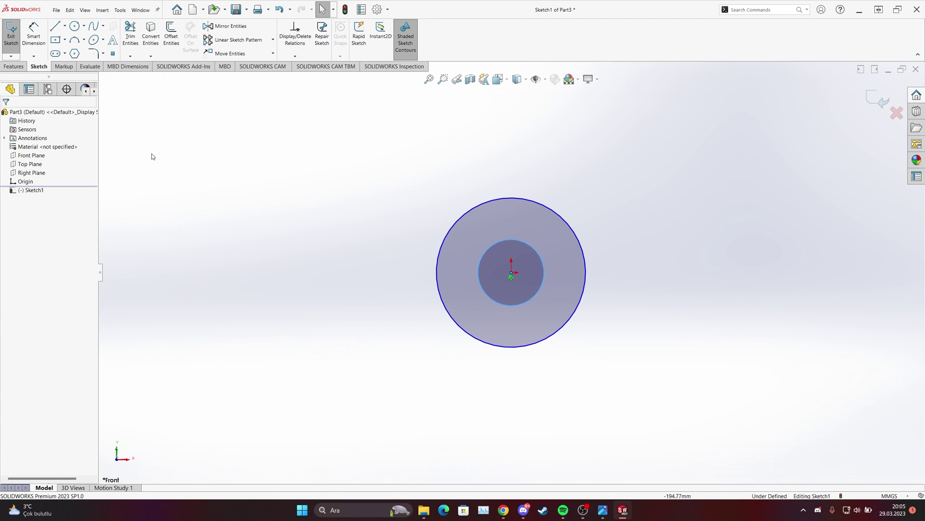
Step: Consult the shaft support reference drawing and dimension the outer circle's diameter to 50 mm
click(603, 509)
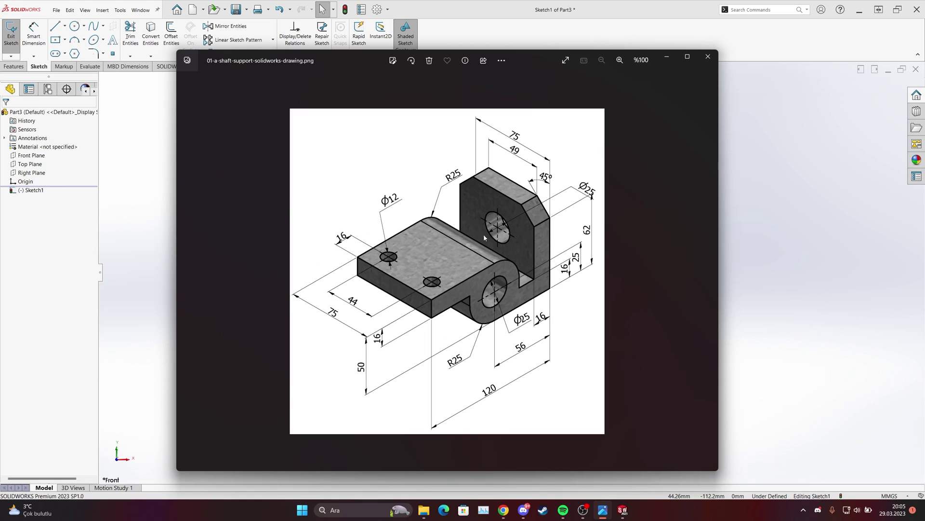
click(603, 509)
click(74, 26)
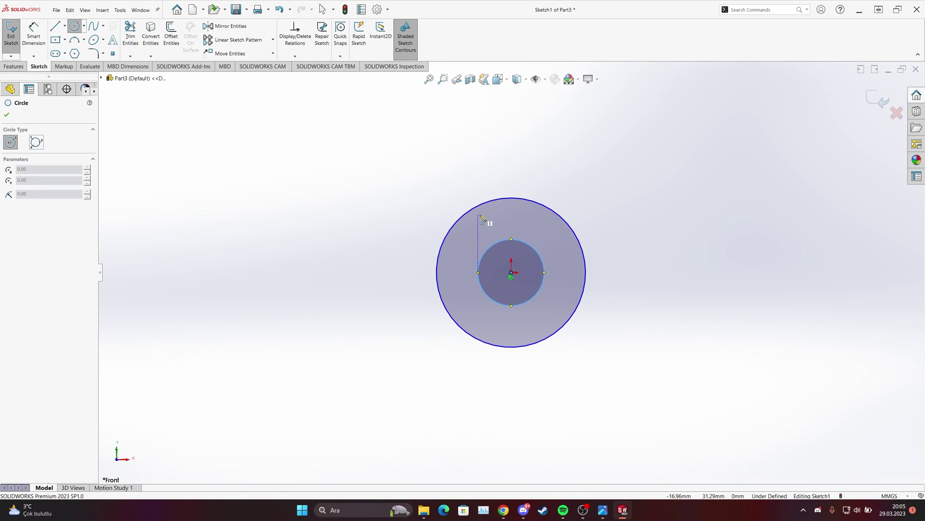
click(6, 114)
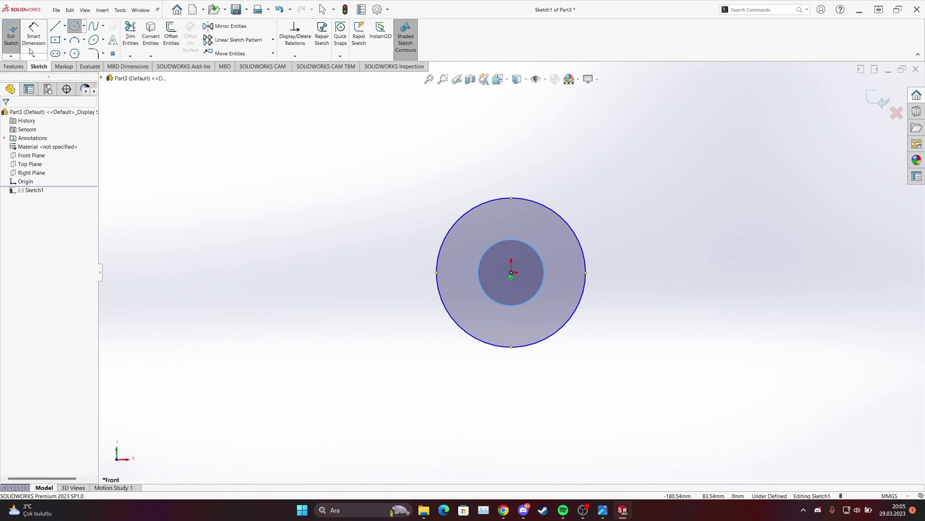
click(34, 33)
click(473, 210)
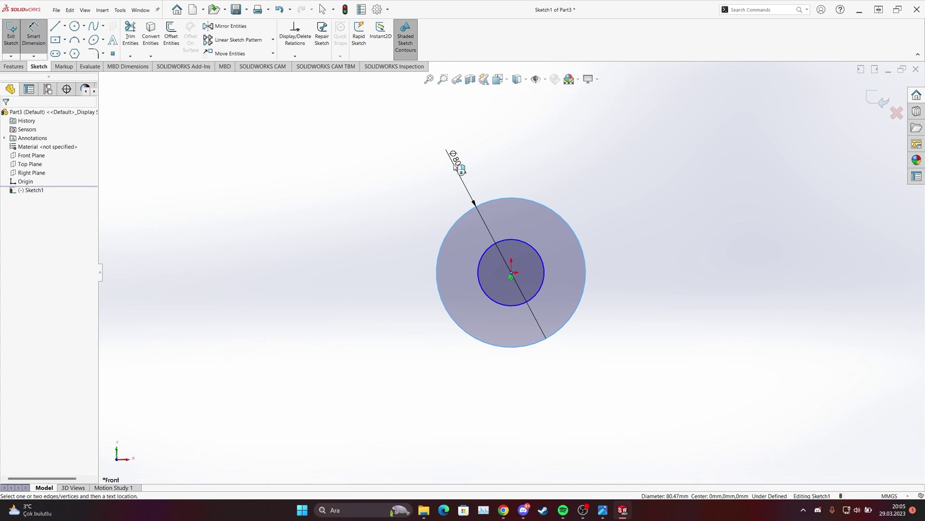
click(455, 159)
text(50)
key(Return)
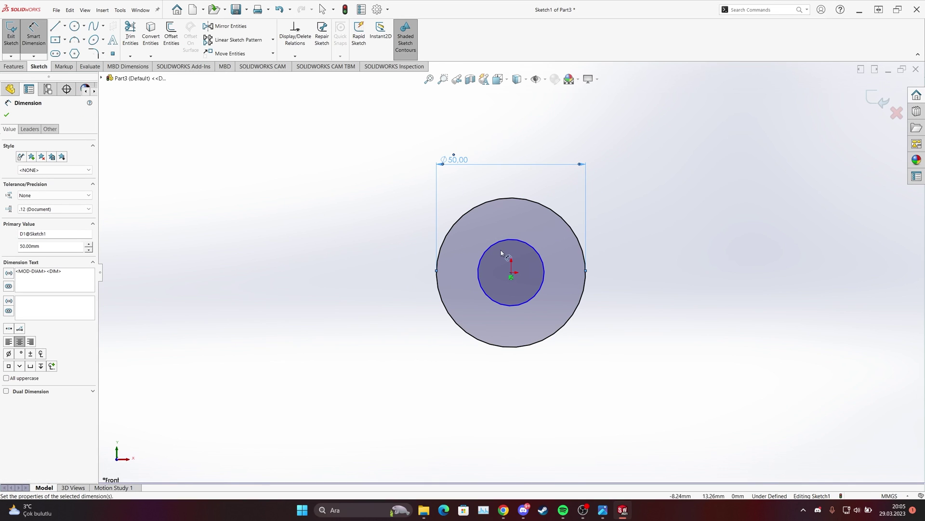
Step: Dimension the inner circle's diameter to 25 mm
click(538, 254)
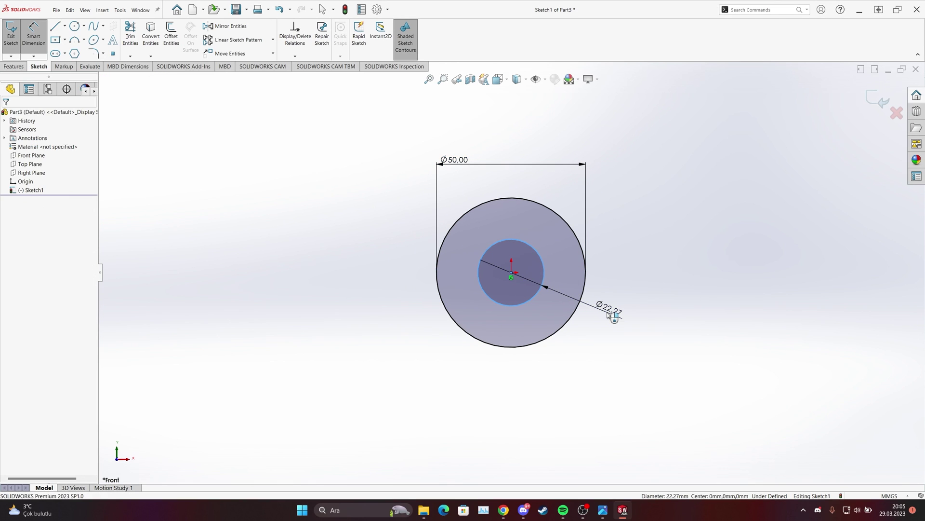
click(609, 314)
text(25)
key(Return)
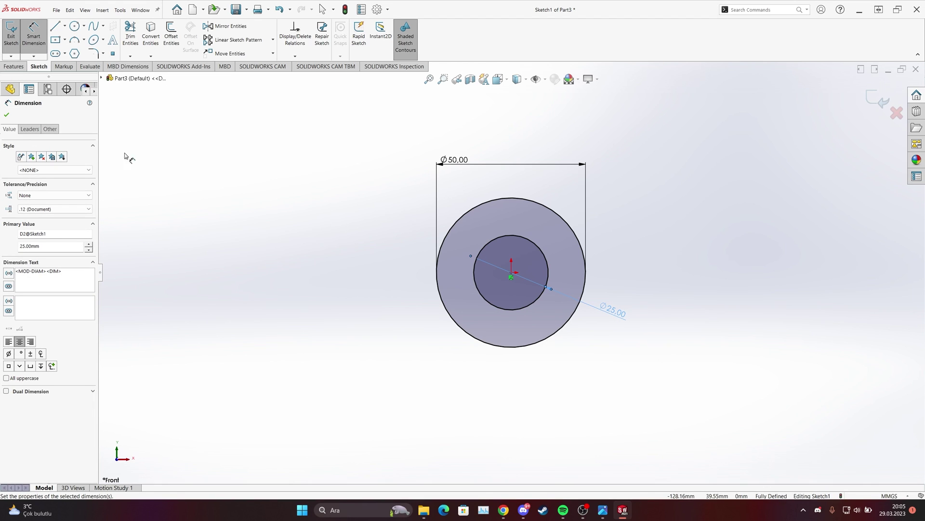
click(7, 114)
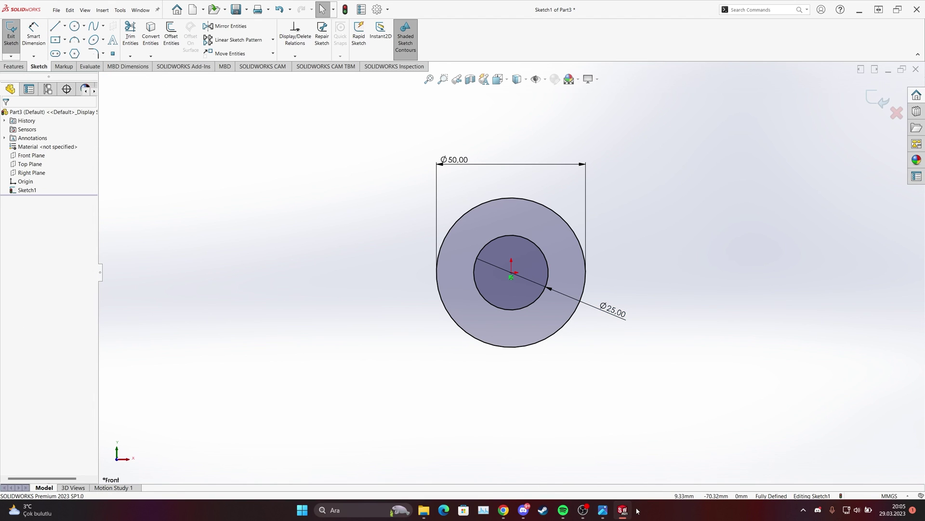
Step: Sketch a horizontal line about 52 mm long running right from the outer circle's lowest point
click(603, 509)
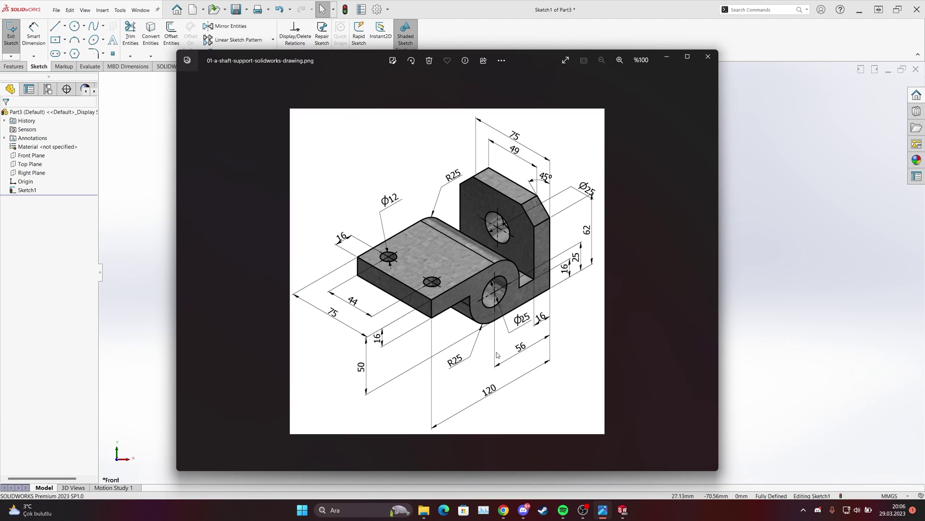
click(452, 4)
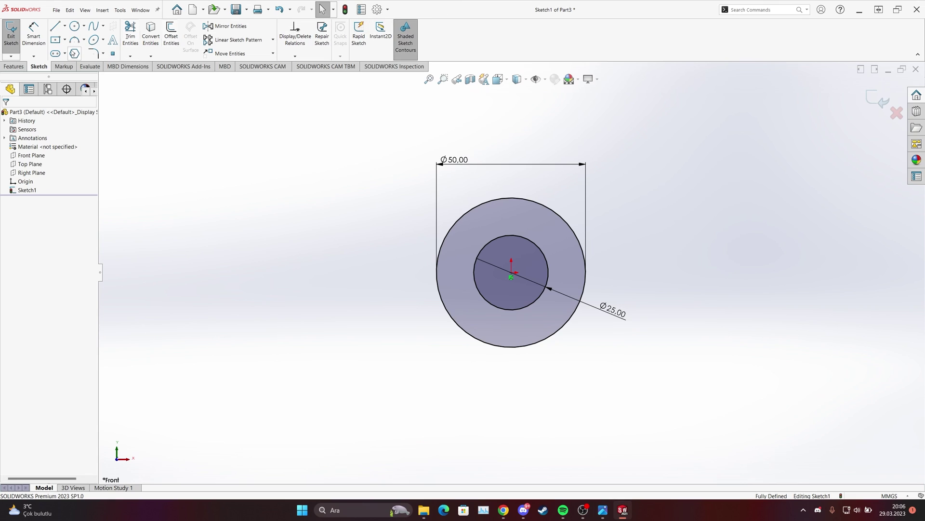
click(55, 26)
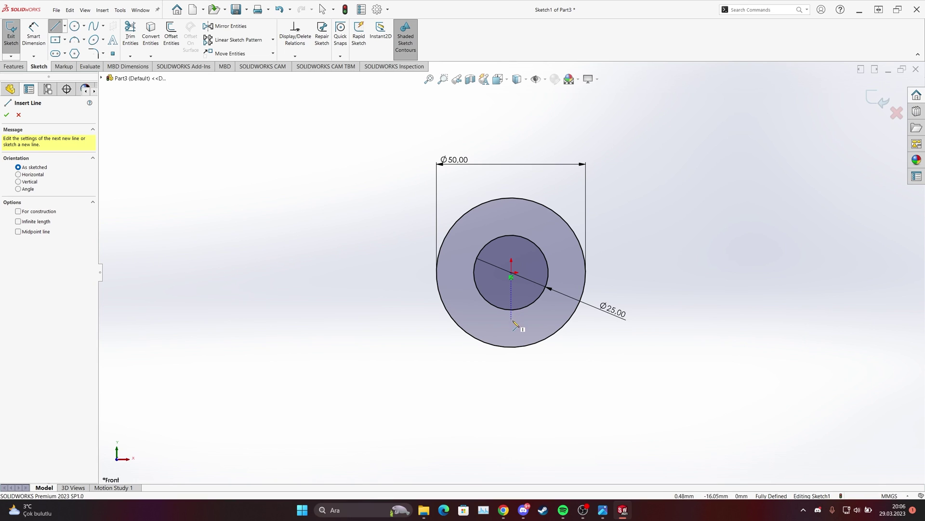
click(511, 347)
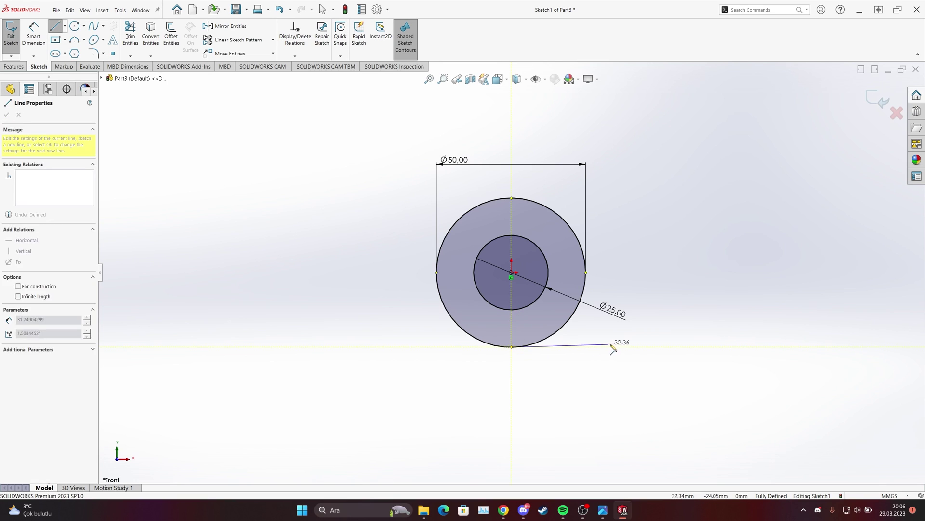
click(662, 348)
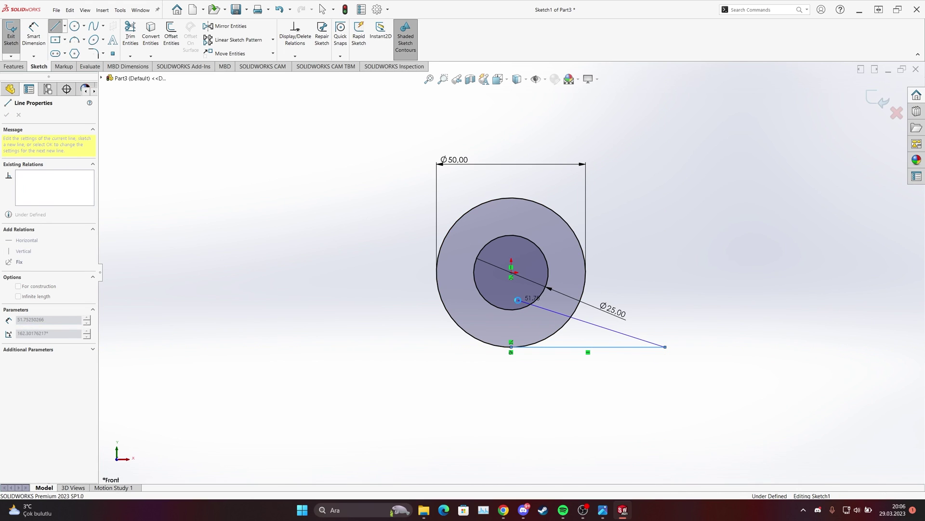
key(Escape)
Step: Dimension the horizontal base line's length to 56 mm, checking the reference drawing
click(45, 38)
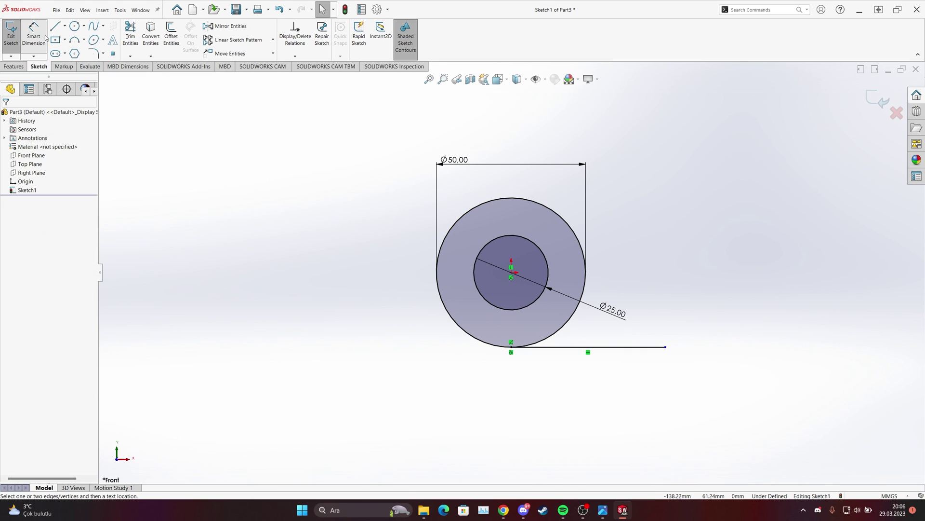
click(622, 347)
click(611, 382)
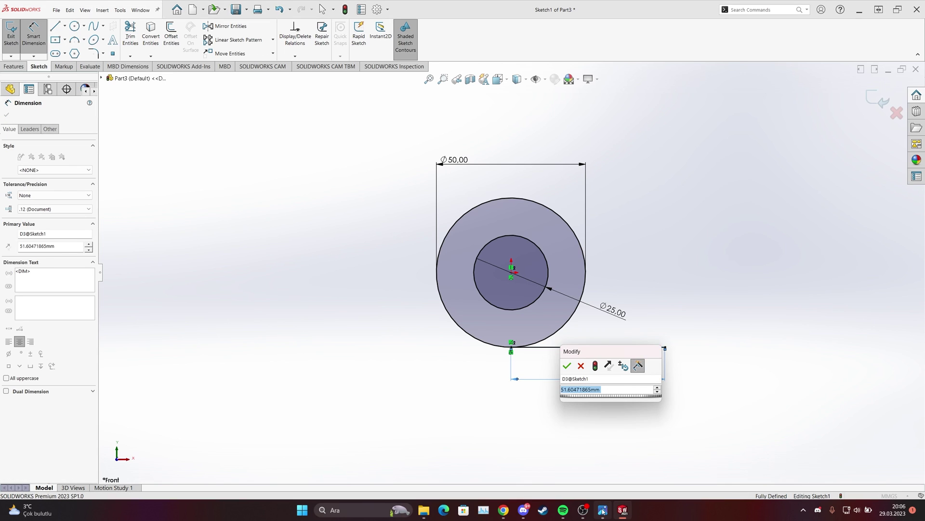
click(603, 509)
click(603, 509)
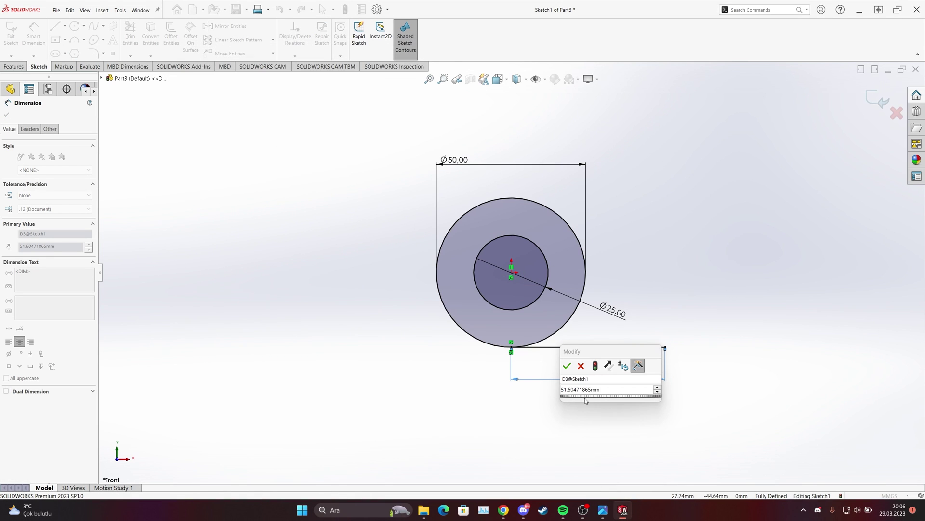
click(606, 390)
double_click(606, 391)
text(56)
key(Return)
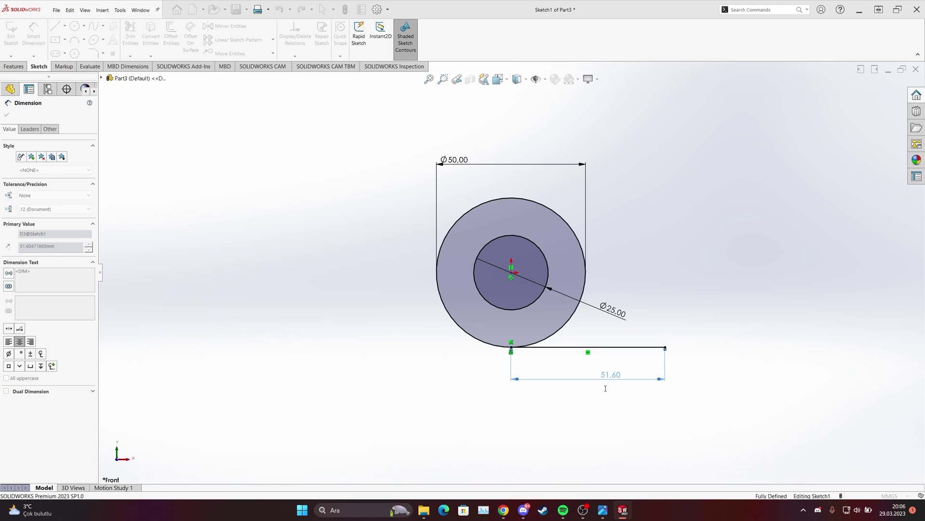
Step: Check the reference drawing and sketch a vertical line about 7.5 mm upward from the base line's right end
click(603, 510)
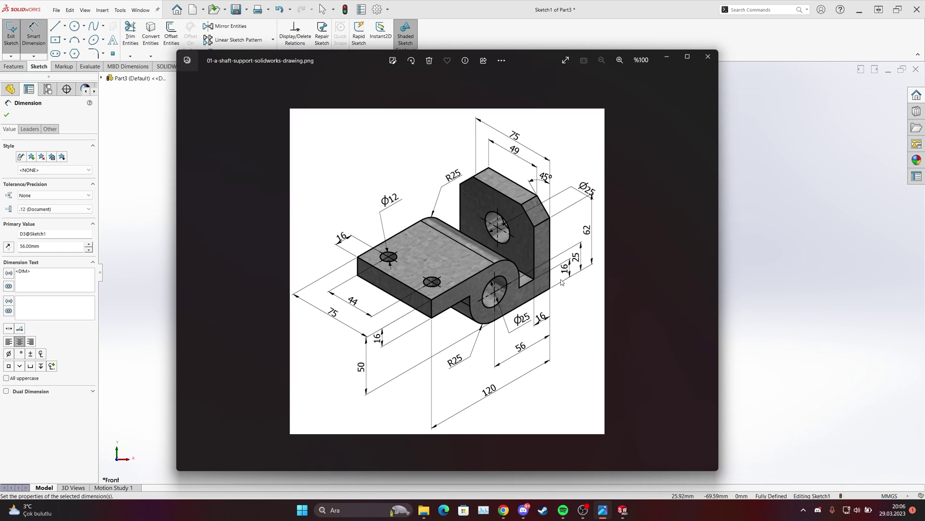
click(603, 509)
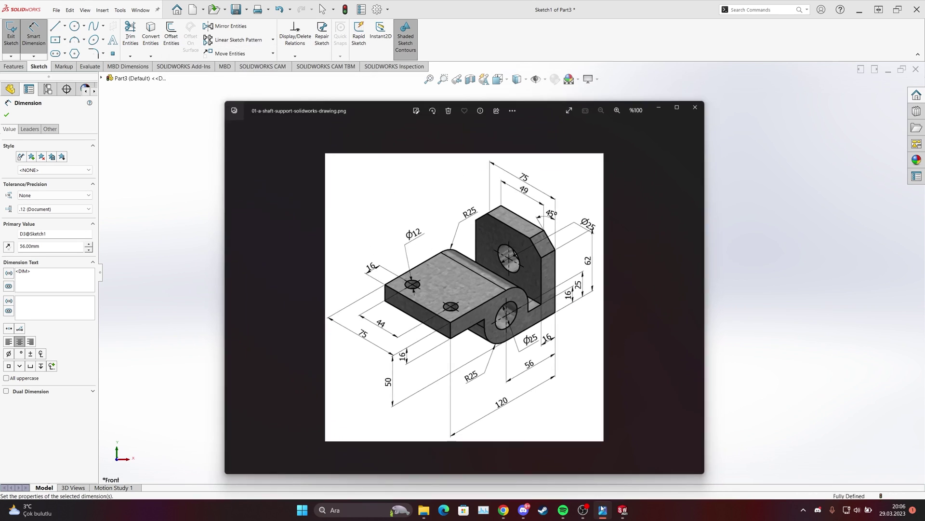
click(55, 26)
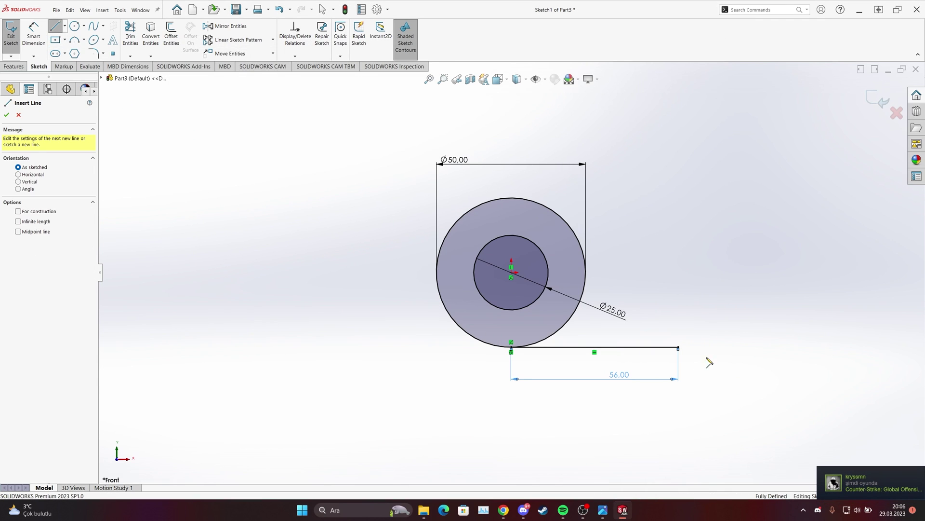
click(679, 347)
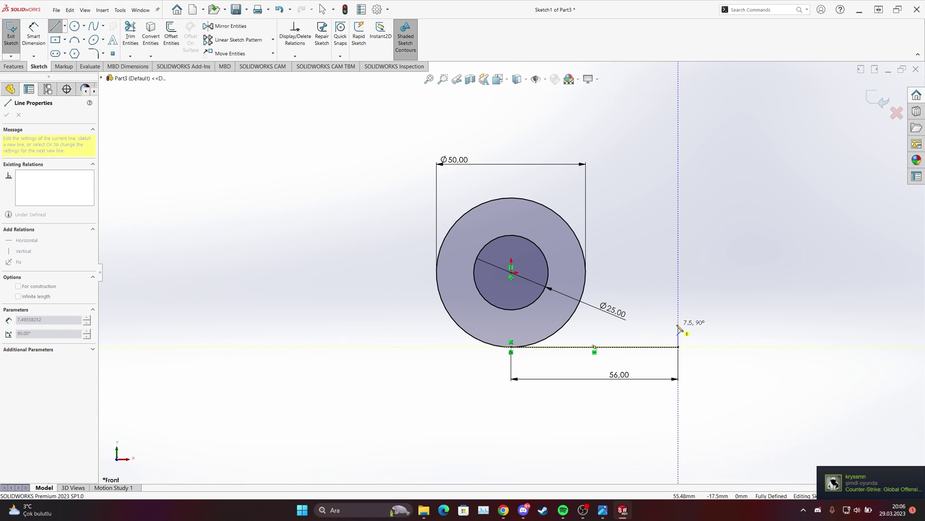
click(678, 325)
key(Escape)
Step: Dimension the short vertical line's length to 16 mm
key(d)
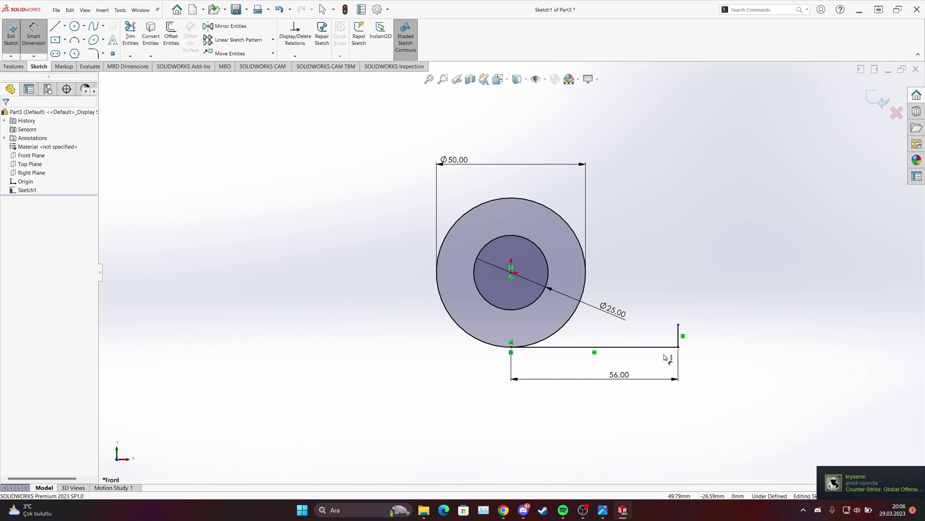
click(679, 336)
click(721, 330)
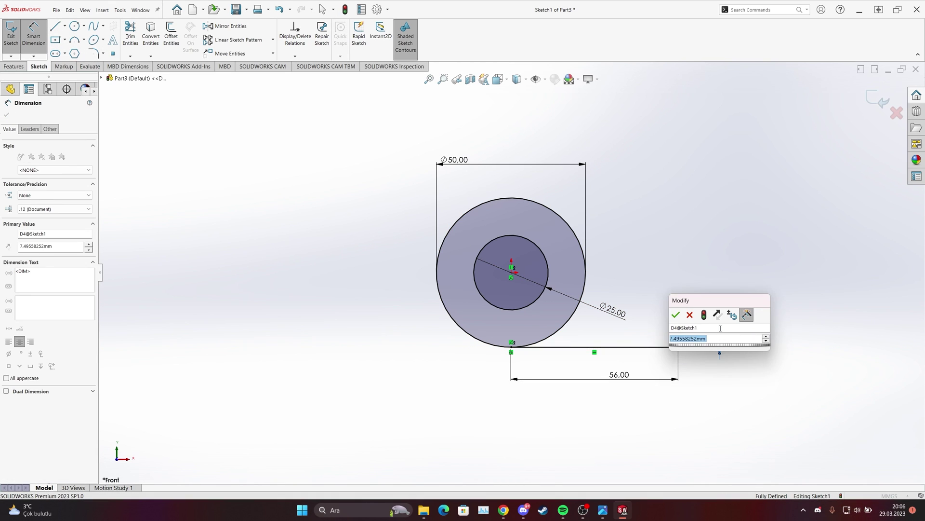
text(16)
key(Return)
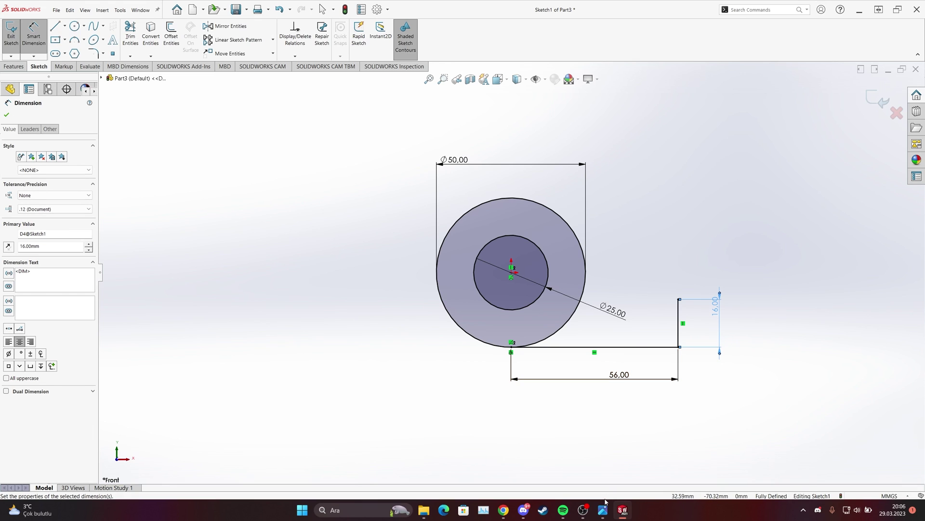
Step: Check the reference drawing and sketch a horizontal line about 31 mm long leftward from the vertical line's upper end
click(603, 509)
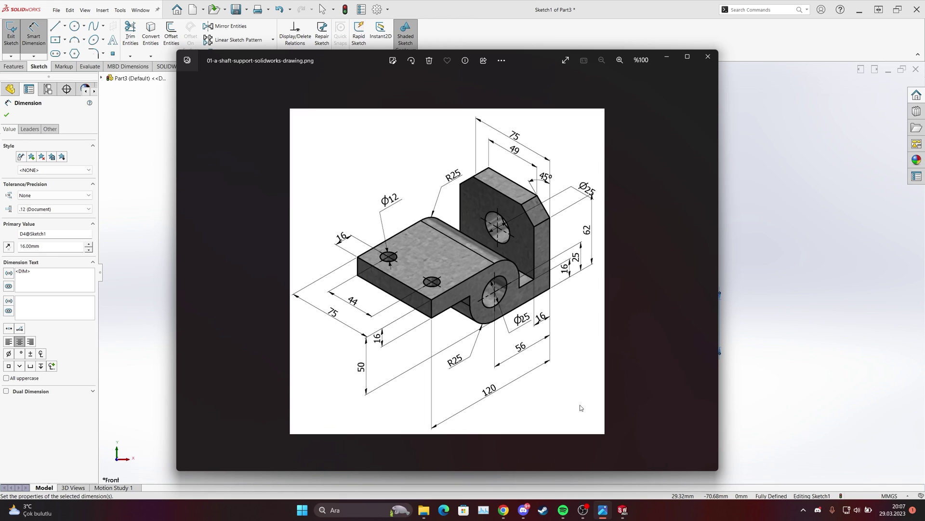
click(602, 515)
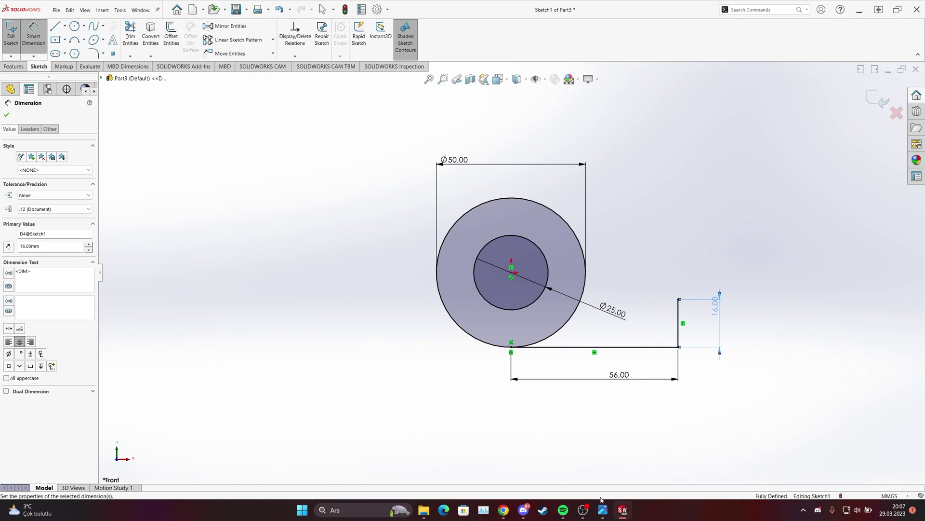
click(55, 27)
click(679, 299)
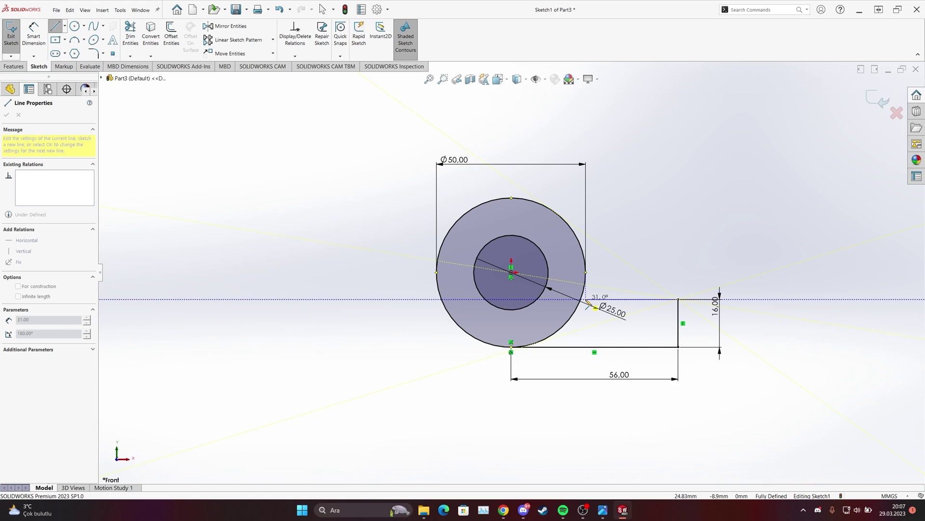
click(586, 300)
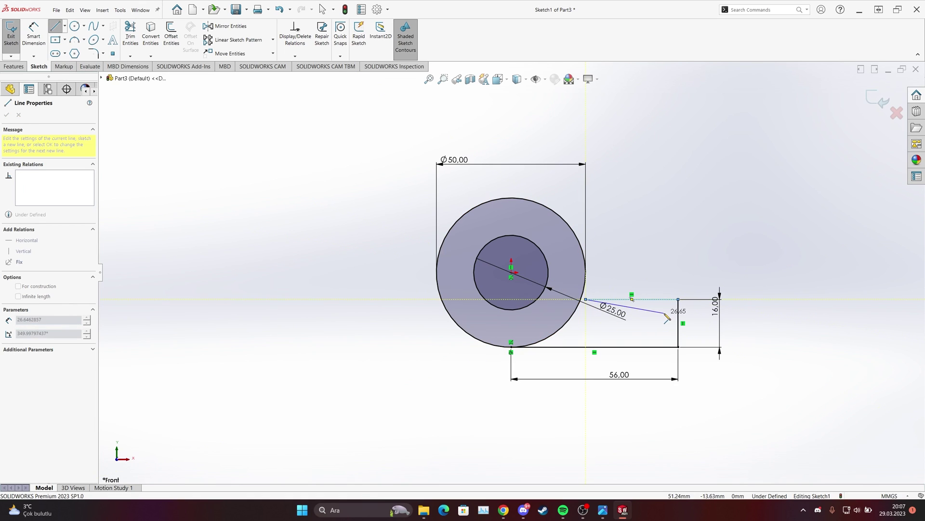
key(Escape)
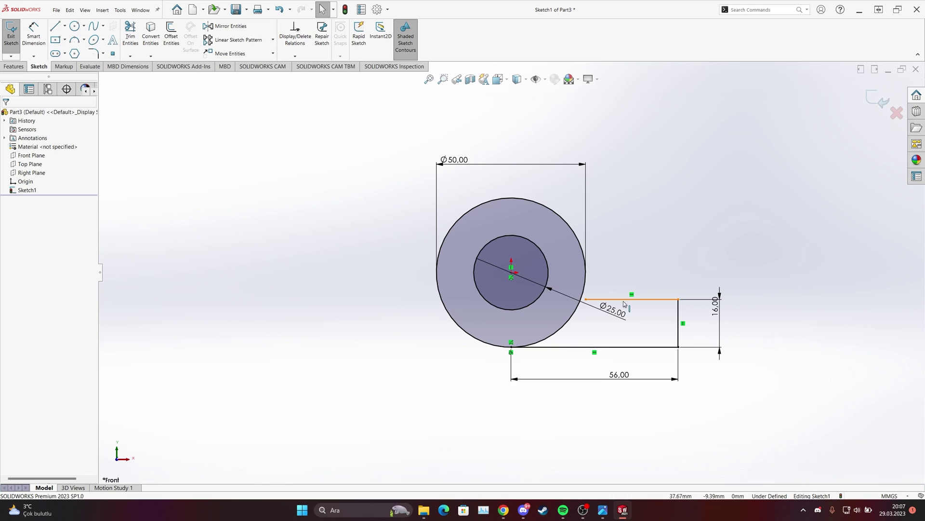
click(56, 25)
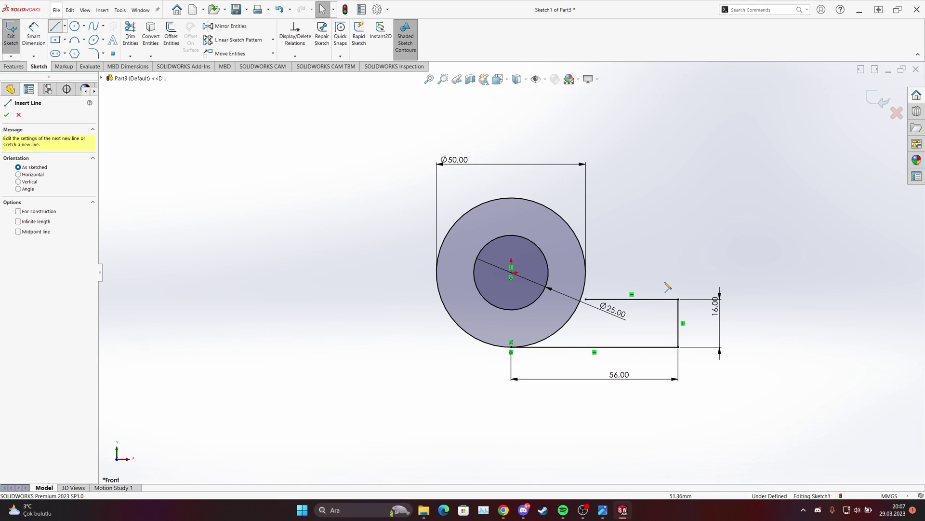
click(626, 289)
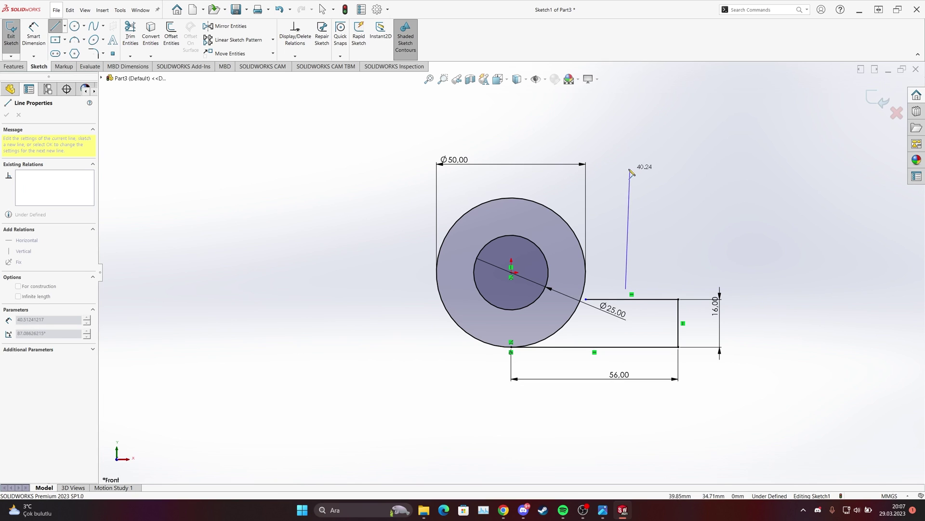
key(Escape)
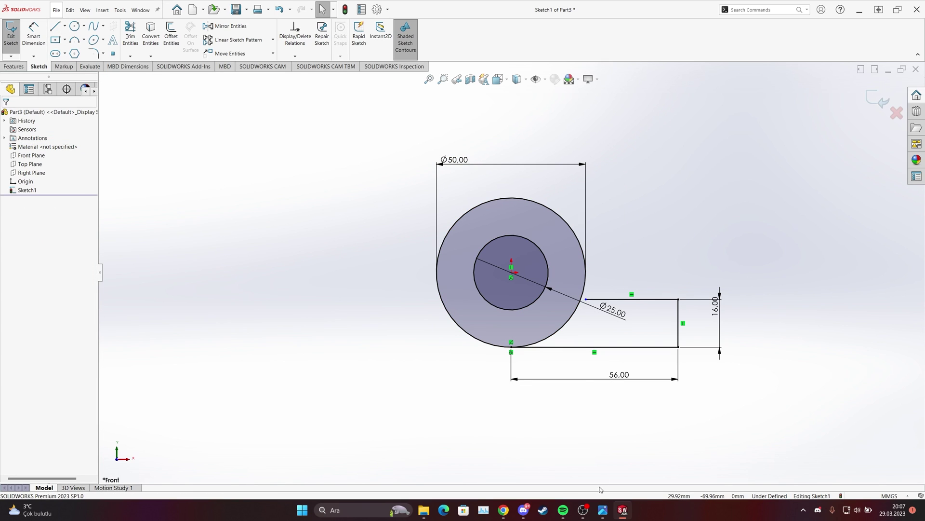
Step: Check the reference drawing and sketch a vertical line about 9 mm upward from the open horizontal line's end to the outer circle's right quadrant
click(602, 510)
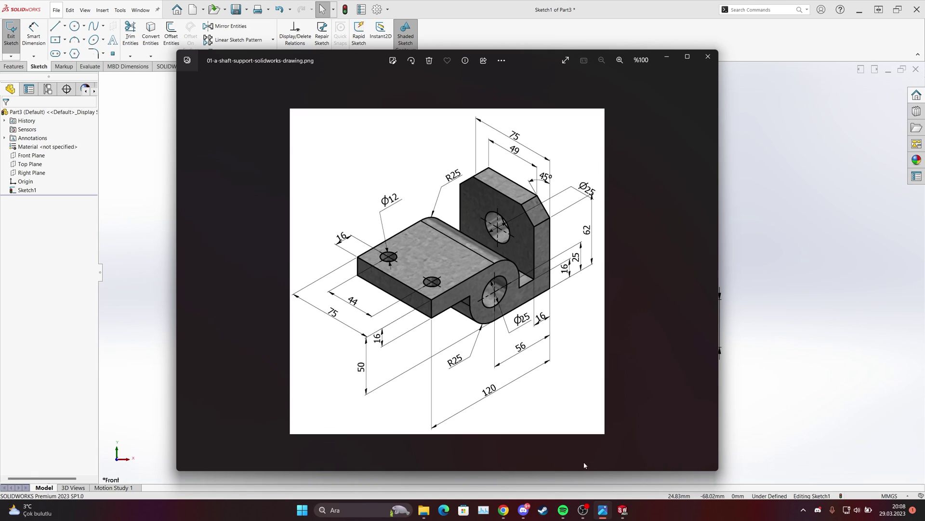
click(603, 510)
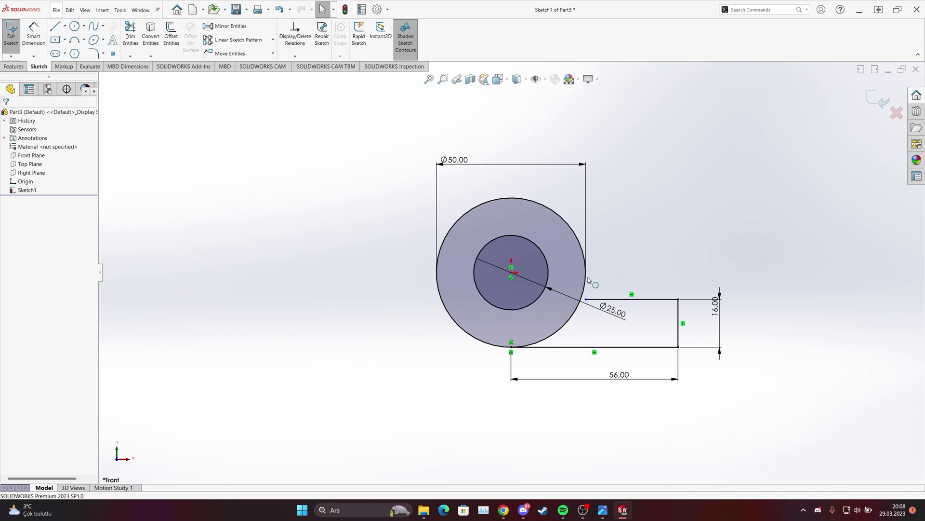
click(55, 26)
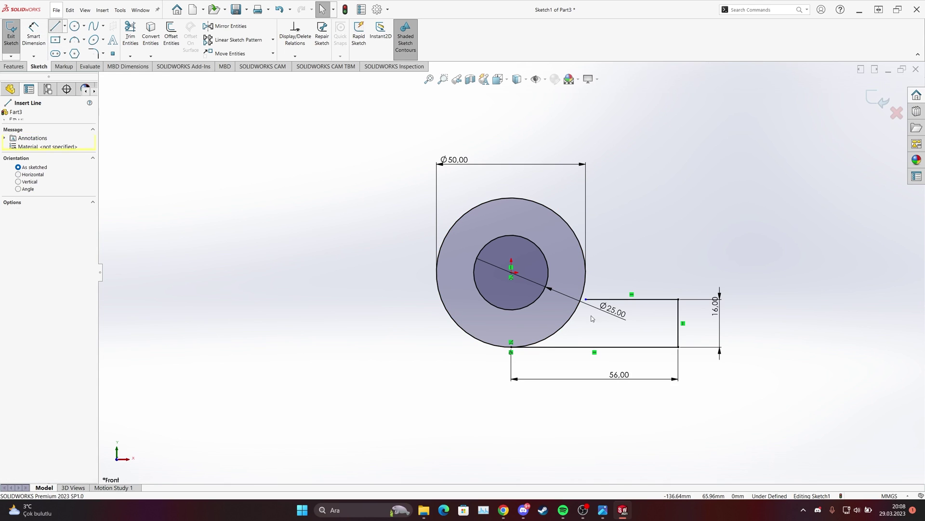
click(585, 299)
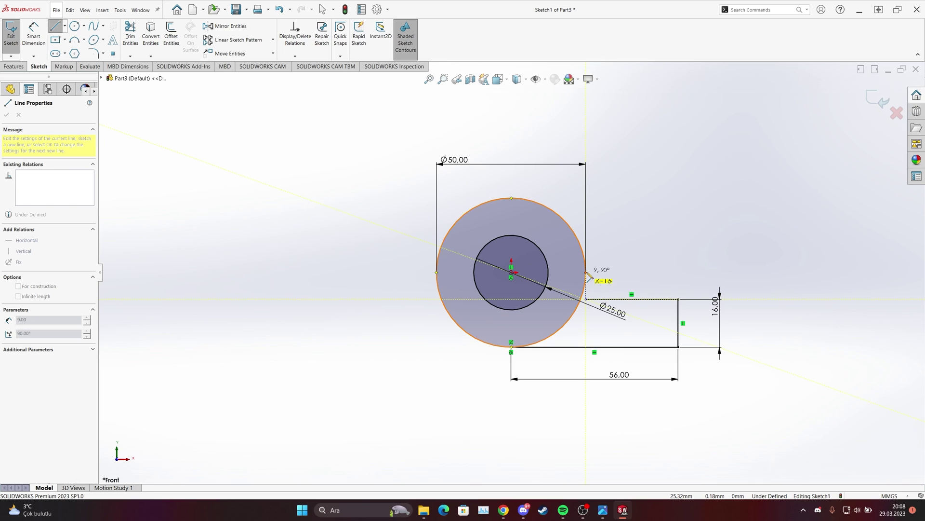
click(586, 272)
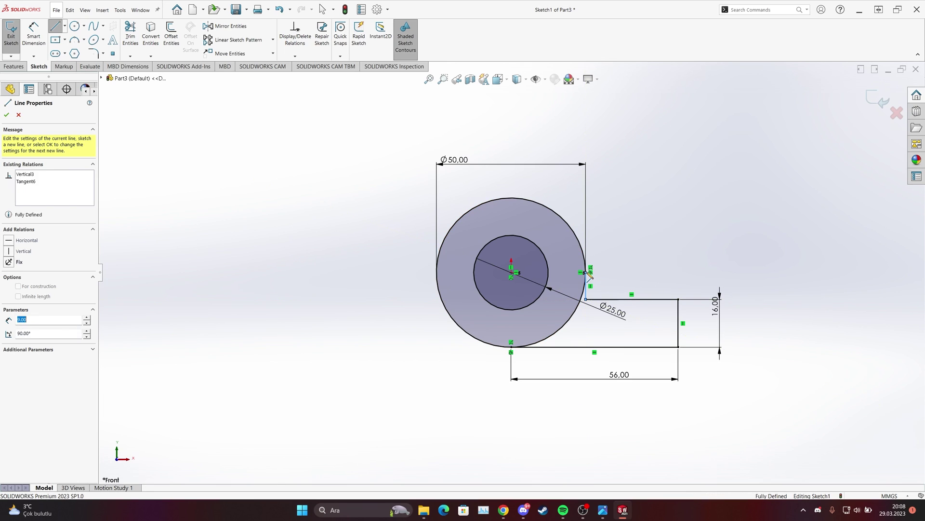
key(Escape)
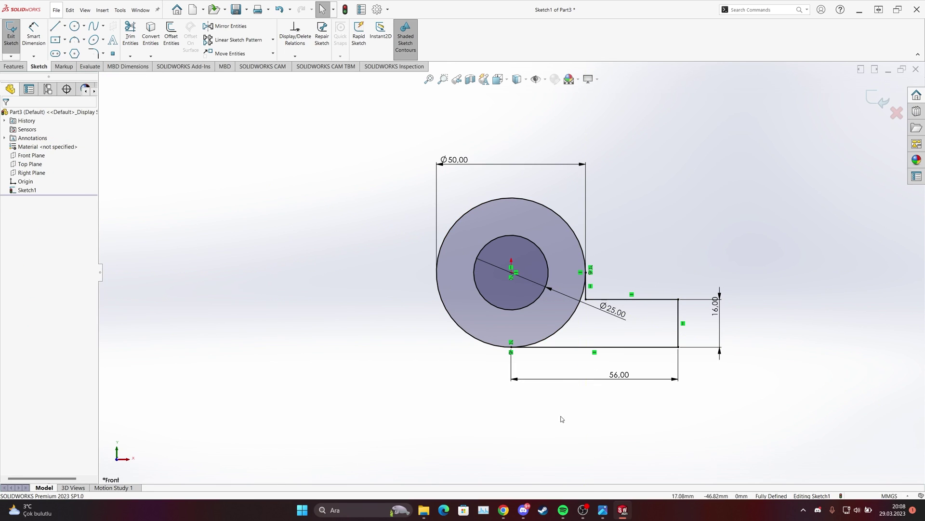
Step: Check the reference drawing and sketch a horizontal line about 53 mm long leftward from the outer circle's top quadrant
click(603, 510)
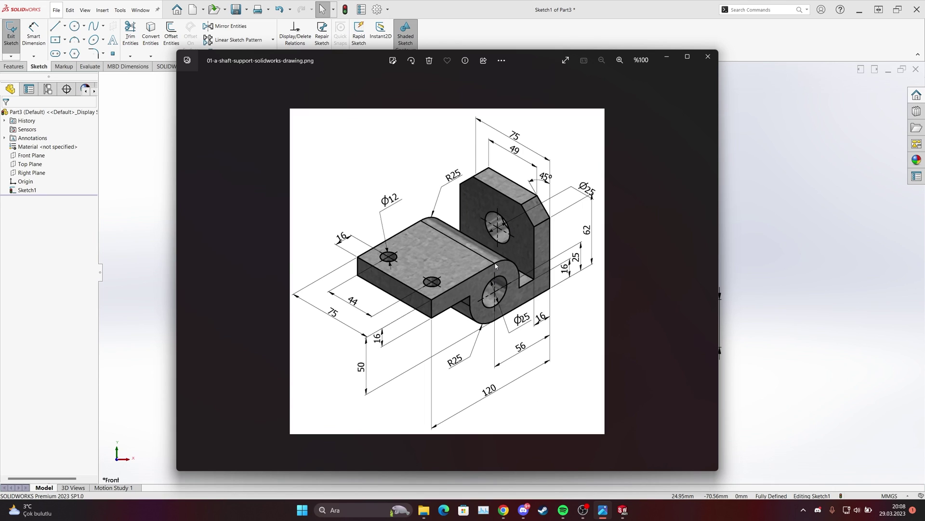
click(603, 510)
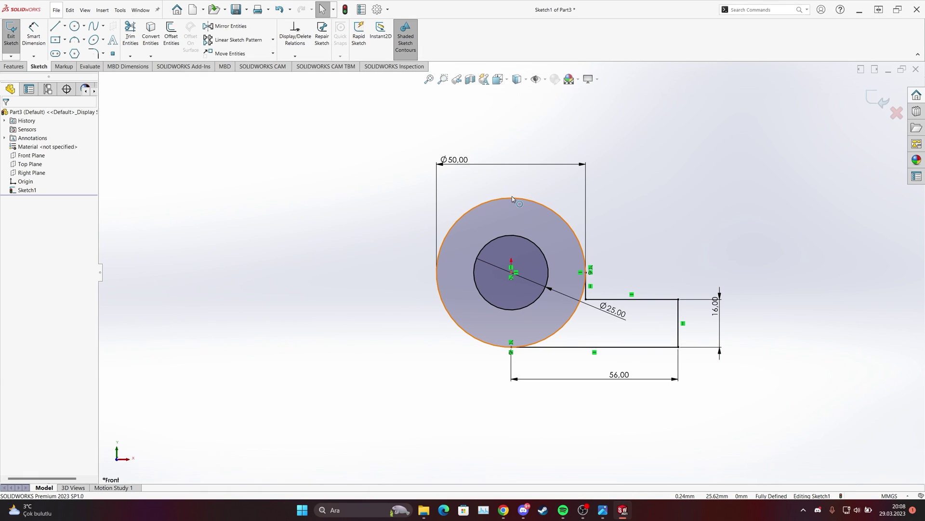
click(603, 510)
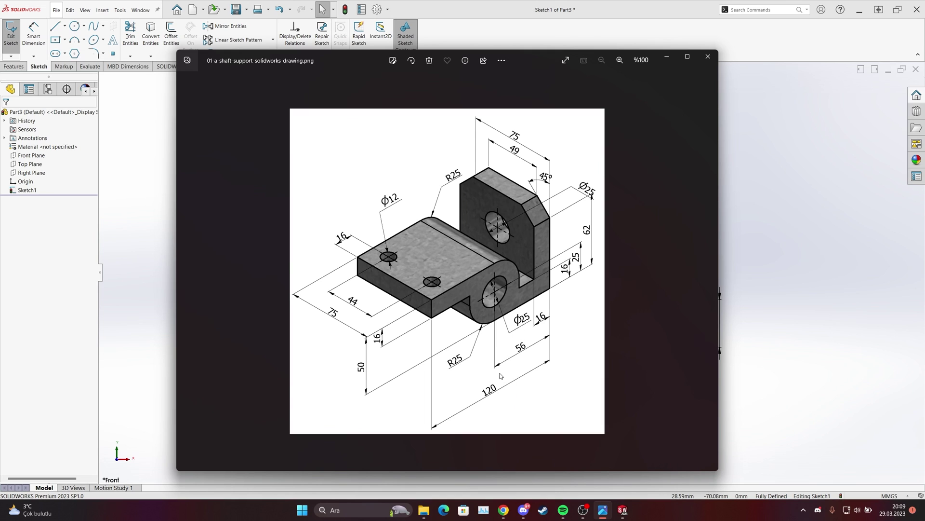
click(603, 510)
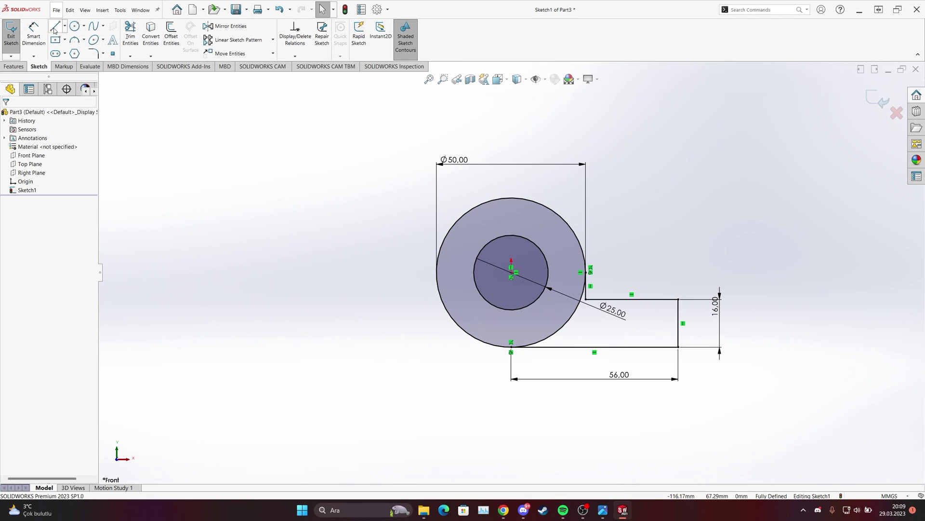
click(54, 28)
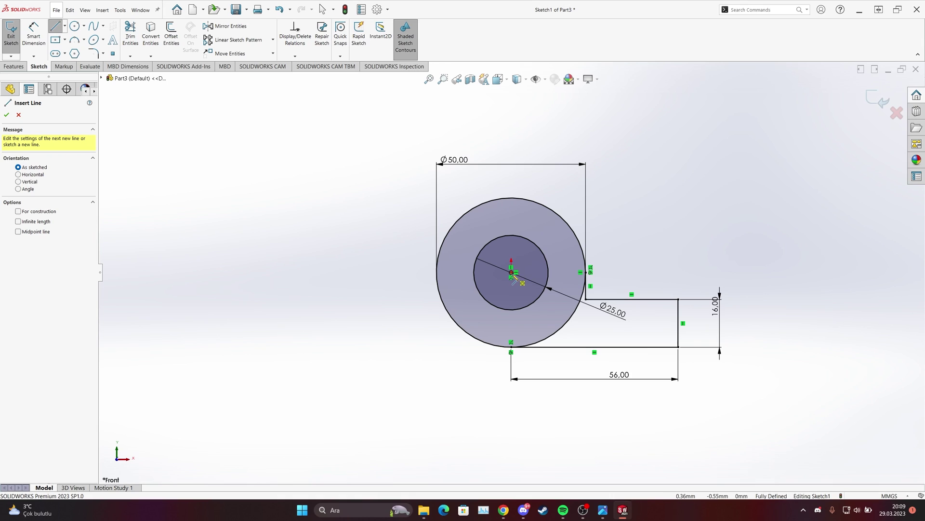
click(512, 198)
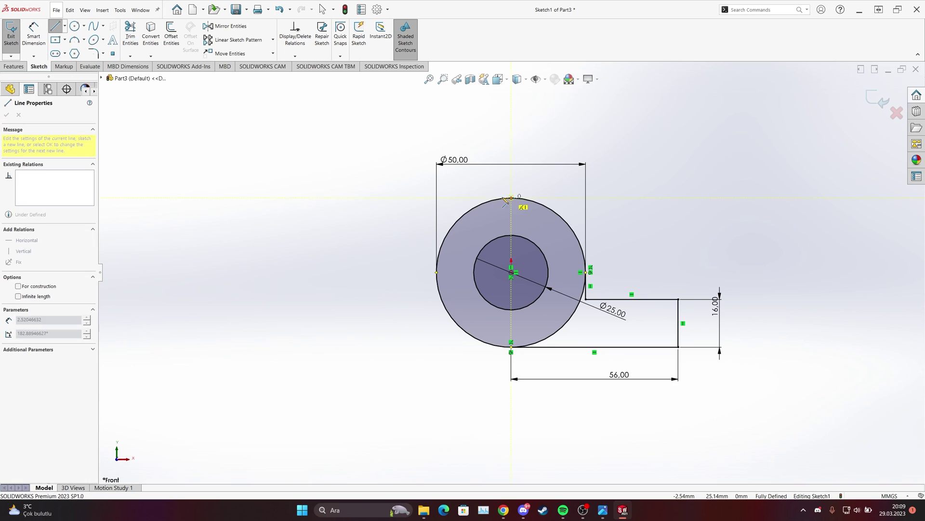
click(354, 198)
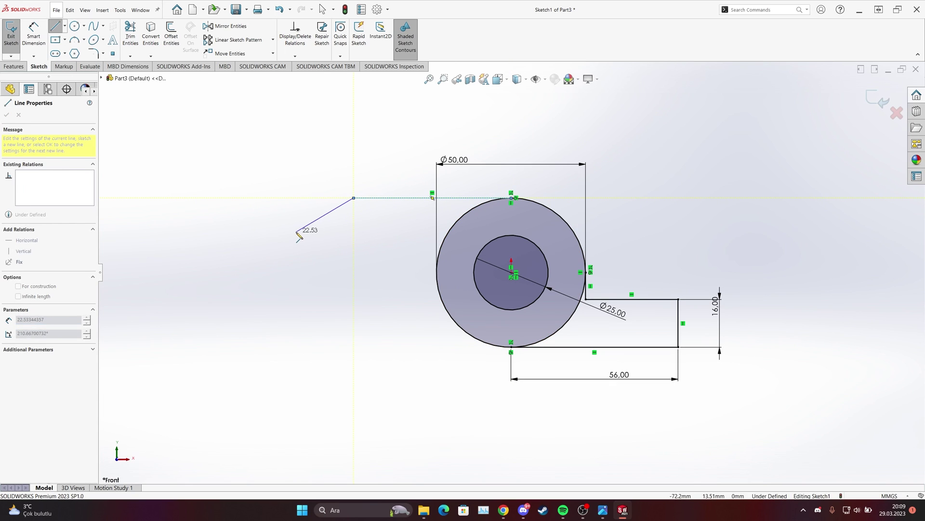
key(Escape)
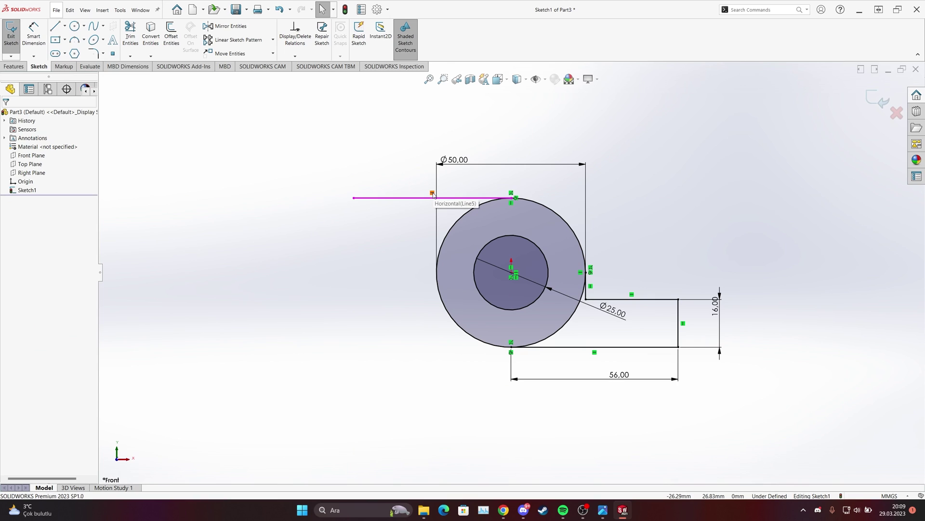
Step: Dimension the upper horizontal line's length to 64 mm, calculated as 120-56 from the reference drawing
click(604, 510)
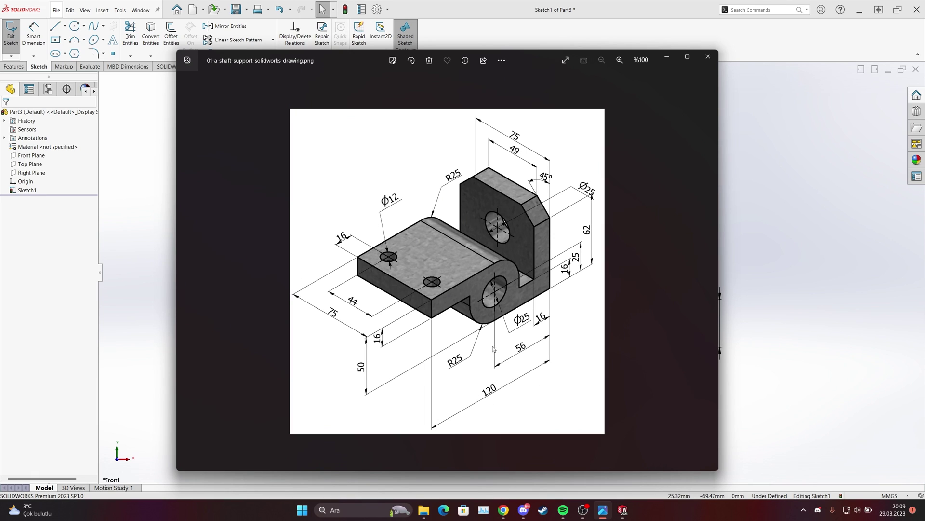
click(603, 510)
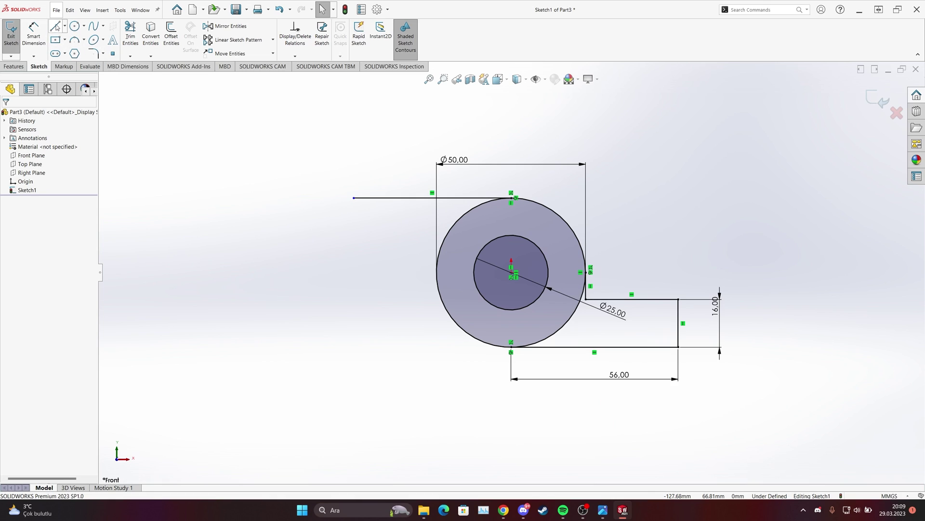
click(34, 34)
click(406, 198)
click(404, 137)
text(12)
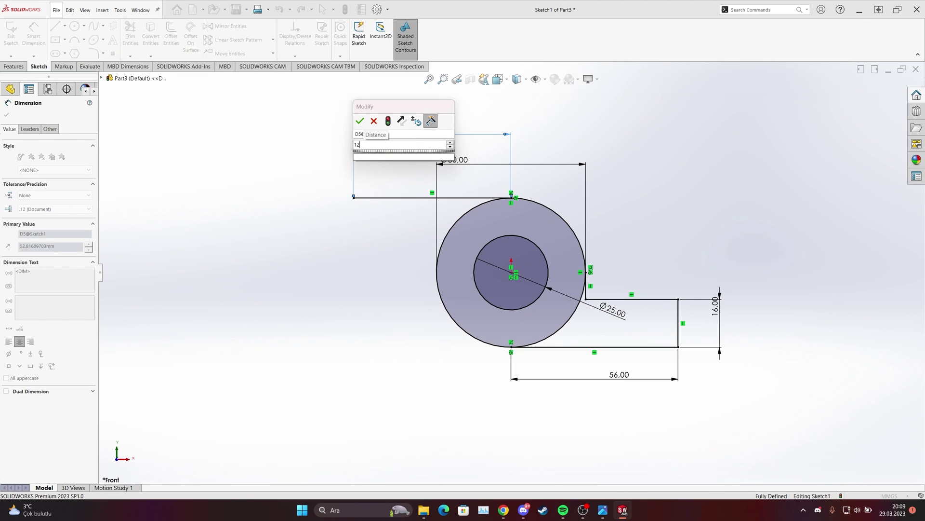
text(0-56)
key(Return)
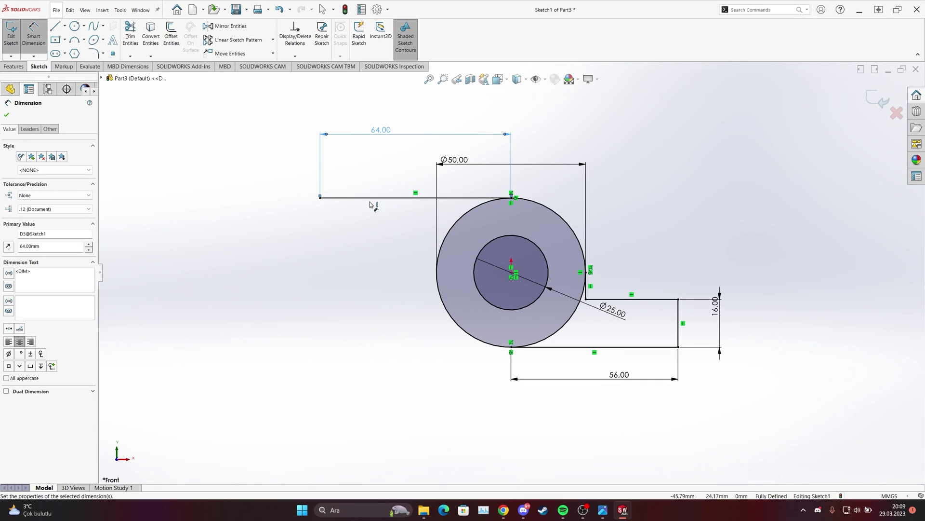
key(Escape)
Step: Check the reference drawing and sketch a vertical line about 7 mm downward from the upper line's left end
key(alt+Tab)
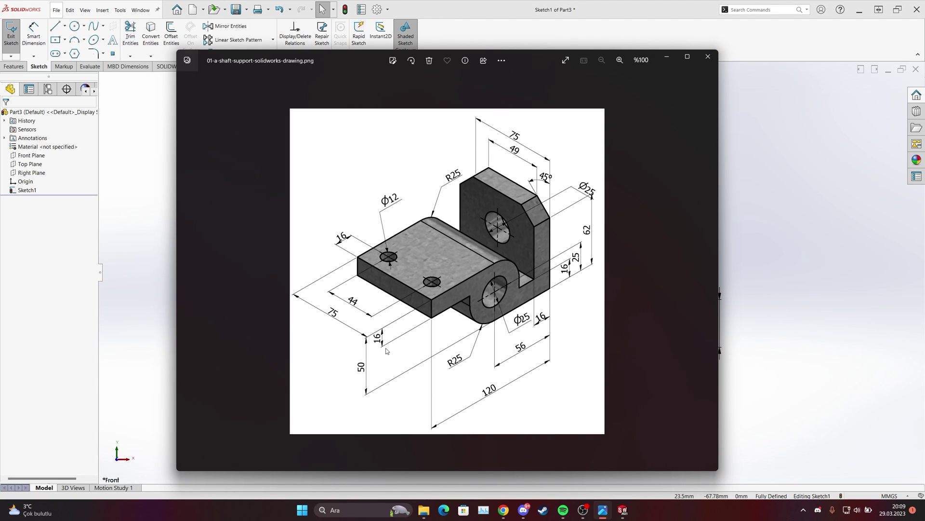
click(603, 510)
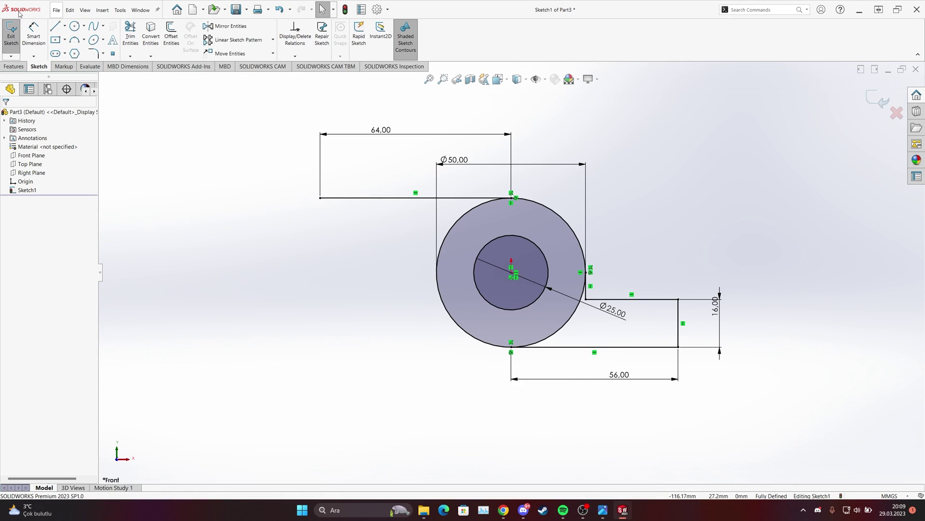
click(56, 27)
click(320, 199)
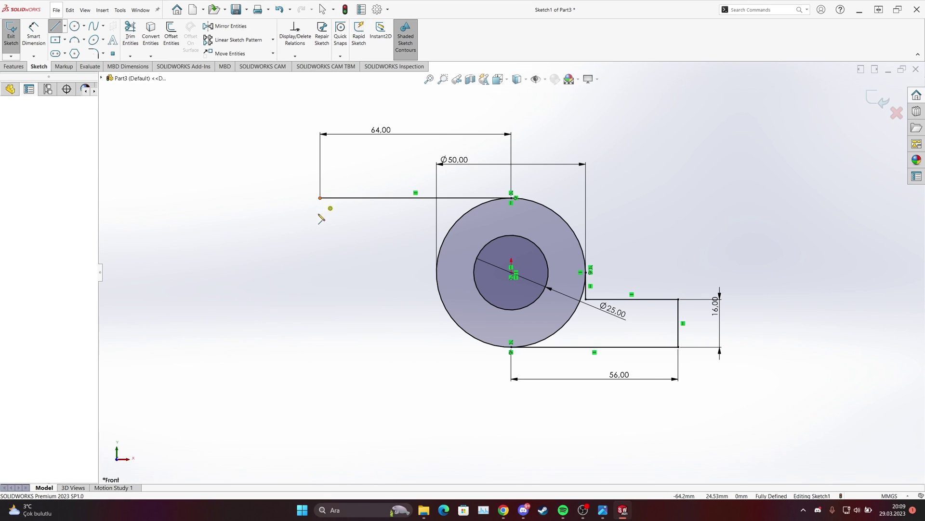
click(320, 219)
key(Escape)
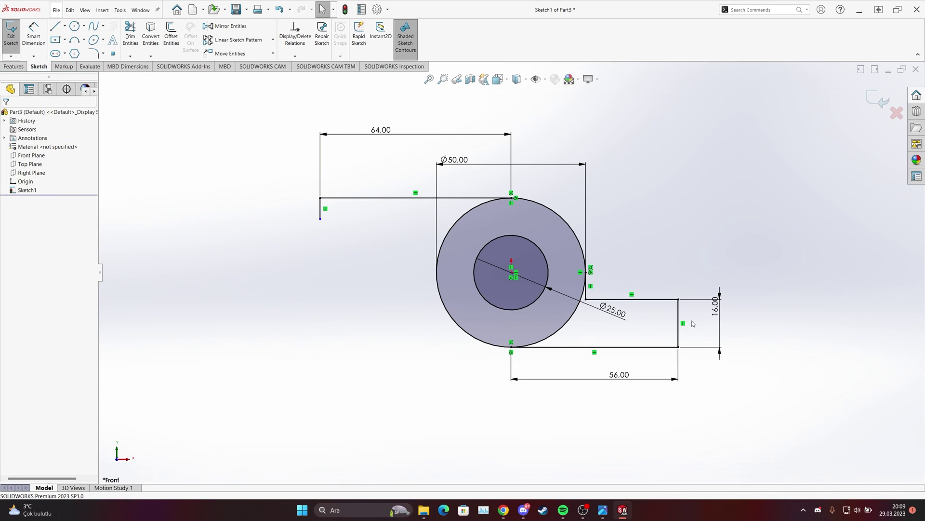
Step: Dimension the left vertical line's length to 16 mm
key(d)
click(320, 208)
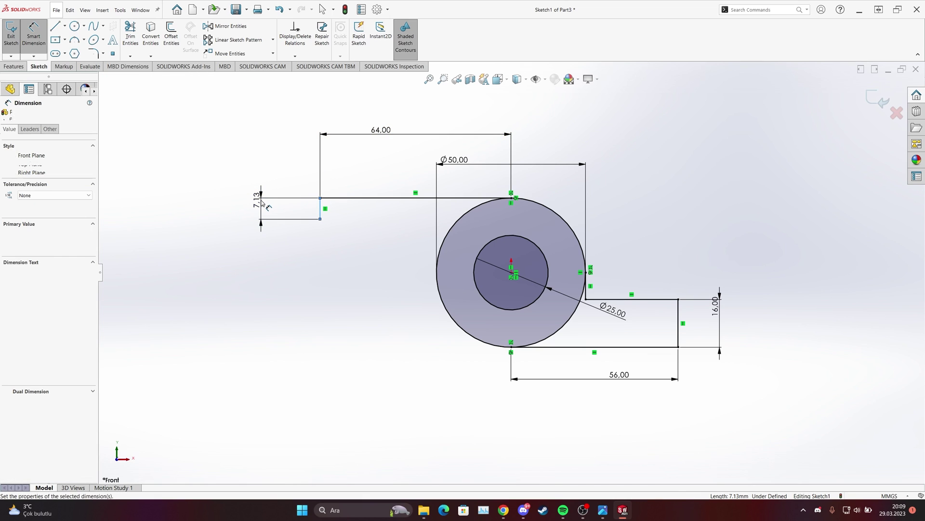
click(263, 202)
text(16)
key(Return)
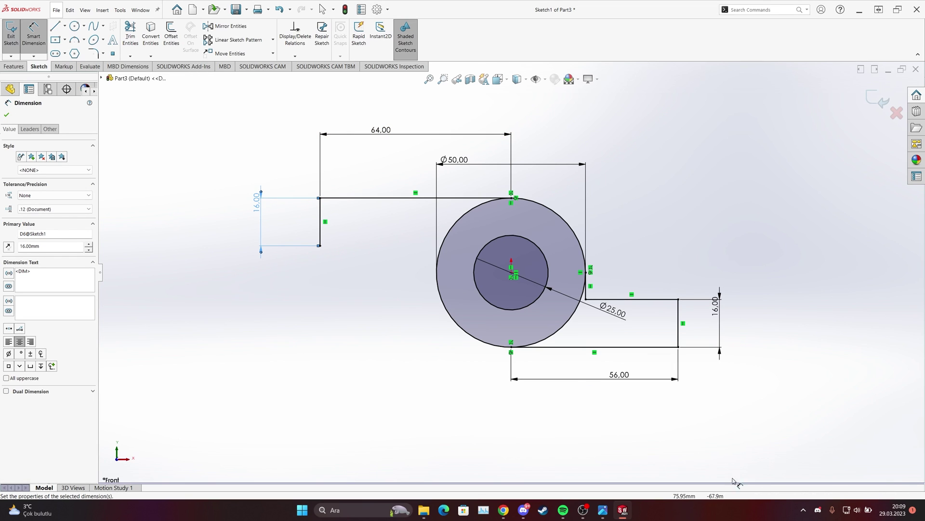
Step: Check the reference drawing and sketch a horizontal line rightward from the left vertical line's lower end to the outer circle
click(603, 509)
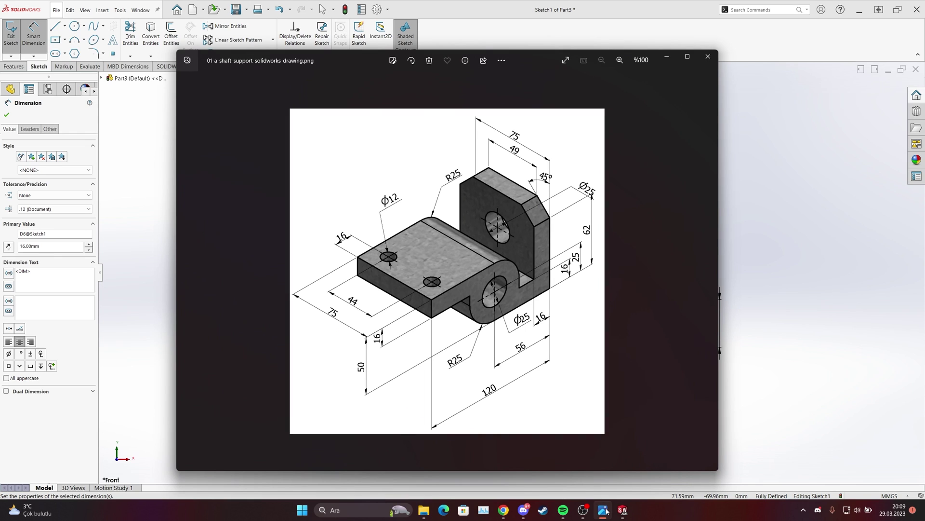
click(603, 509)
key(l)
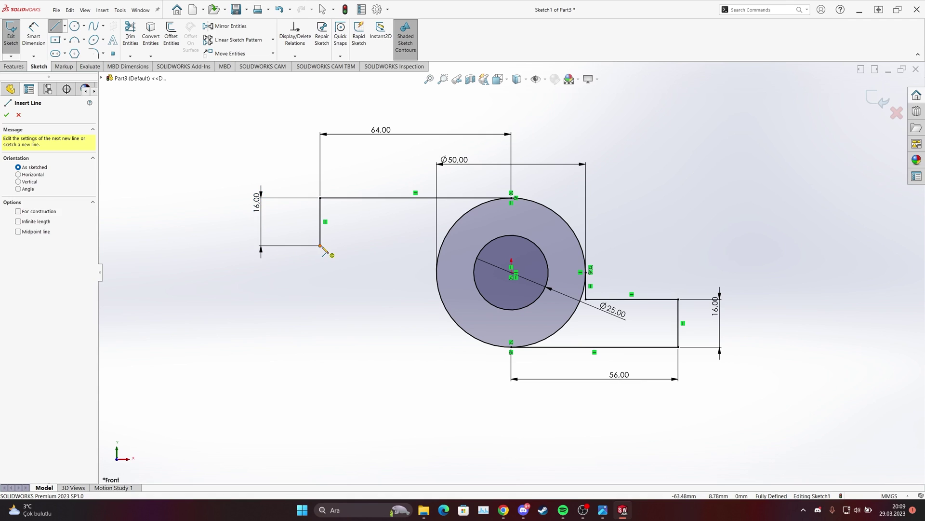
click(320, 245)
click(444, 245)
key(Escape)
key(Escape)
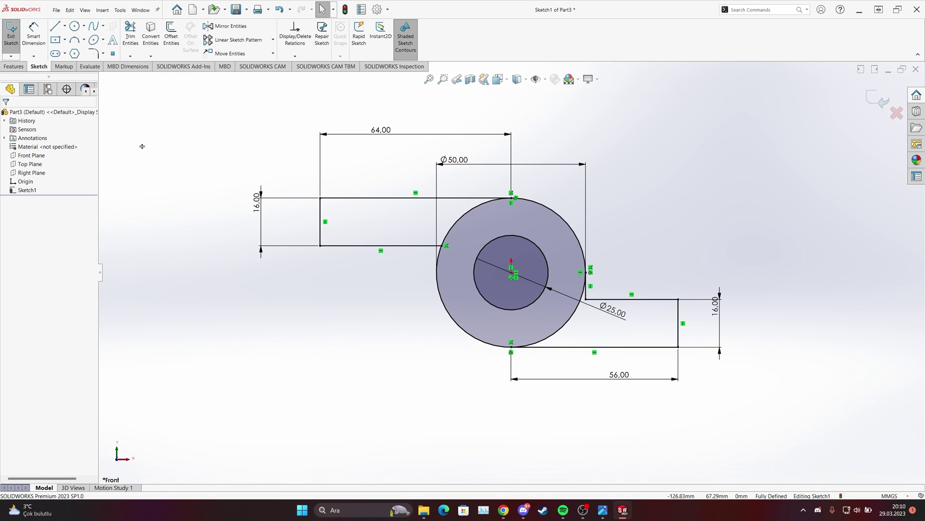
Step: Check the reference drawing and trim the outer circle's arcs where the left and right arms join the hub
click(606, 507)
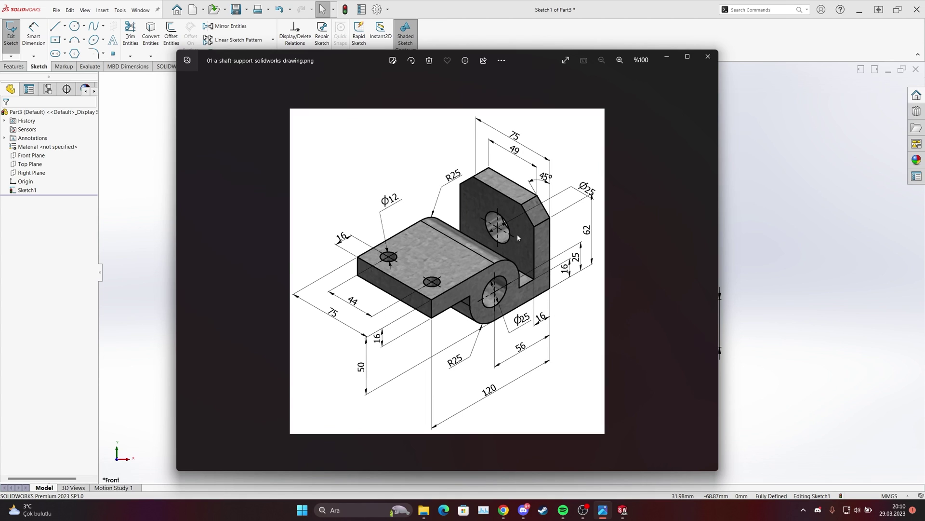
key(alt+Tab)
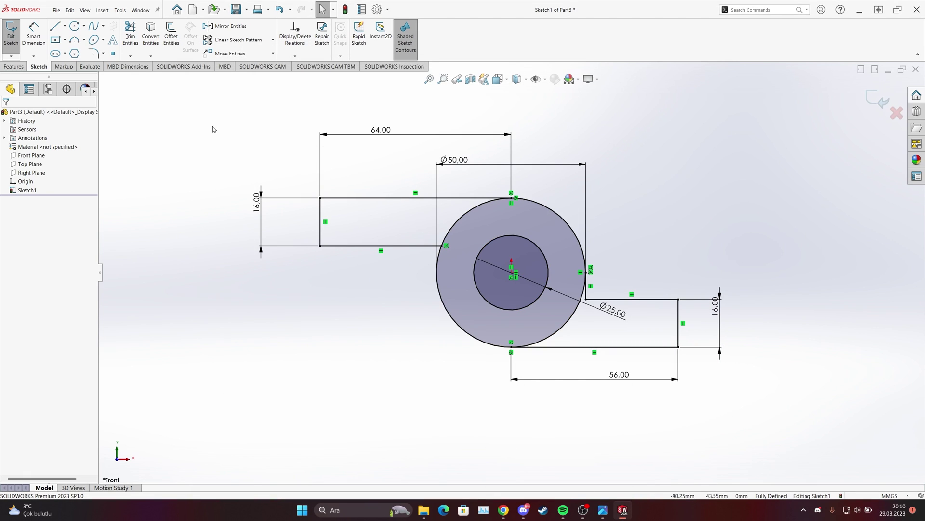
click(130, 35)
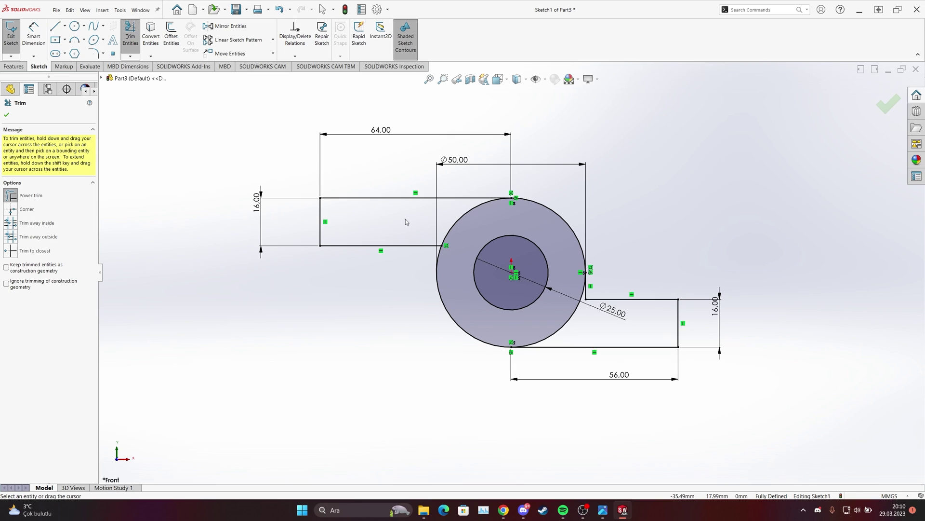
drag(423, 223, 458, 224)
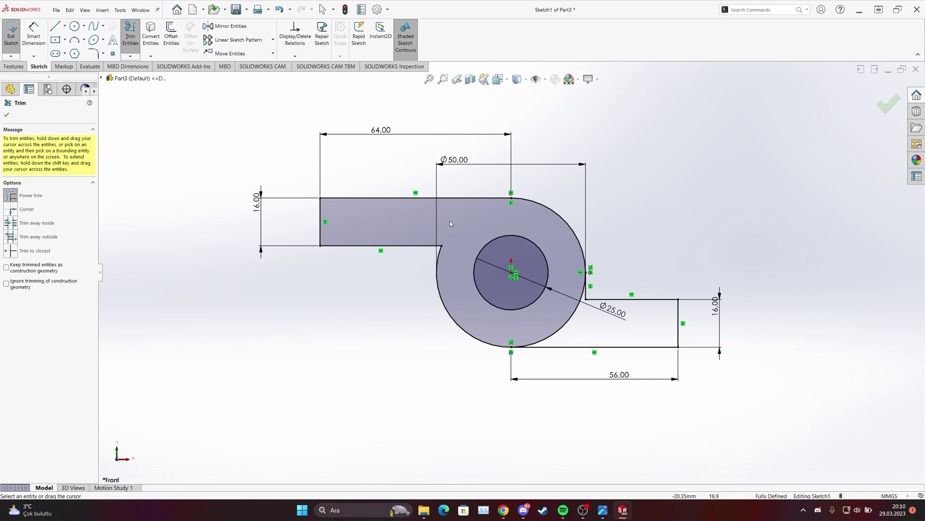
drag(584, 310, 546, 326)
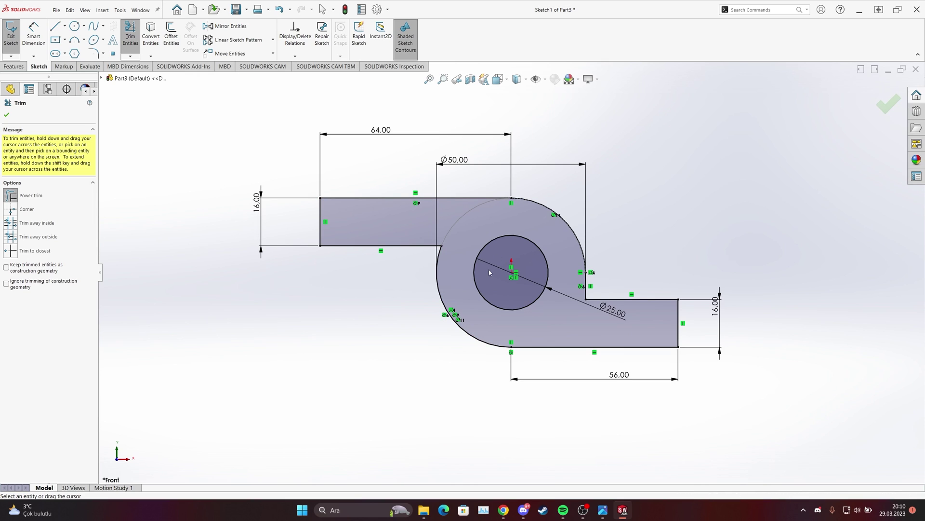
Step: Check the width in the reference drawing and extrude the side profile to a blind depth of 75 mm
click(4, 115)
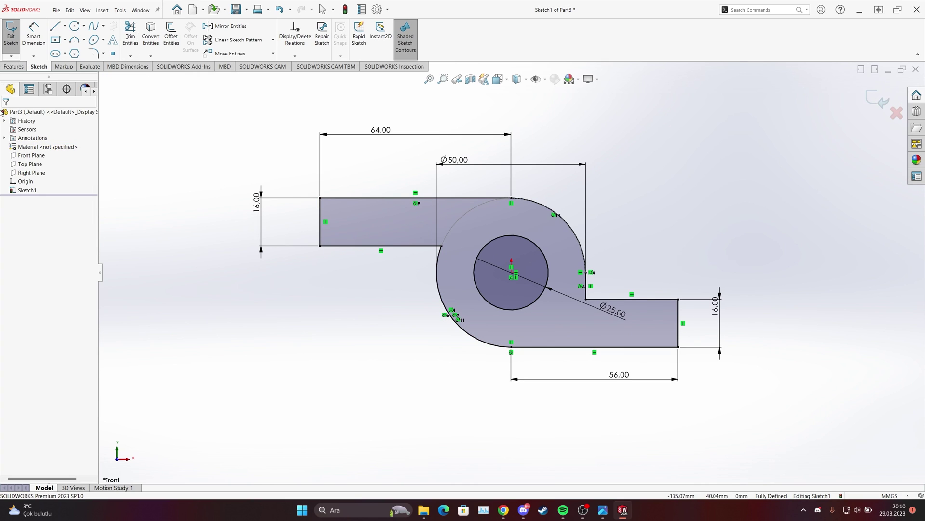
click(14, 66)
click(15, 33)
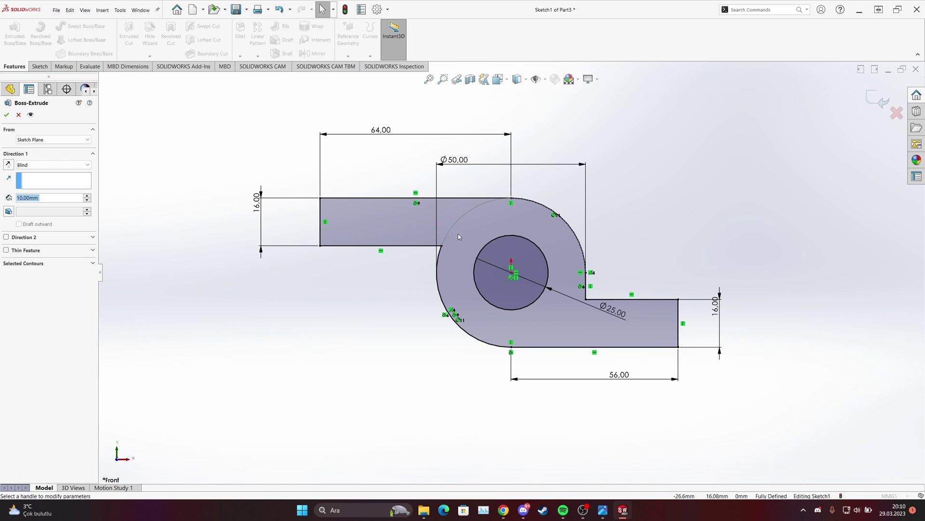
middle_drag(486, 250, 453, 245)
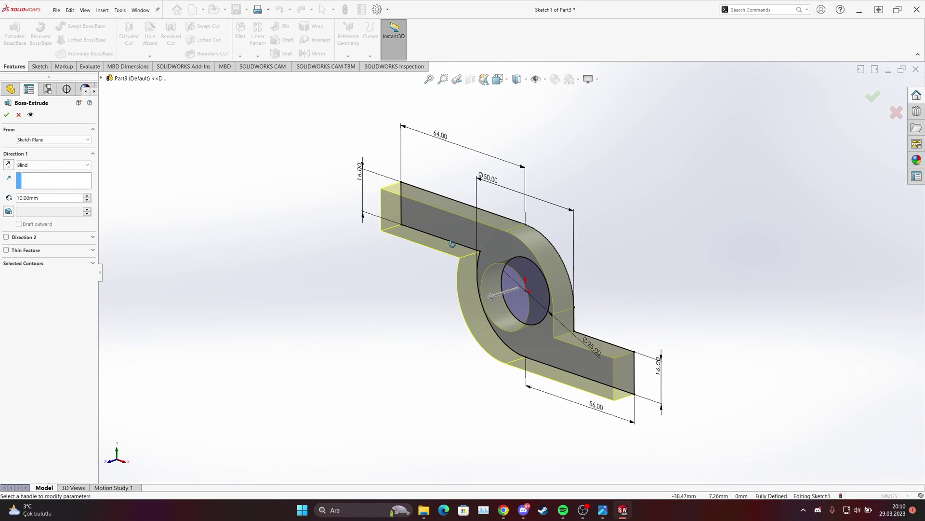
click(603, 509)
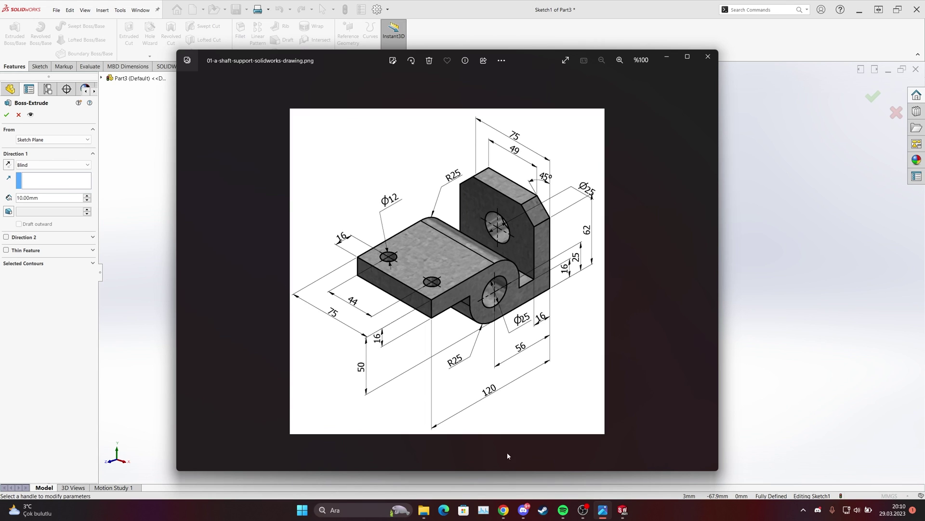
mouse_move(605, 515)
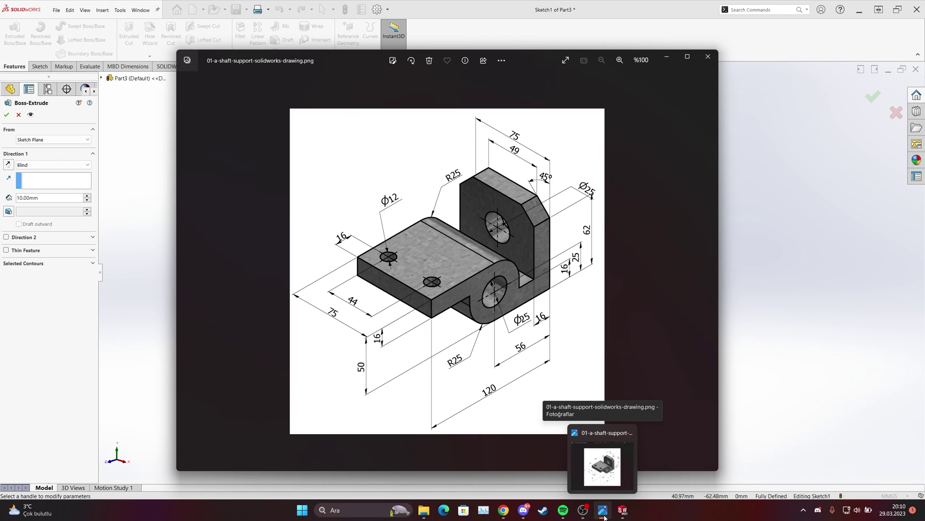
click(605, 515)
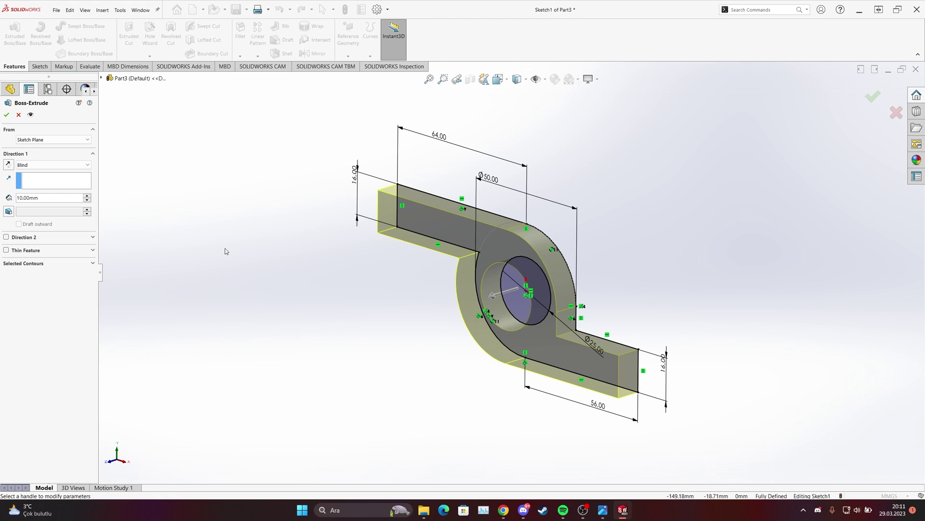
double_click(30, 198)
text(75)
key(Return)
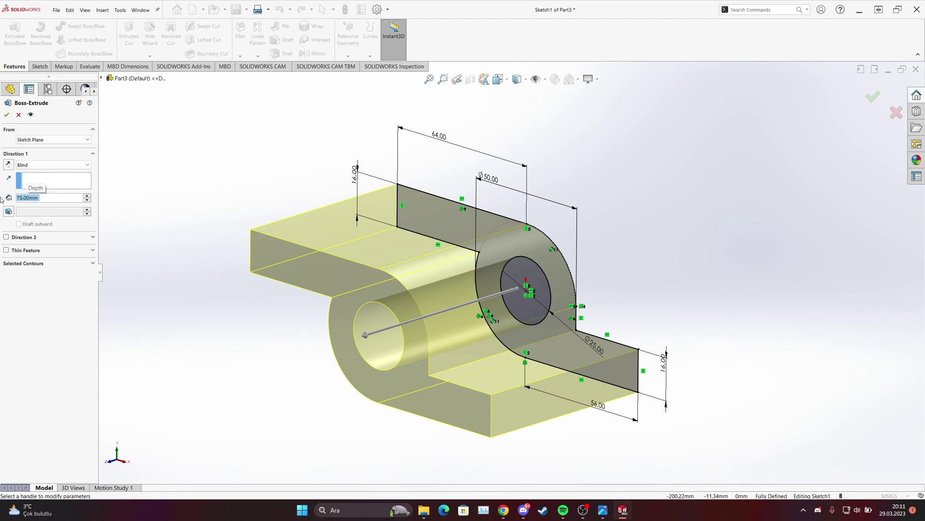
click(6, 115)
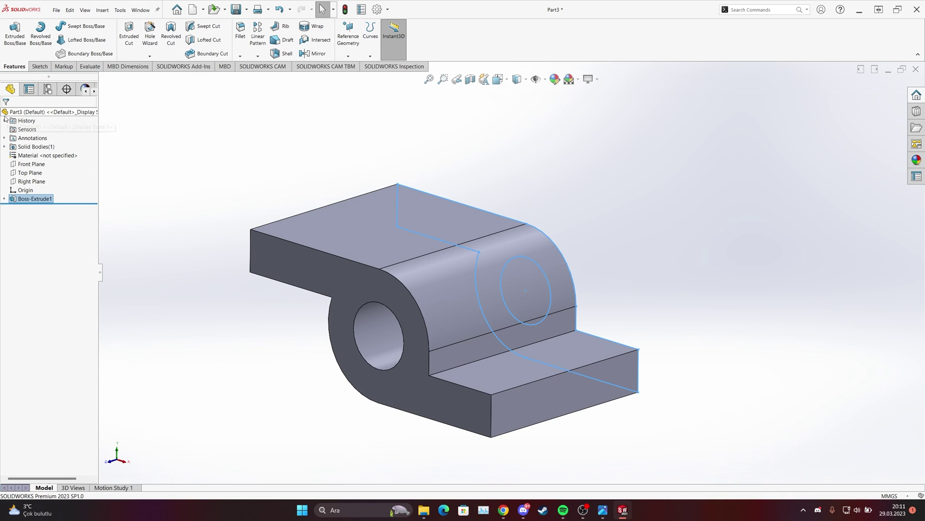
Step: Check the reference drawing's hole layout and select the left arm's upper face, orienting the view normal to it
middle_drag(371, 271, 625, 478)
scroll(418, 276, up, 3)
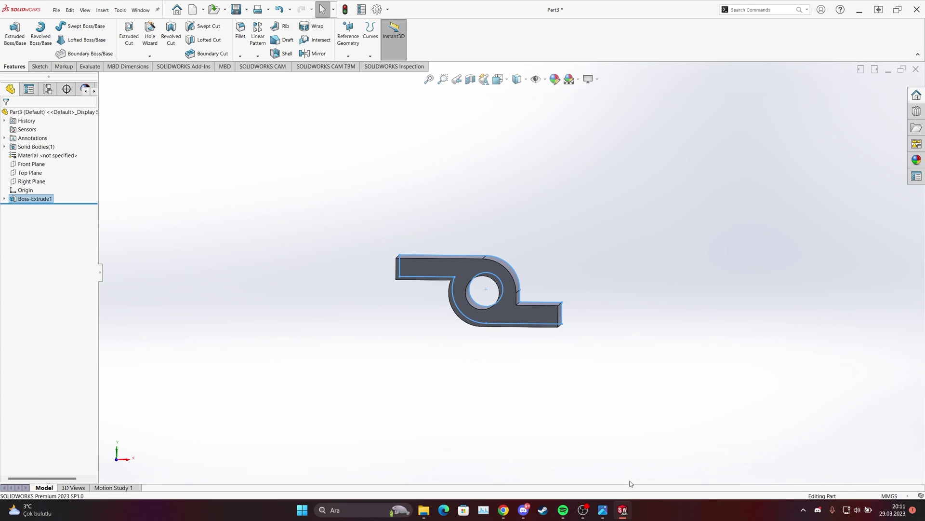
click(605, 511)
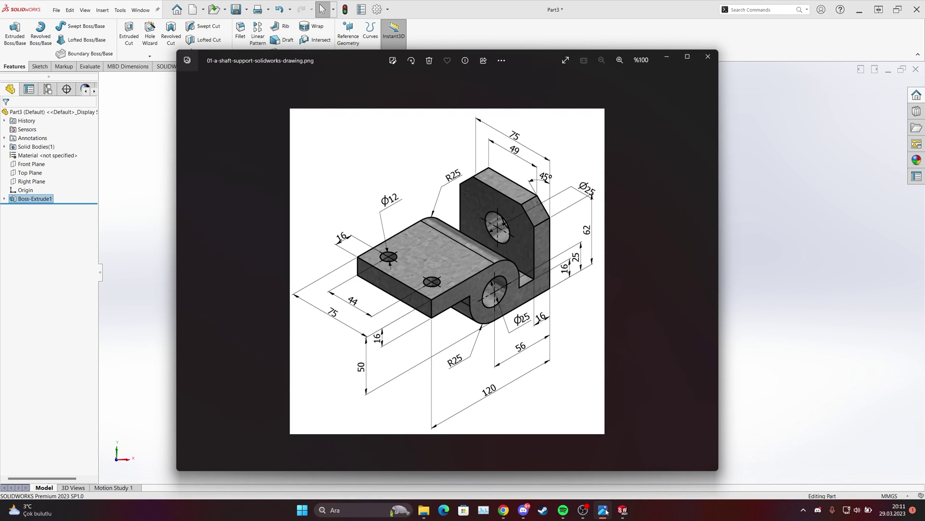
click(604, 511)
click(604, 511)
click(603, 509)
middle_drag(421, 268, 449, 296)
right_click(448, 297)
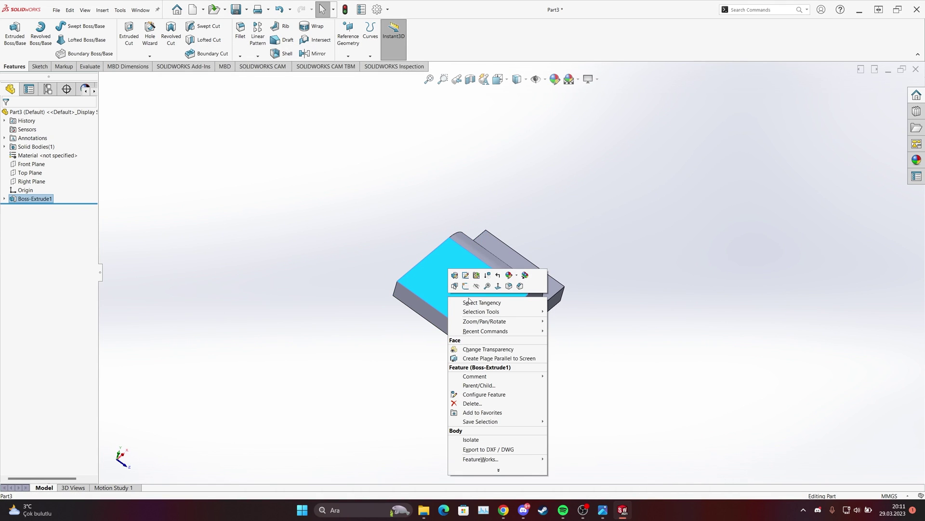
click(498, 286)
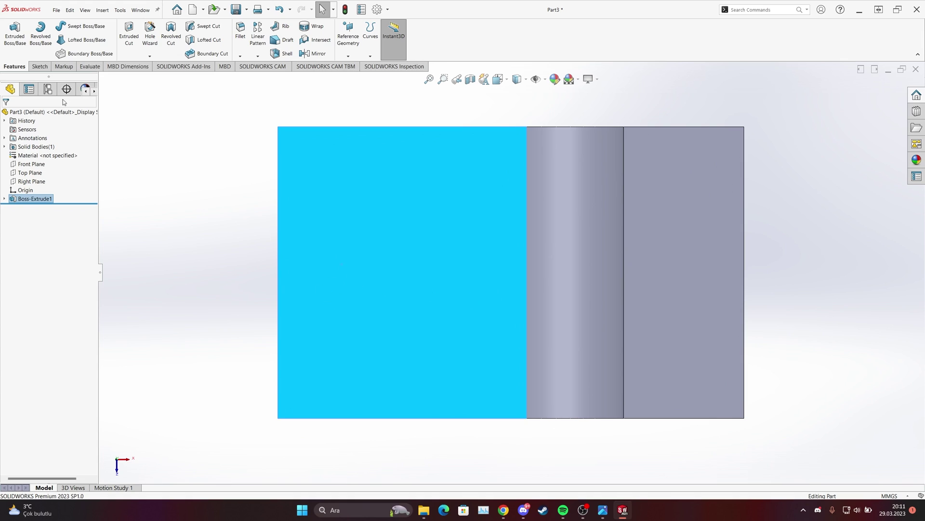
Step: Sketch two circles near the outer edge of the left arm's upper face, about 15 mm and 19 mm in diameter
click(40, 66)
click(74, 26)
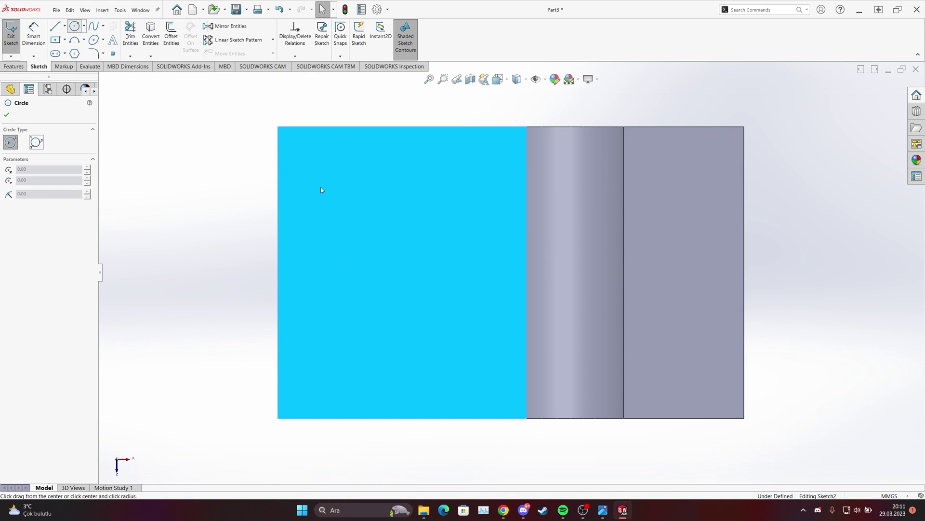
click(338, 195)
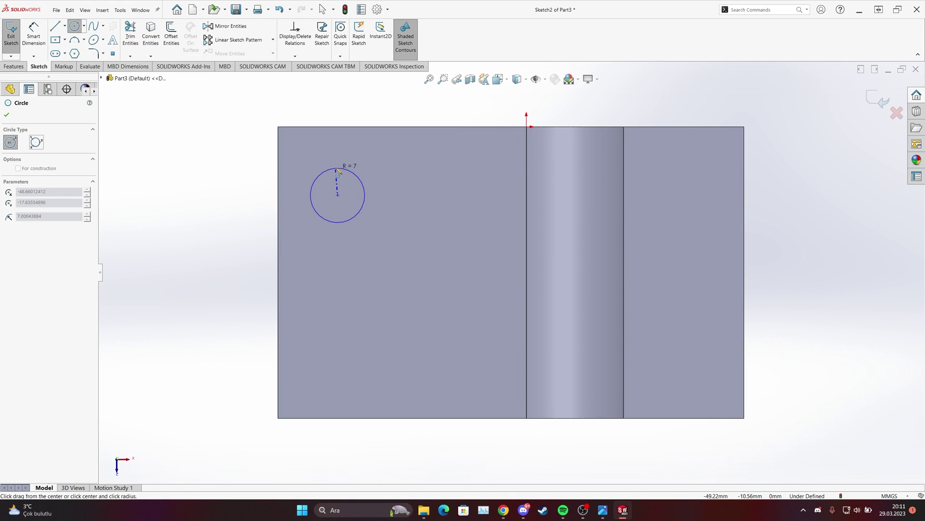
click(358, 175)
click(334, 301)
click(298, 292)
key(Escape)
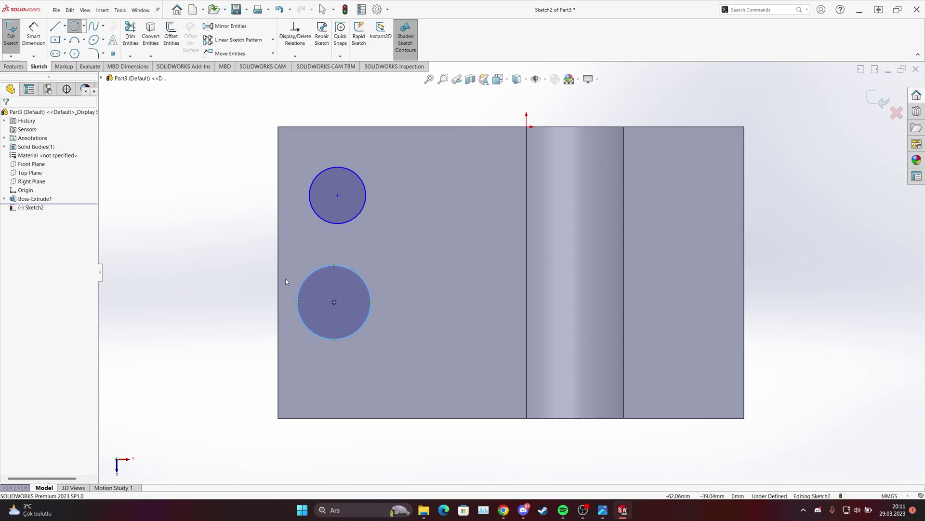
Step: Check the hole size in the reference drawing and dimension the upper circle's diameter to 12 mm
click(604, 511)
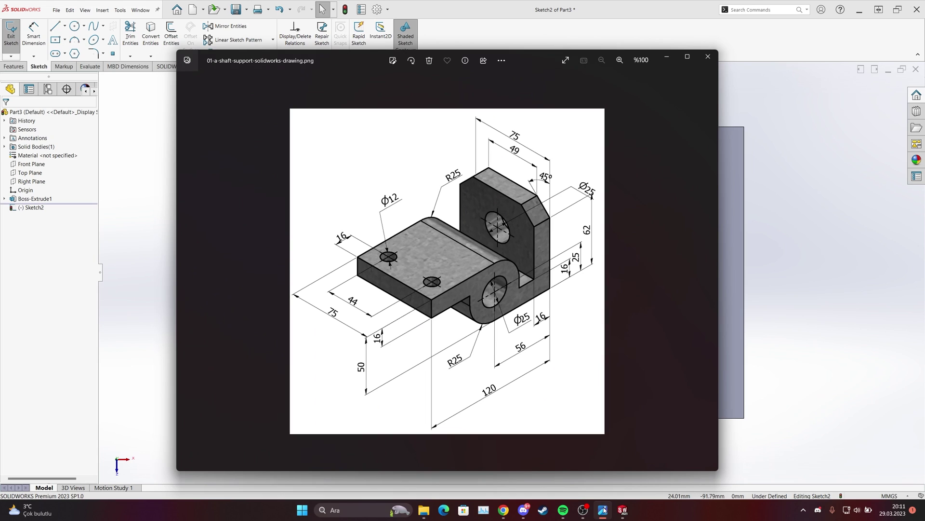
click(604, 510)
click(335, 281)
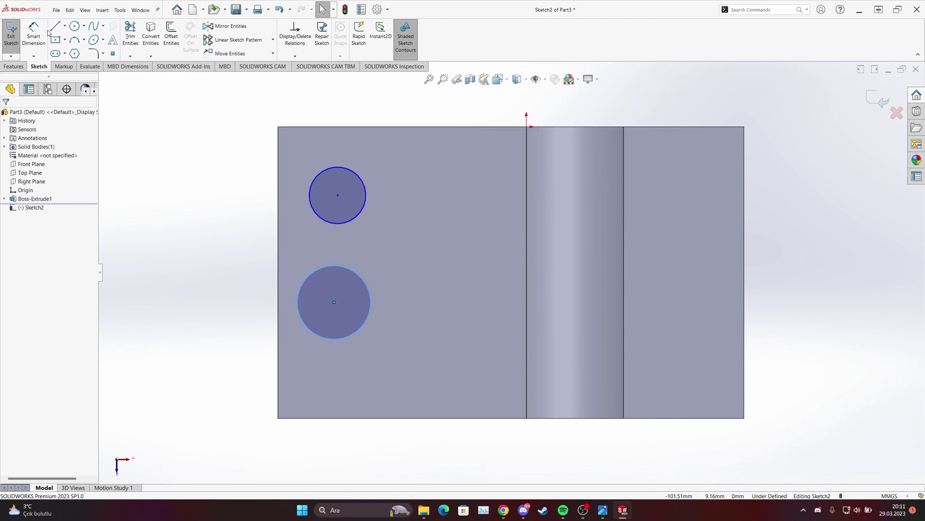
click(603, 508)
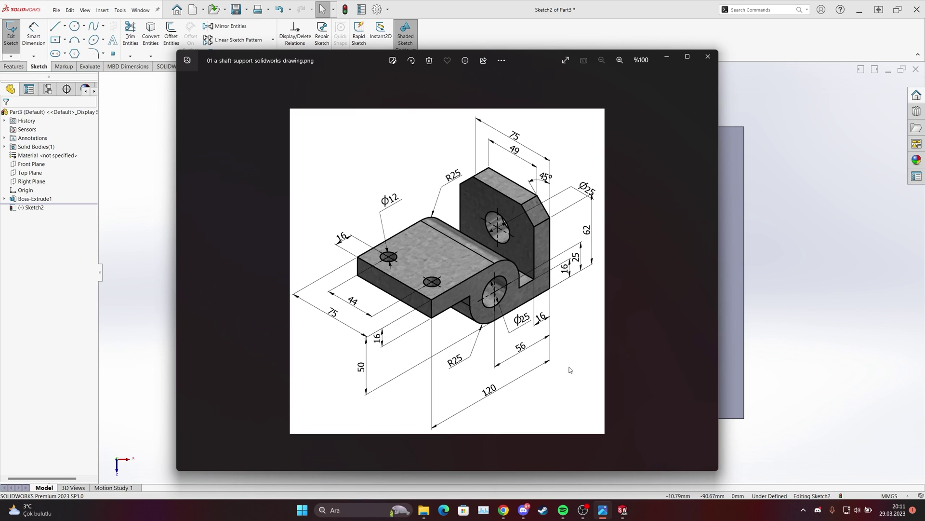
click(604, 510)
click(33, 33)
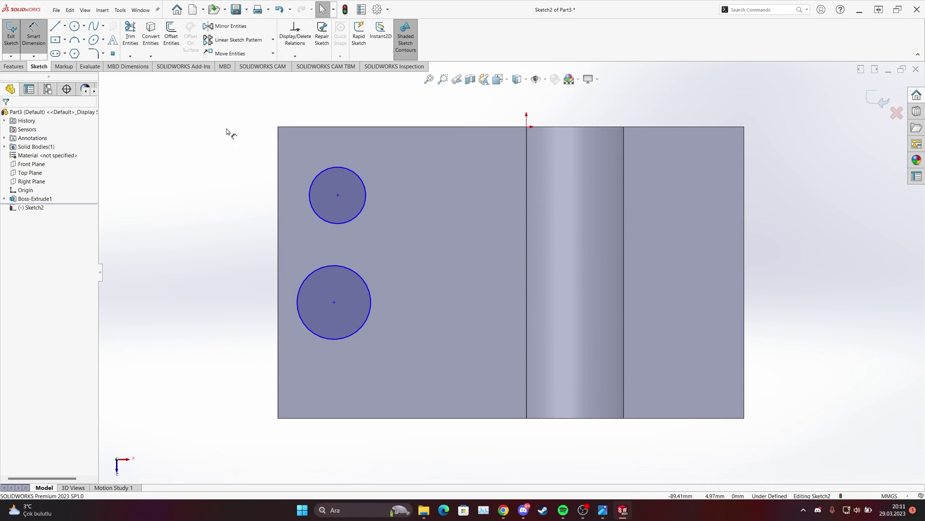
click(343, 169)
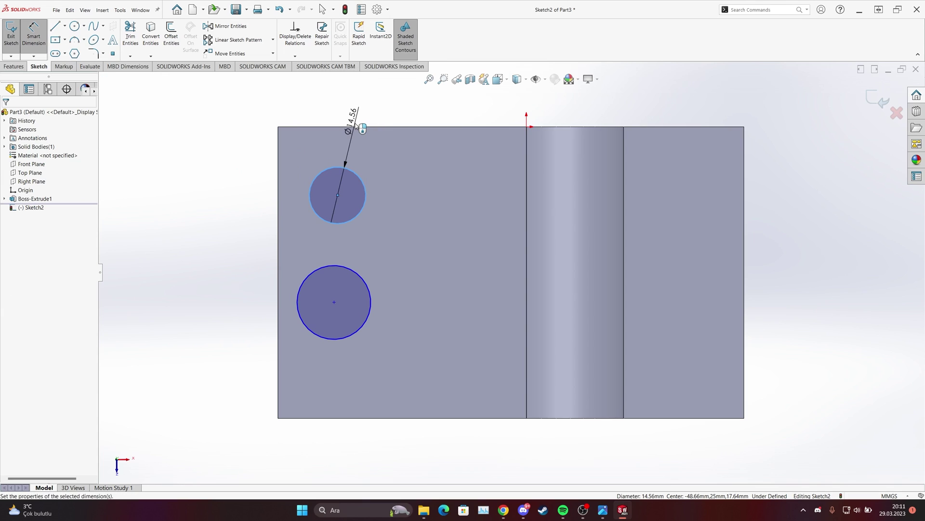
click(356, 117)
text(12)
key(Return)
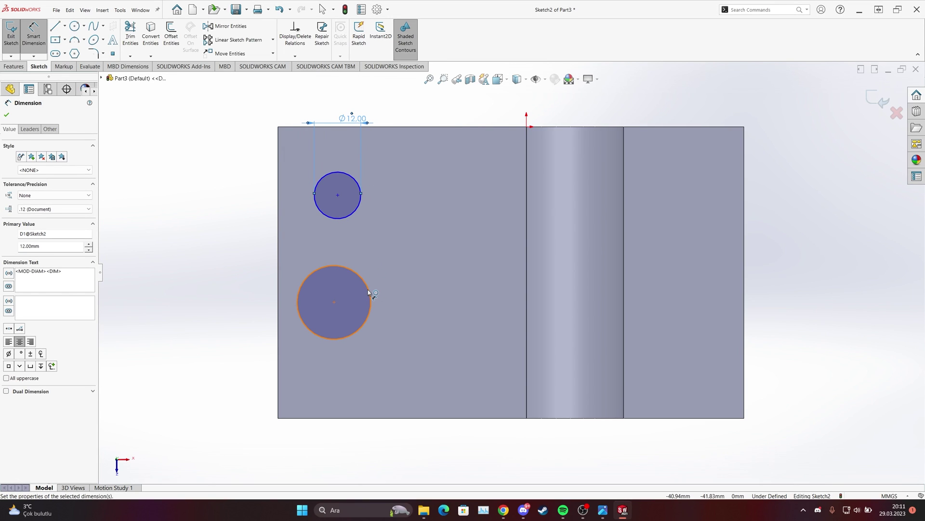
Step: Dimension the lower circle's diameter to 12 mm
click(370, 290)
click(387, 279)
text(12)
key(Return)
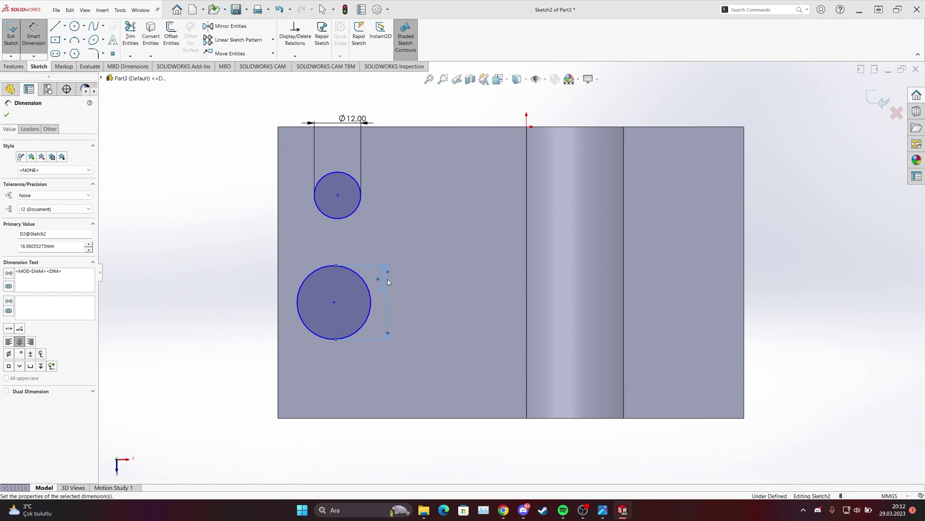
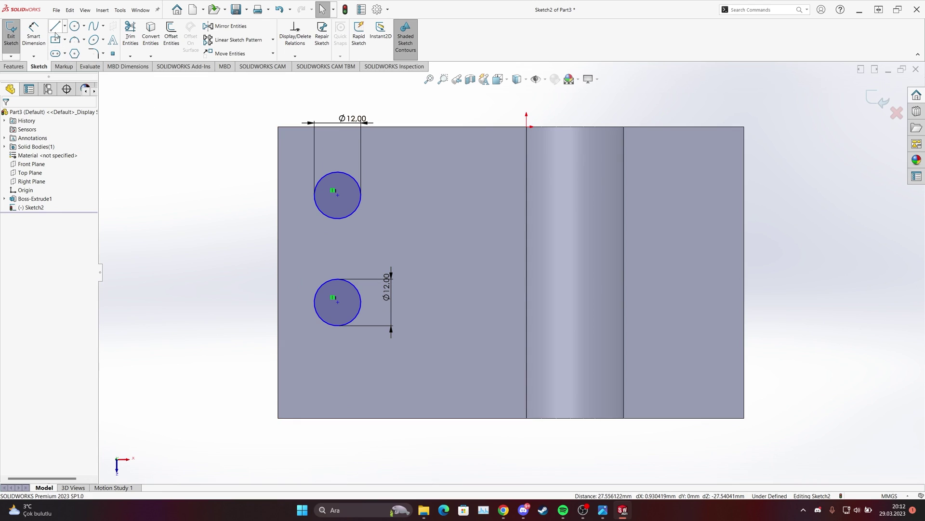
key(l)
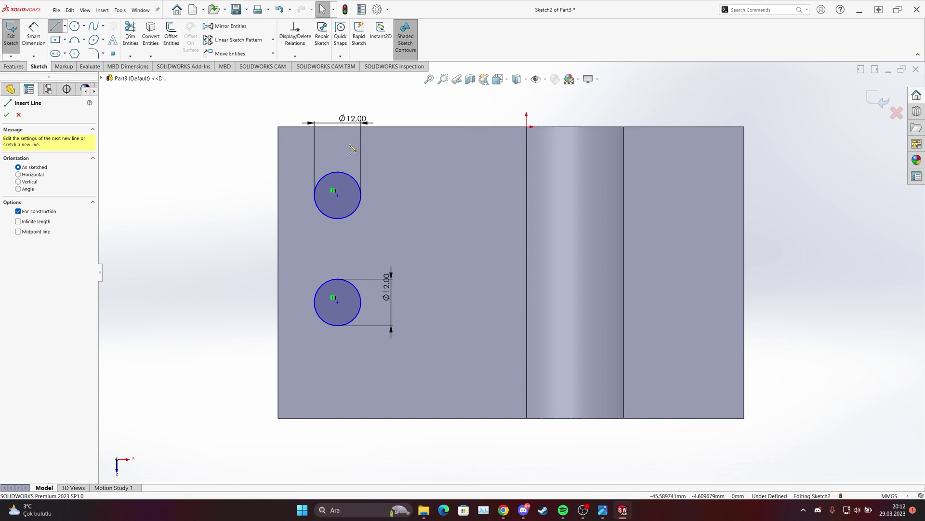
click(338, 140)
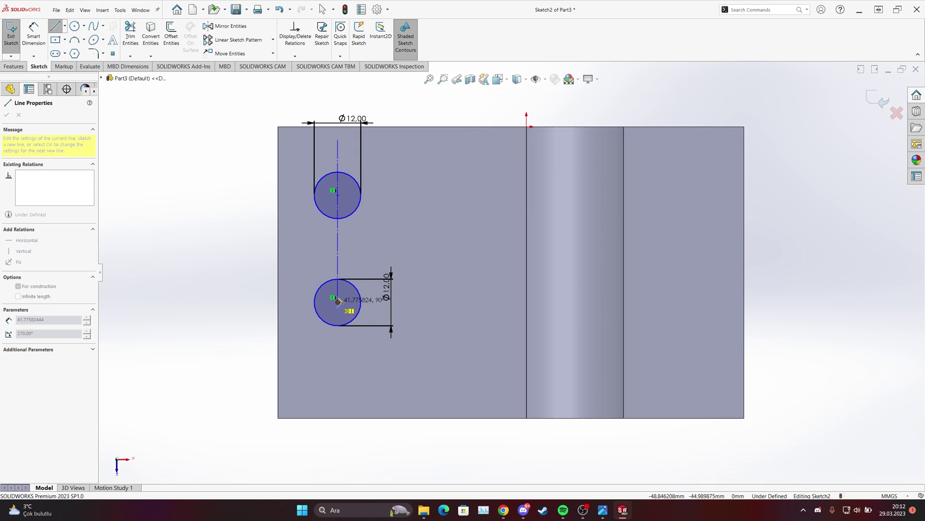
key(Escape)
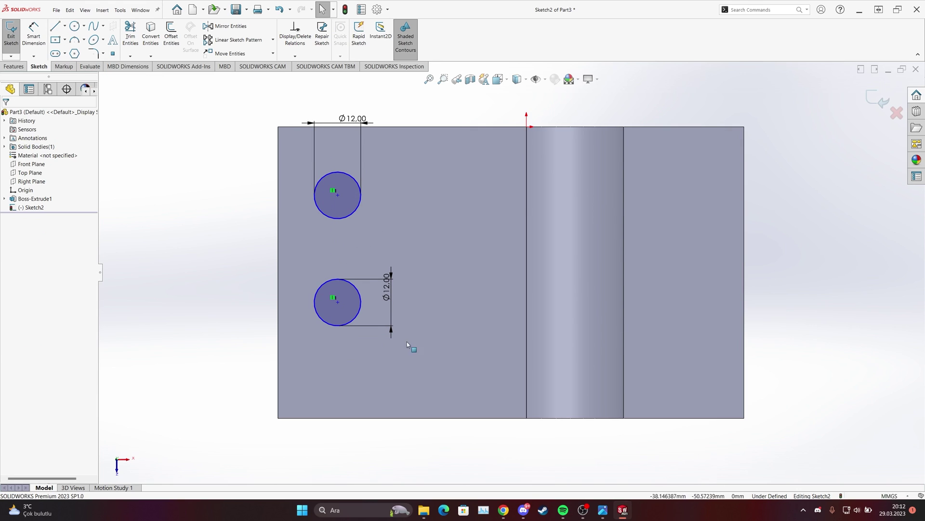
Step: Check the hole spacing in the reference drawing and dimension the distance between the two circle centres to 44 mm
click(609, 513)
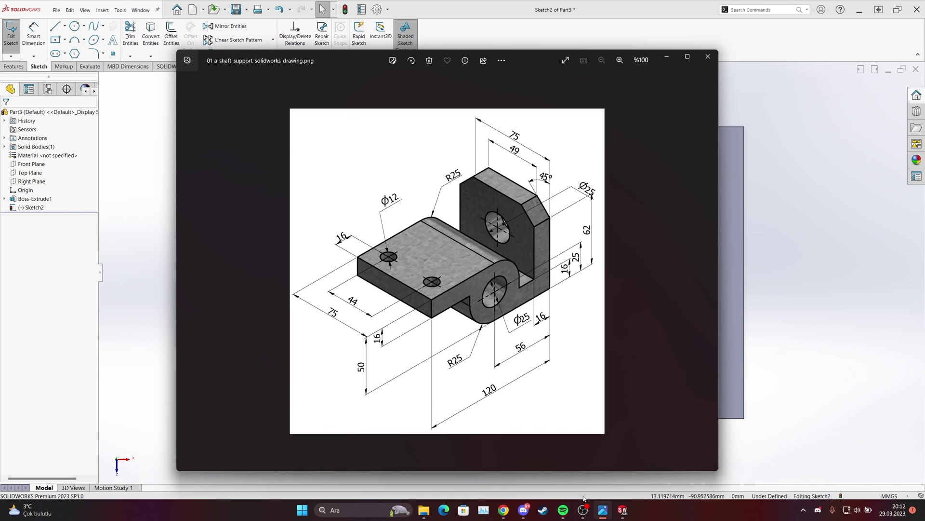
click(603, 510)
key(d)
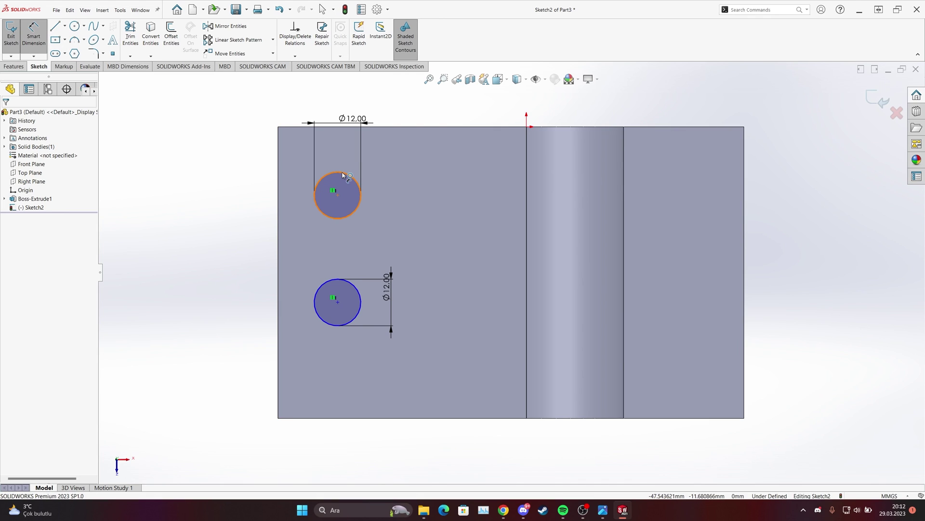
click(349, 177)
click(330, 281)
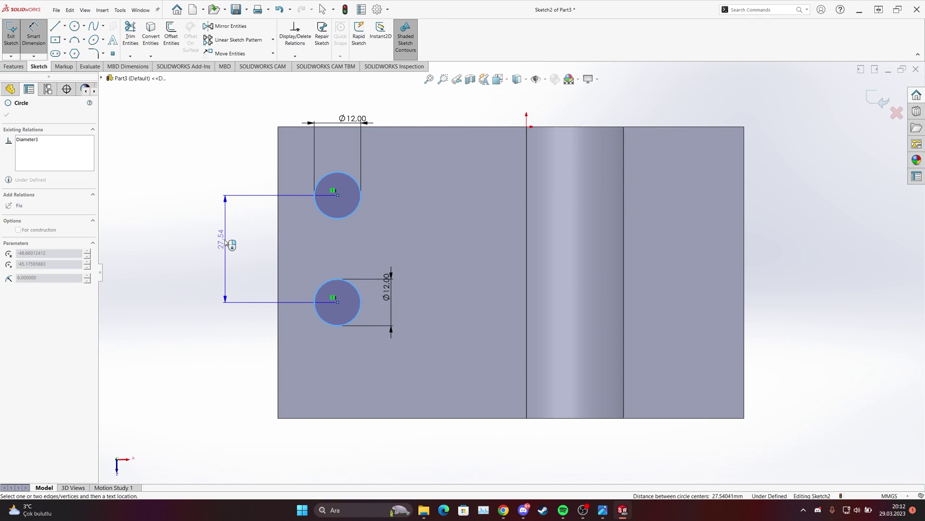
click(225, 247)
text(44)
key(Return)
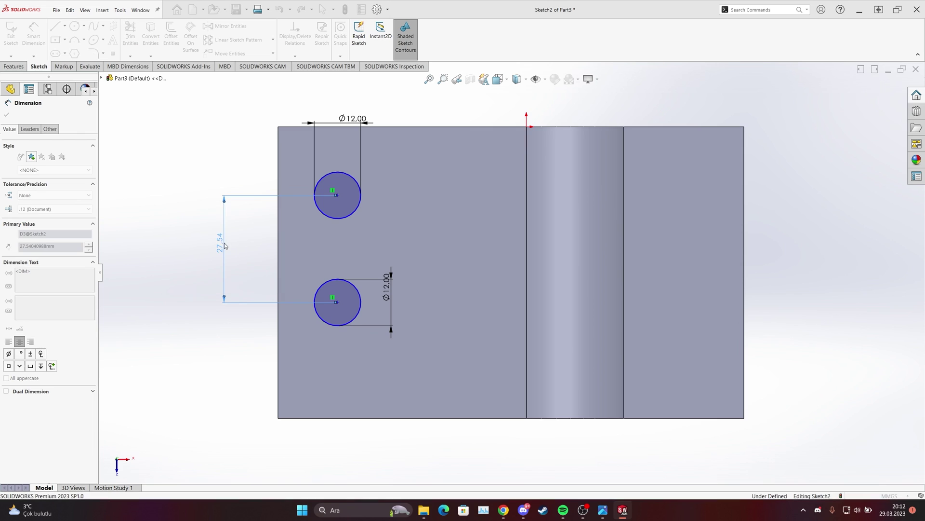
Step: Check the hole offset in the reference drawing and dimension the upper circle's centre 16 mm from the left arm's outer edge
click(605, 512)
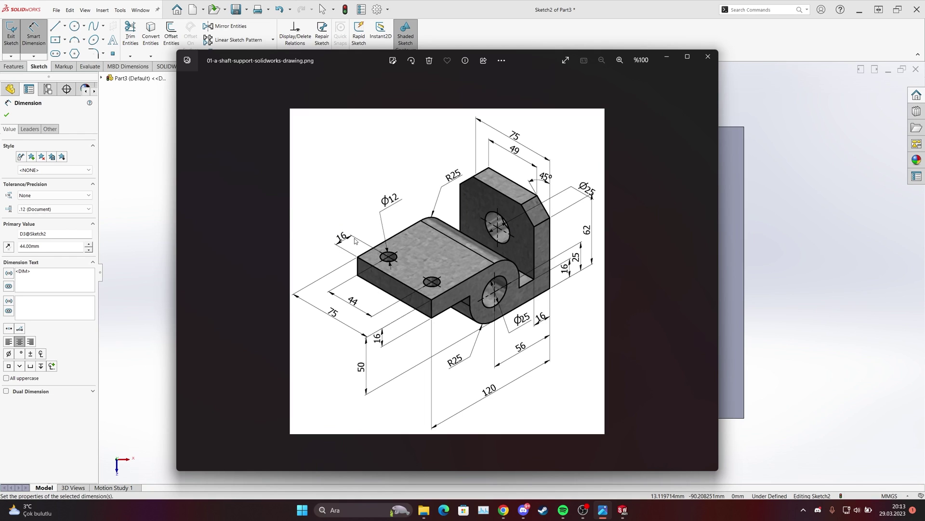
click(603, 510)
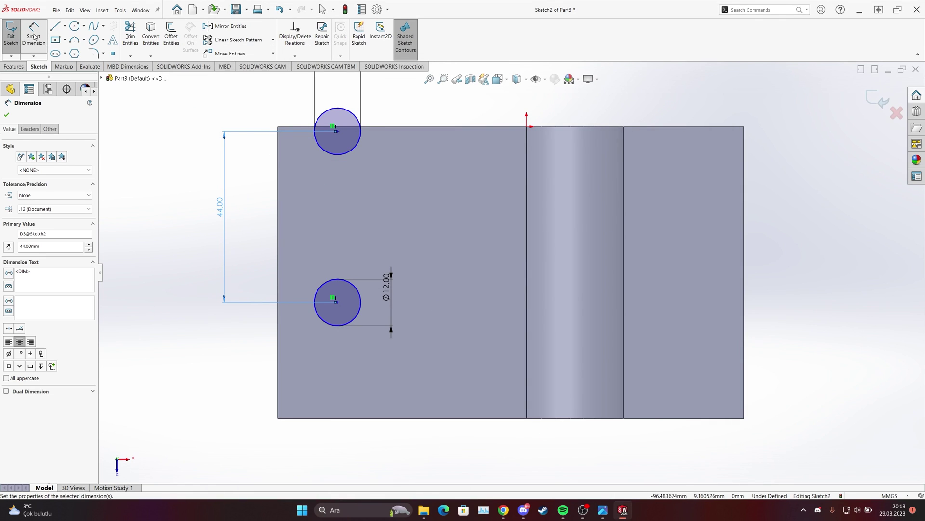
click(33, 36)
click(319, 145)
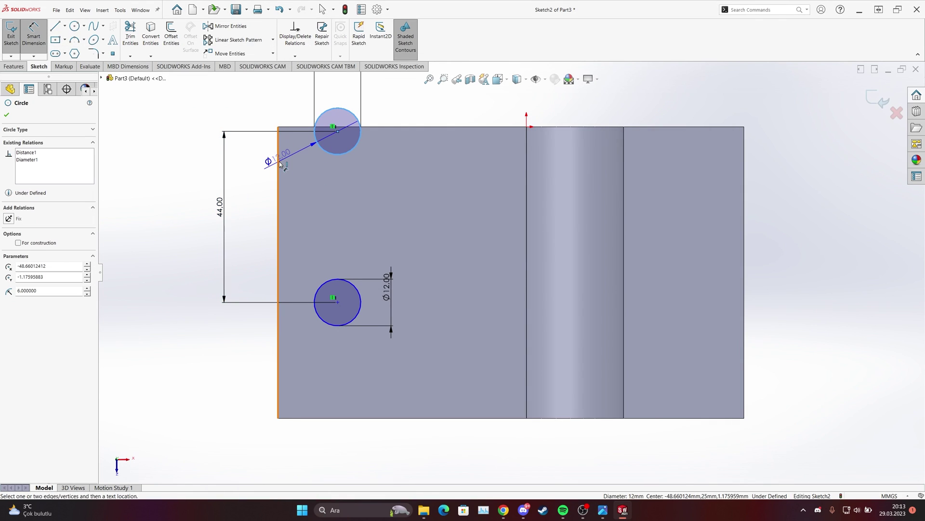
click(279, 163)
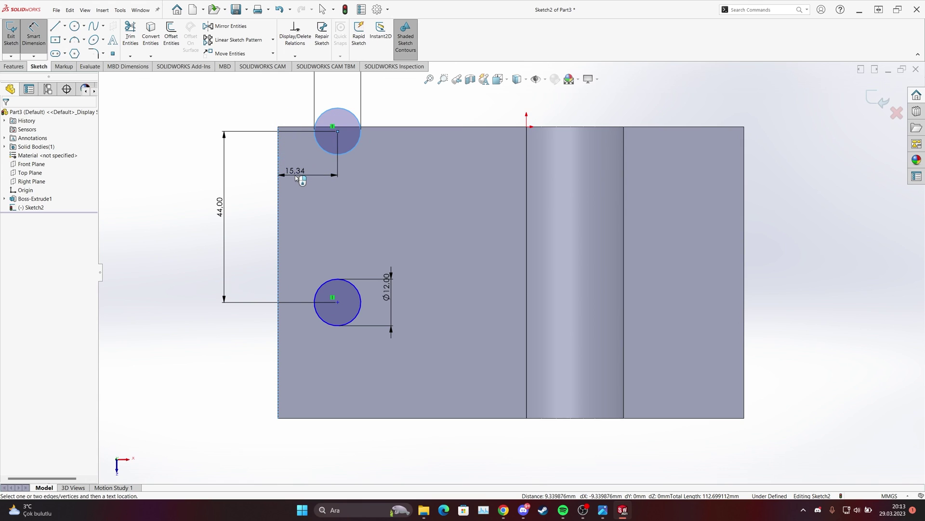
click(295, 175)
click(249, 184)
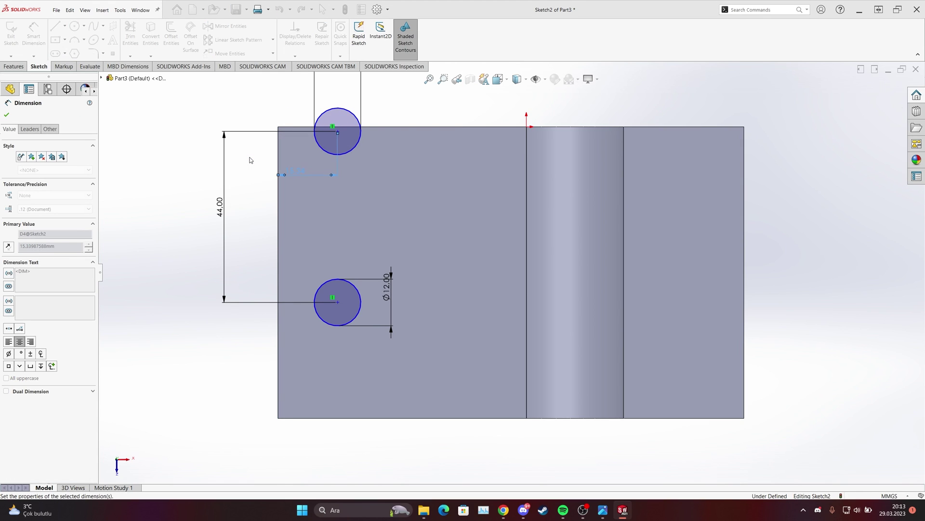
Step: Check the hole layout in the reference drawing and dimension the upper circle's centre 22 mm vertically from the midpoint of the arm's outer edge
click(602, 512)
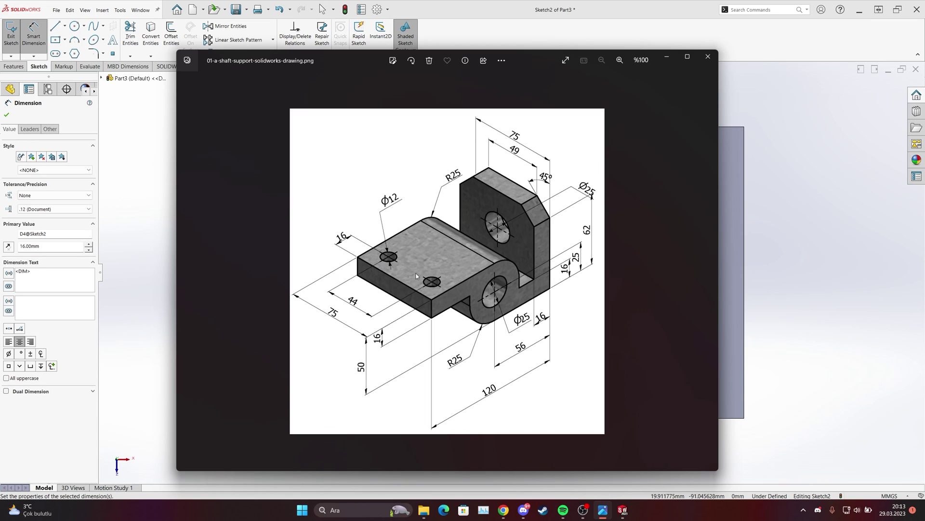
click(603, 511)
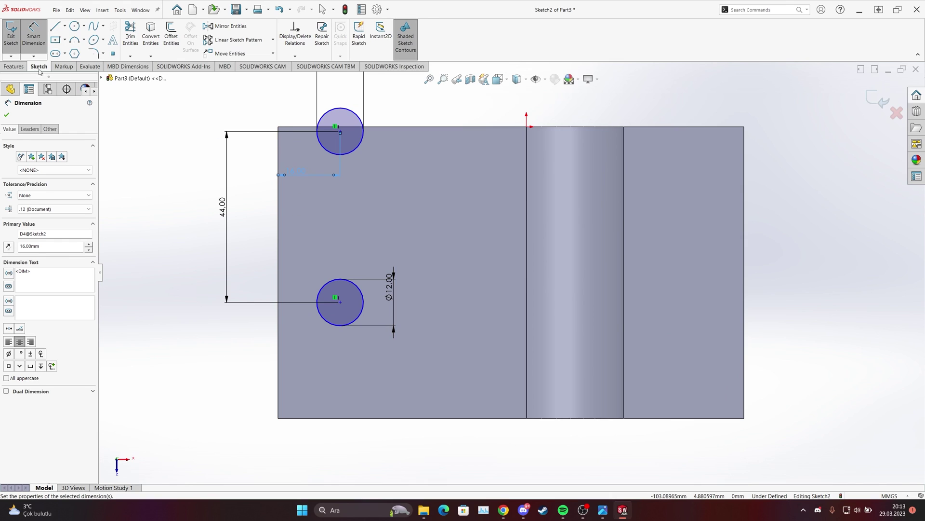
click(278, 274)
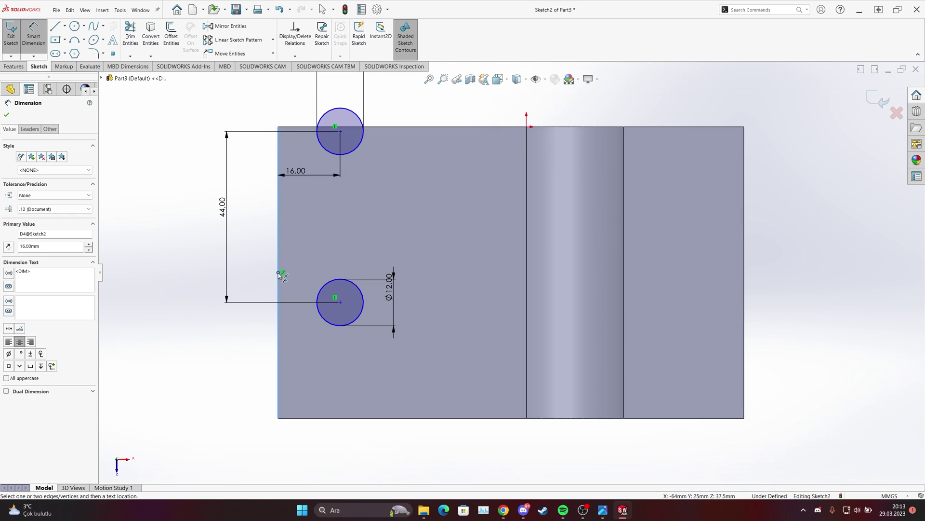
click(353, 155)
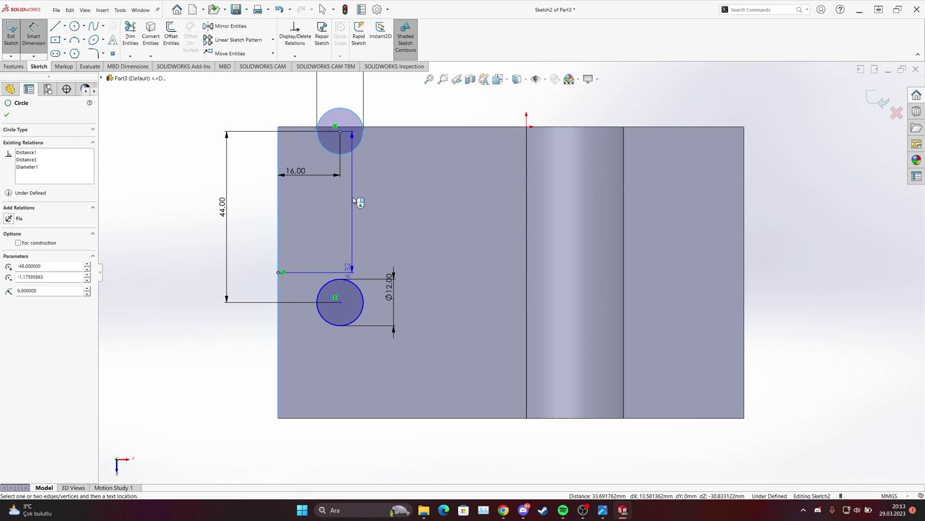
click(383, 247)
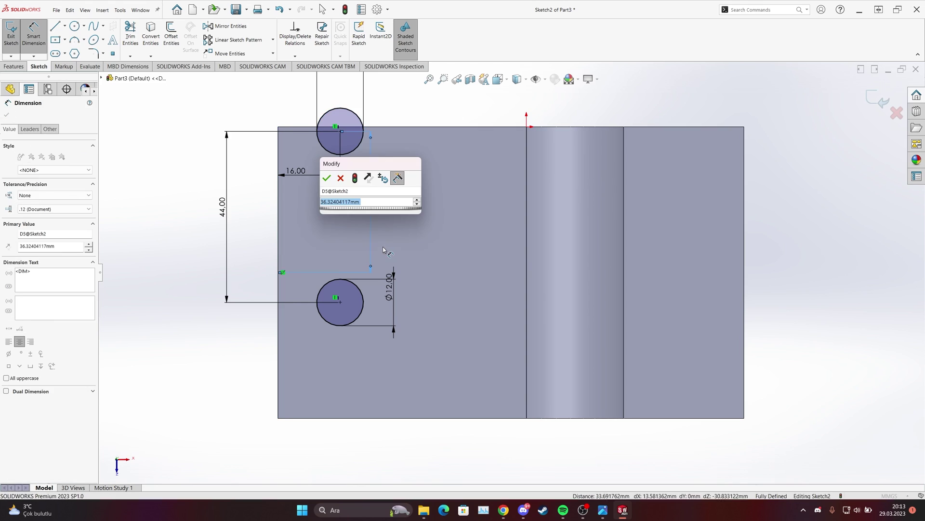
text(22)
key(Return)
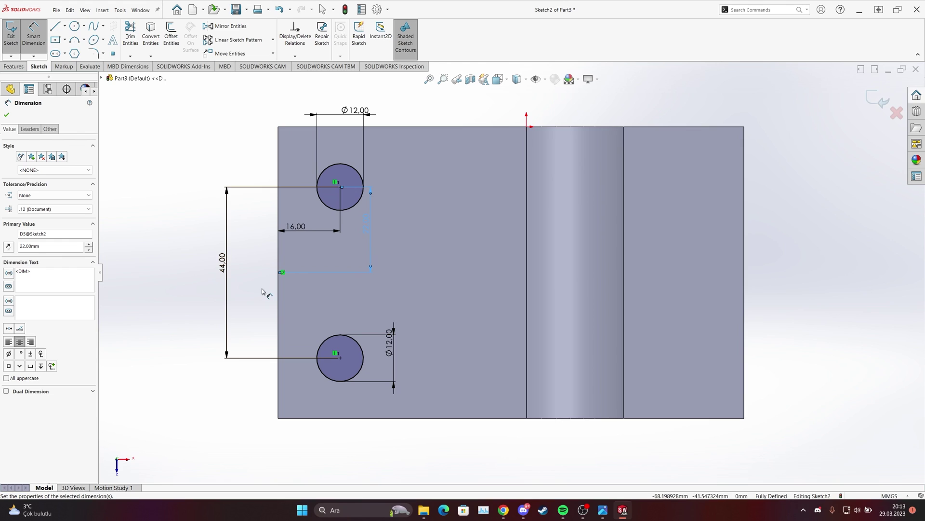
click(6, 114)
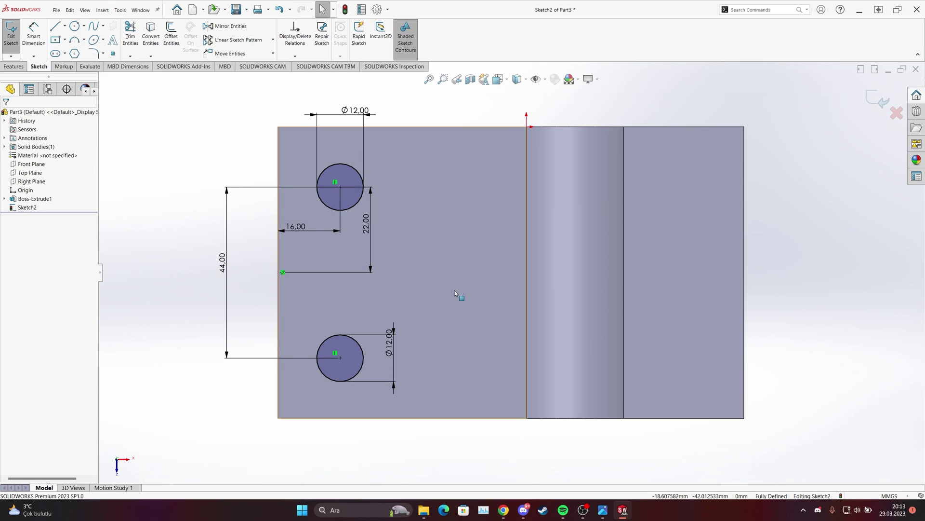
Step: Cut the two hole circles through the body with an Extruded Cut set to Through All
click(14, 66)
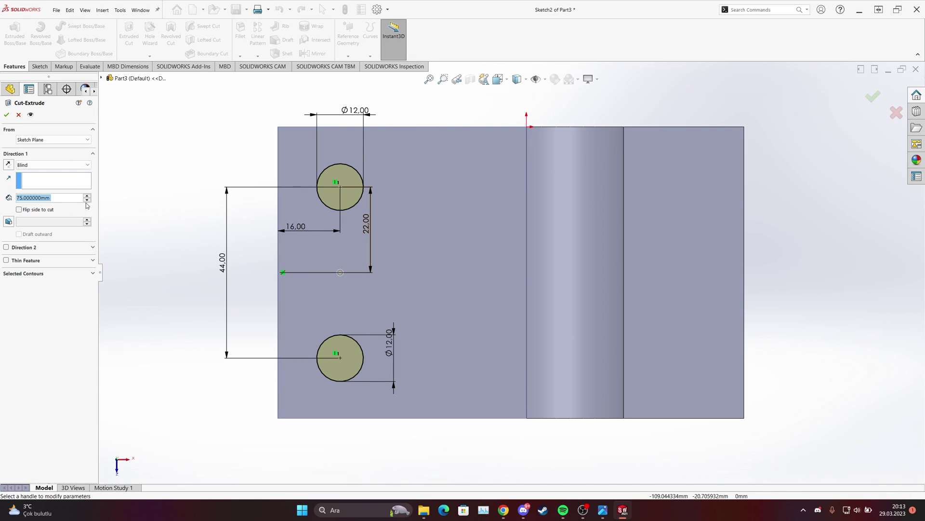
click(48, 165)
click(41, 179)
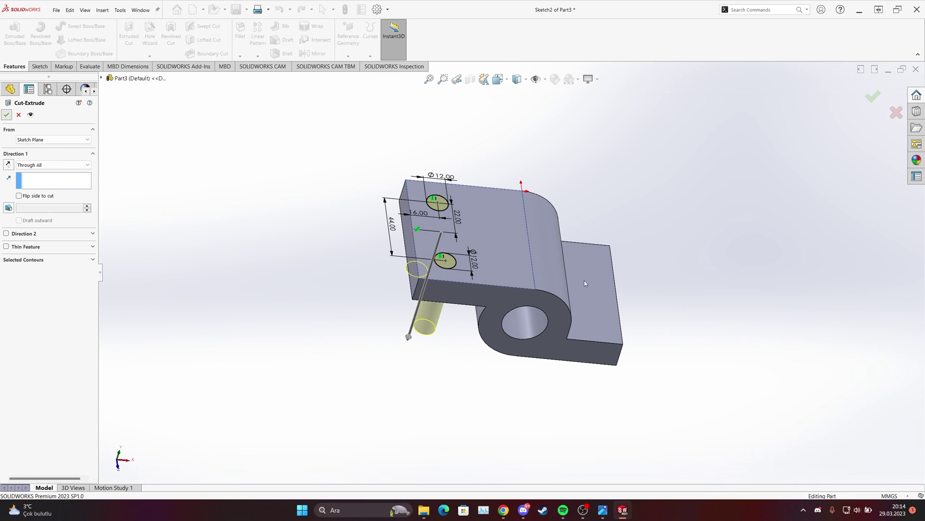
click(7, 114)
Step: Check the upright plate in the reference drawing and sketch a line about 13 mm long on the side face, inward from the right arm's upper outer corner
middle_drag(482, 202, 389, 341)
click(603, 510)
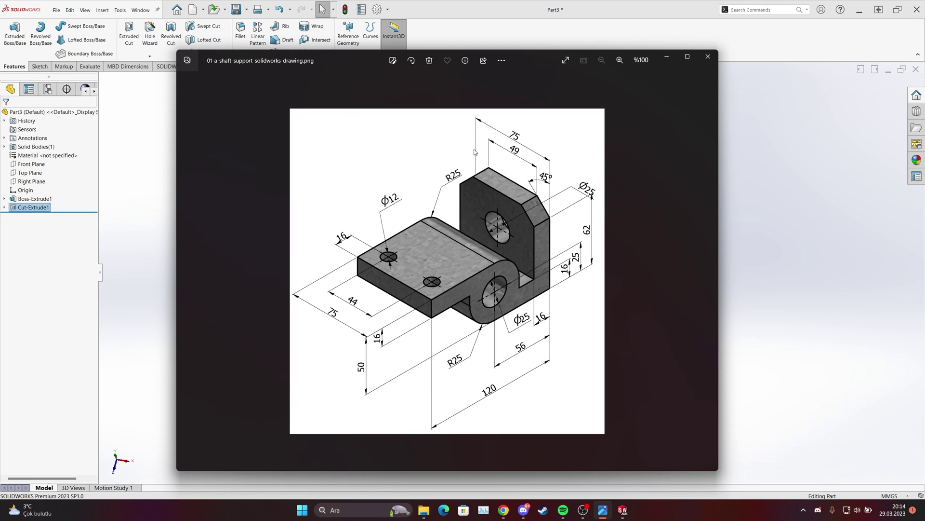
click(603, 509)
middle_drag(511, 308, 568, 311)
right_click(571, 313)
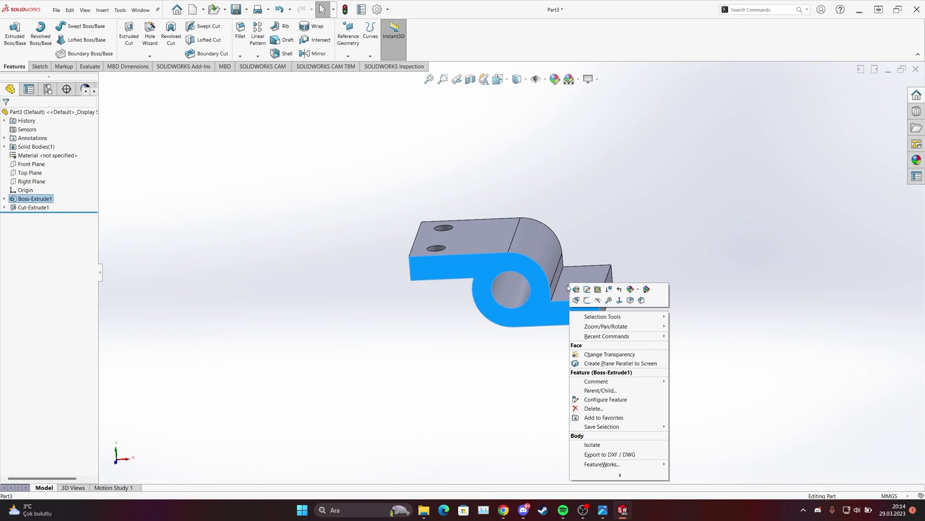
click(617, 302)
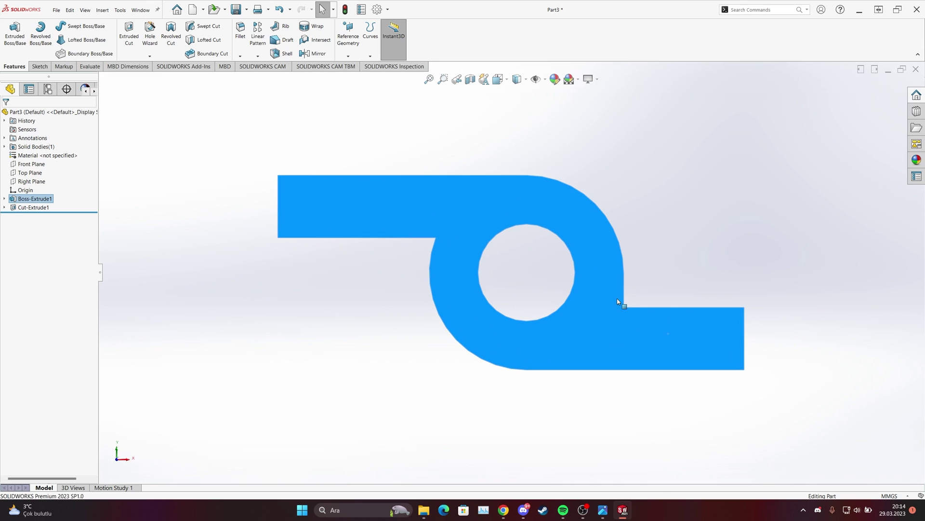
click(602, 512)
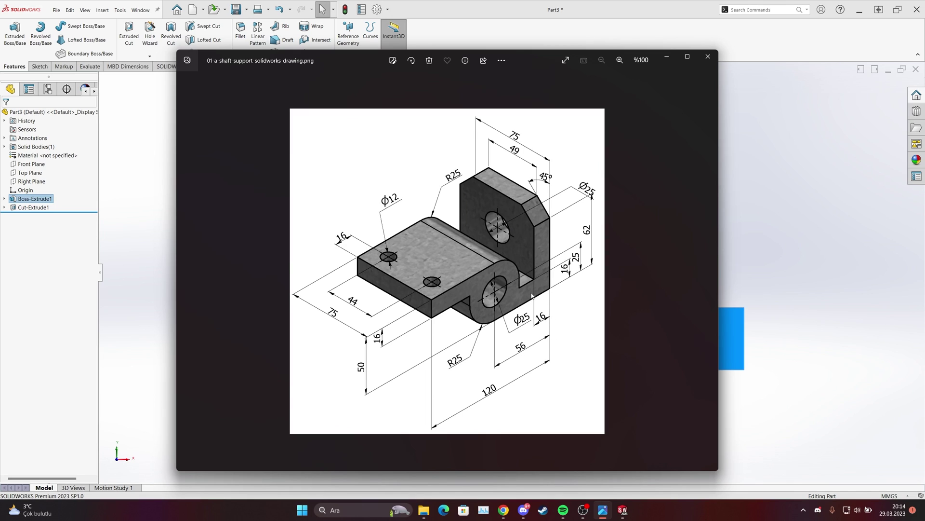
click(602, 510)
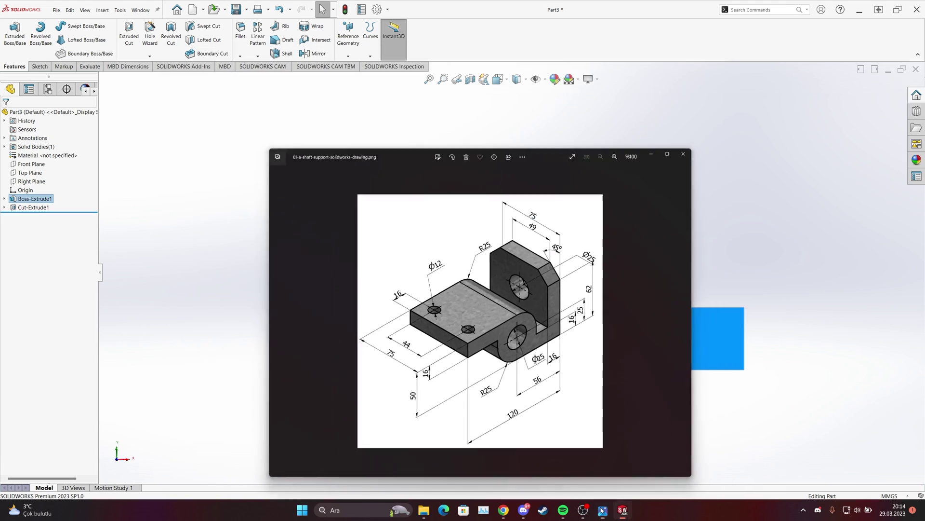
click(39, 66)
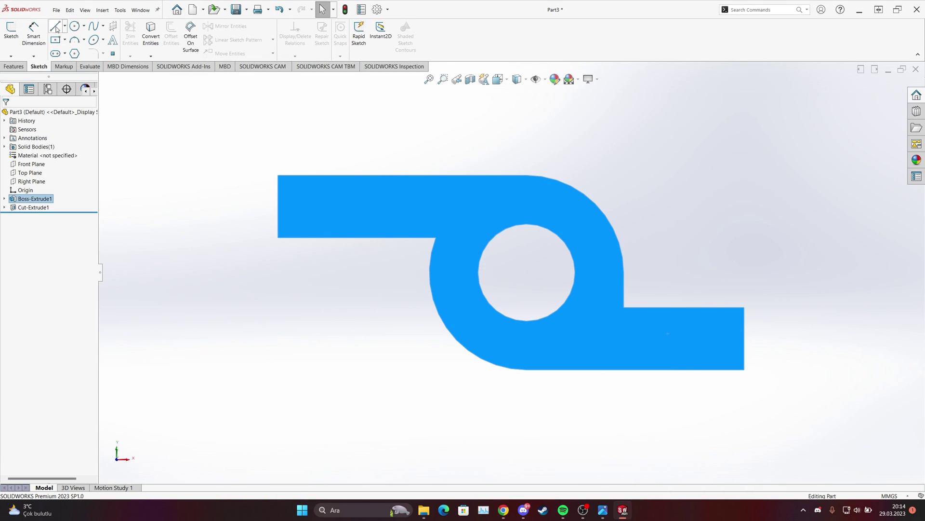
click(55, 26)
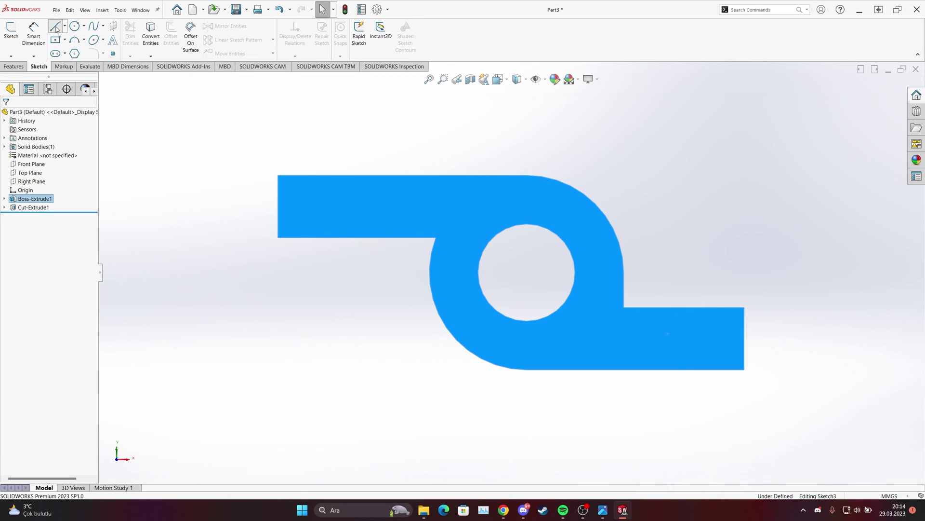
click(745, 308)
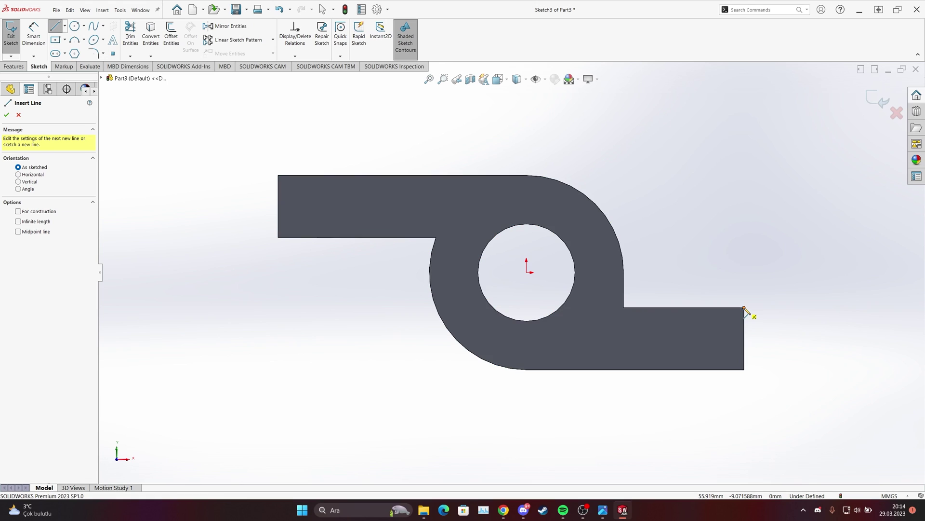
click(694, 307)
key(Escape)
Step: Dimension the length of the line on the right arm's upper edge to 16 mm
key(d)
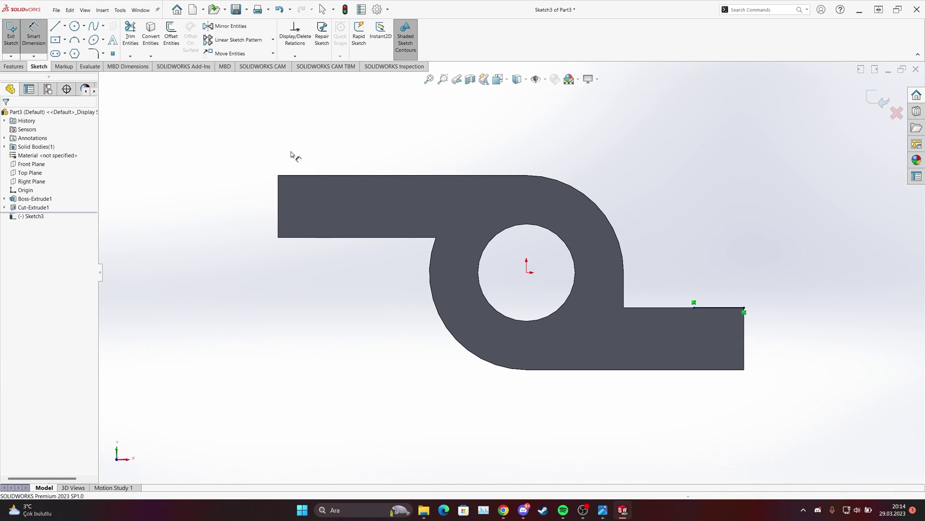
click(727, 309)
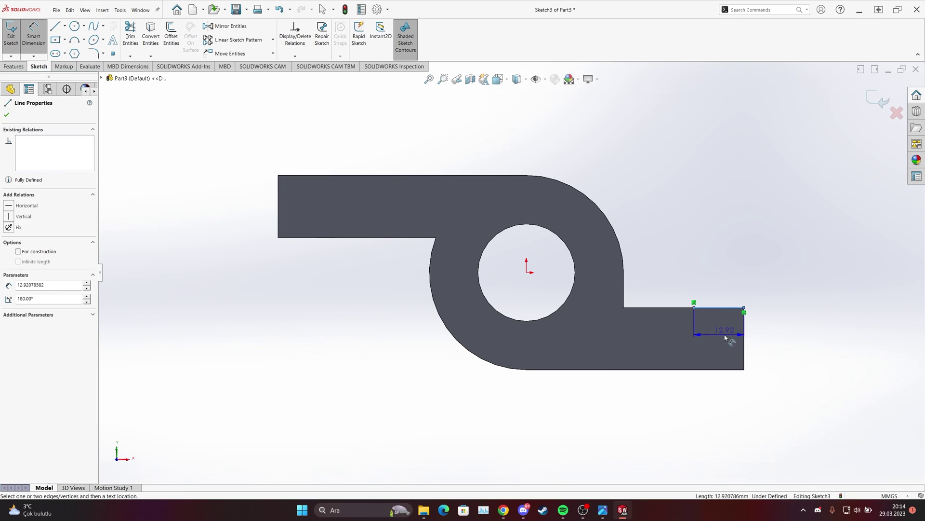
click(725, 337)
text(16)
key(Return)
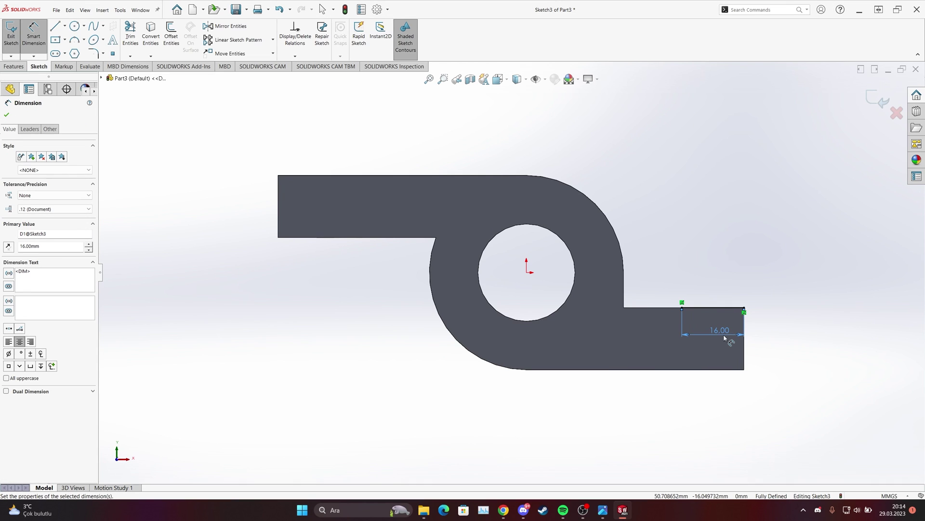
Step: Check the plate height in the reference drawing and add three lines above the 16 mm line, closing a rectangle about 38 mm high
click(605, 514)
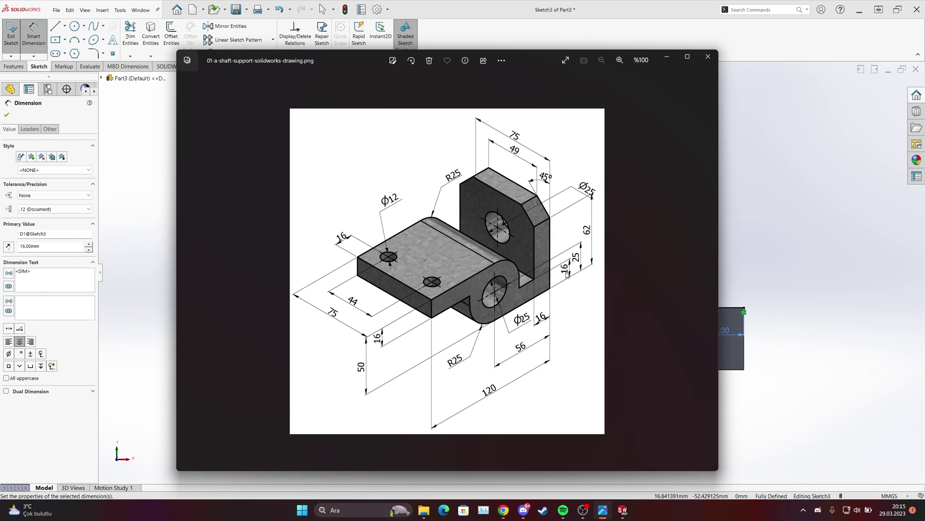
key(alt+Tab)
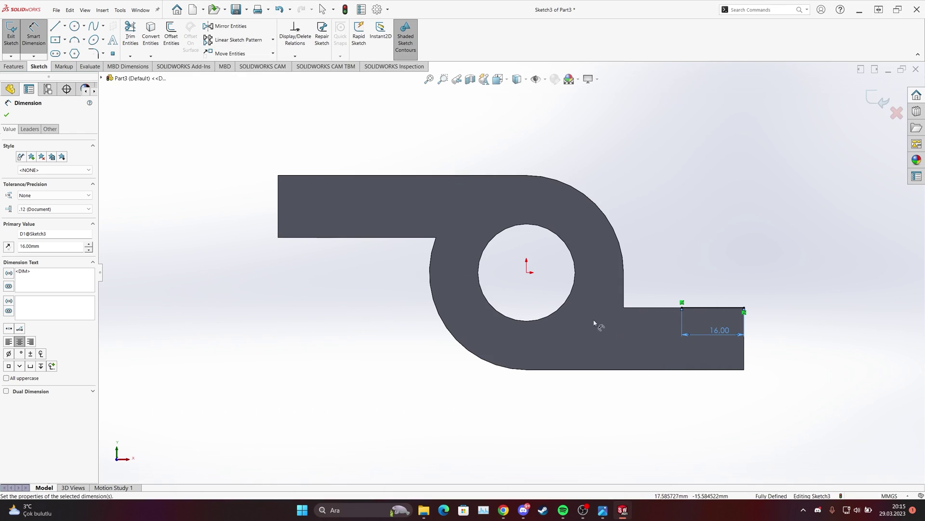
click(55, 27)
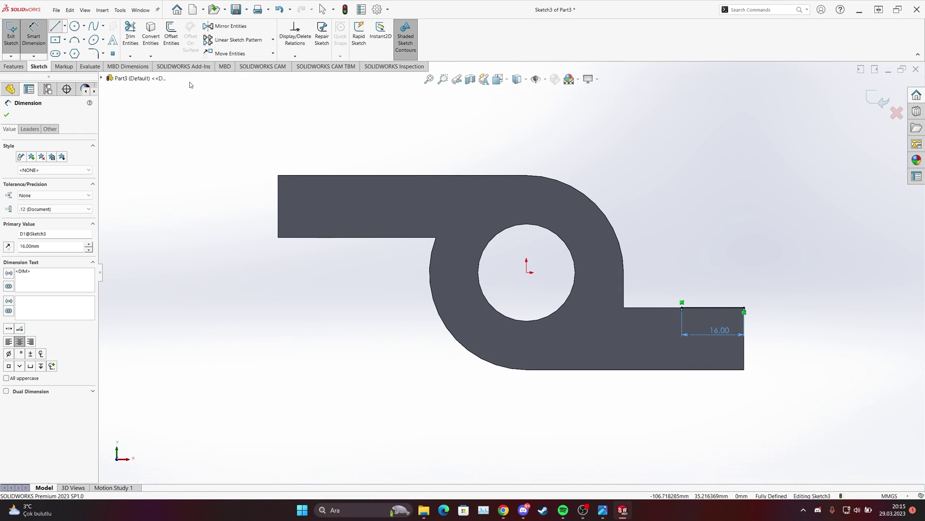
click(745, 307)
click(744, 159)
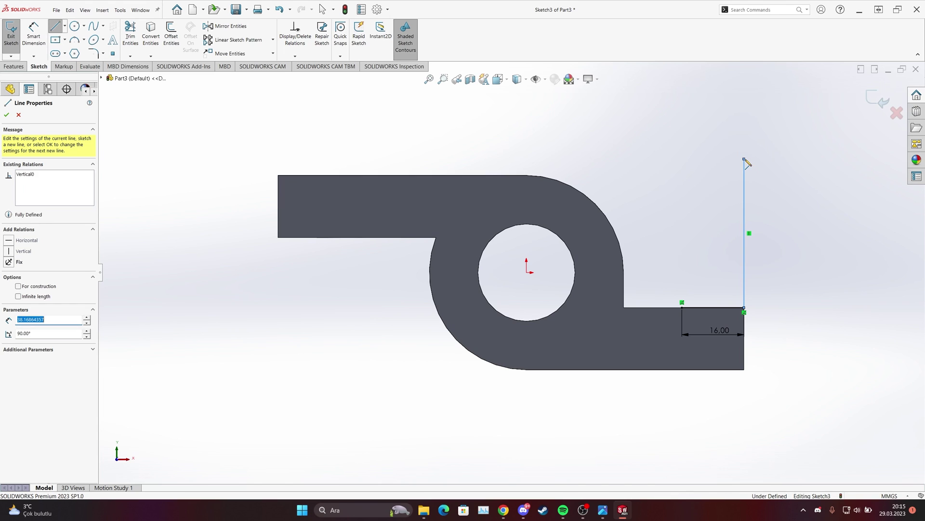
click(682, 159)
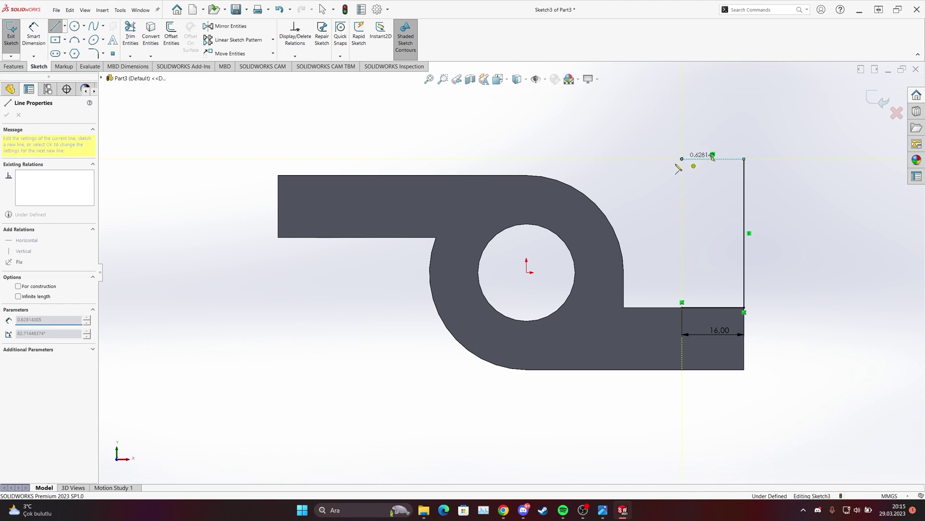
click(682, 302)
Step: Dimension the rectangle's outer vertical line to 46 mm and bring up the reference drawing again
click(33, 33)
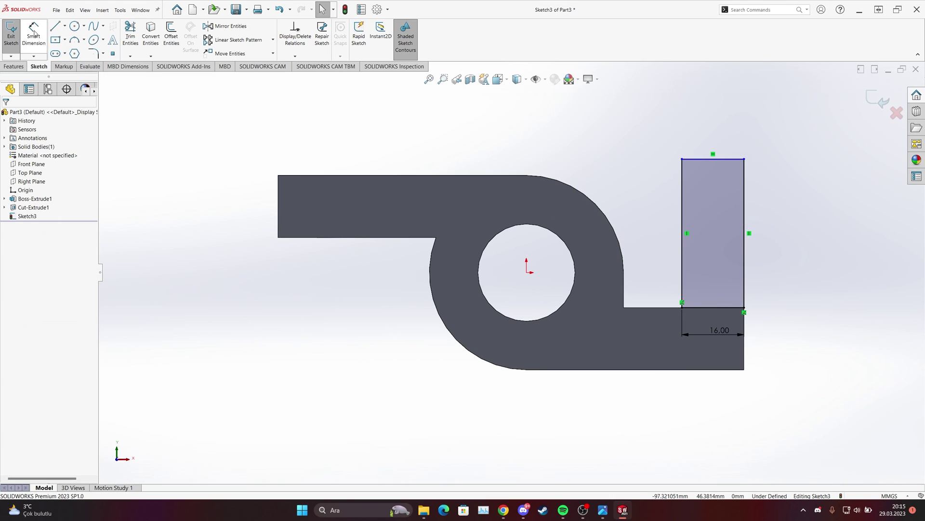
click(742, 218)
click(792, 223)
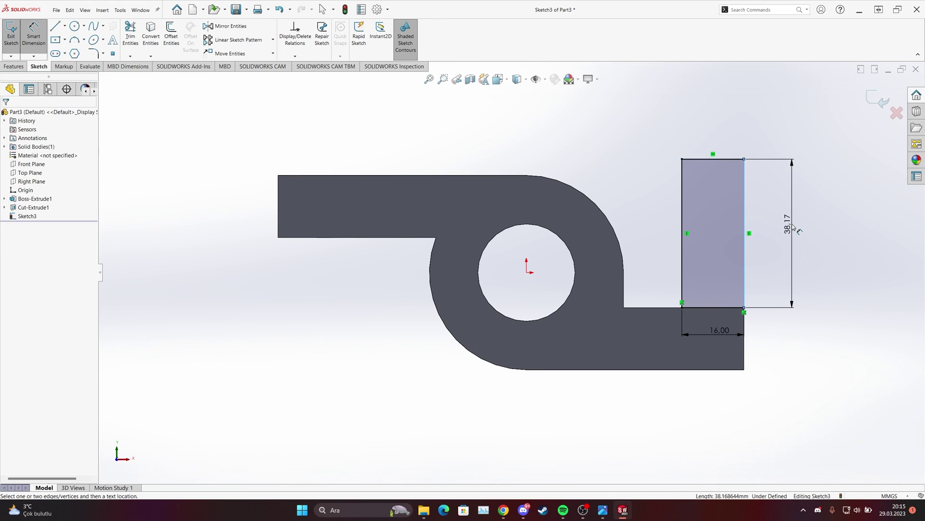
text(62-)
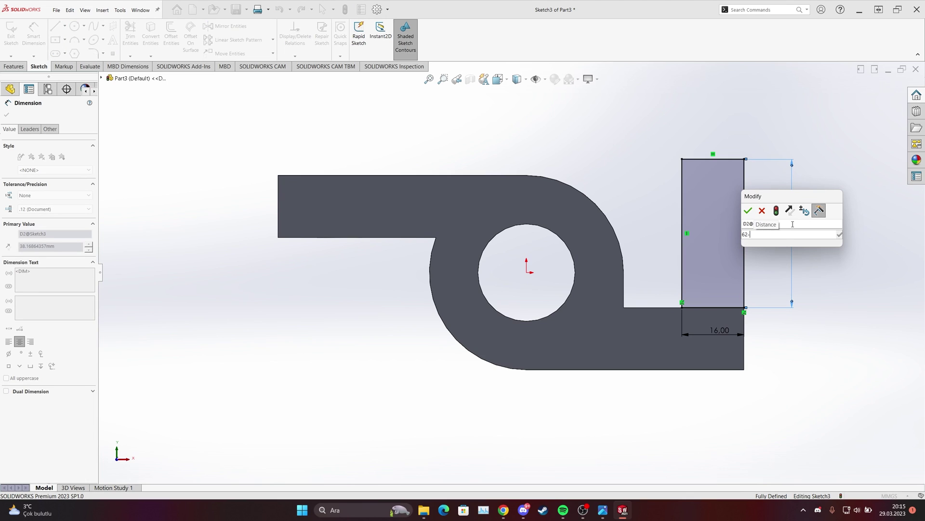
key(Escape)
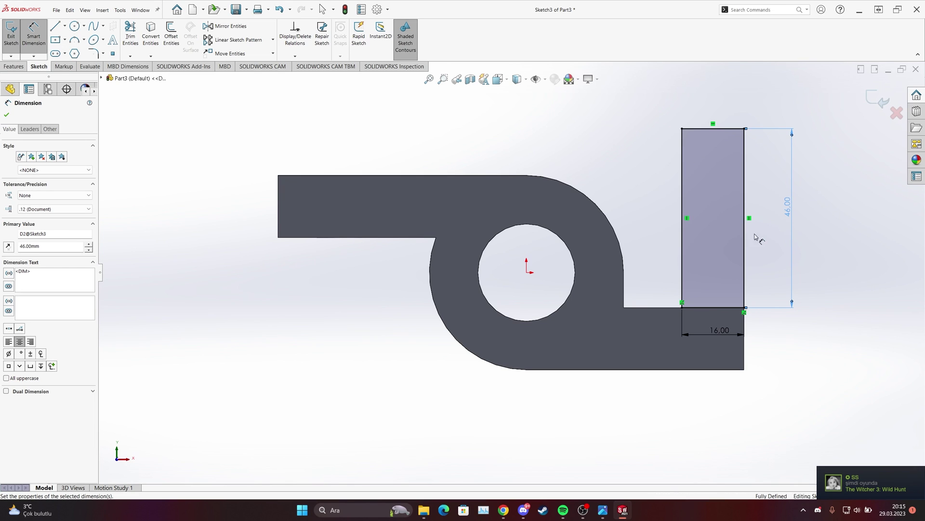
click(603, 509)
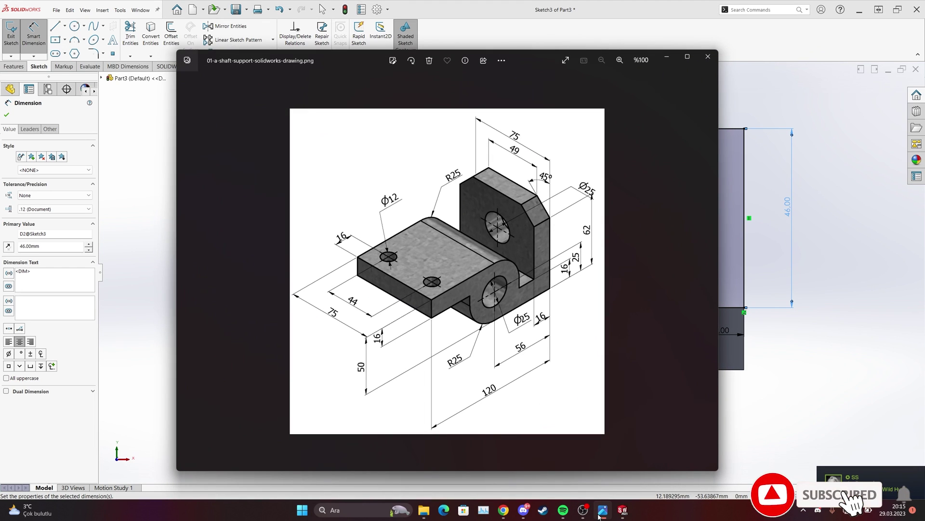
Step: Extrude the 16 by 46 mm rectangle 75 mm in the reversed direction, across the part's width, as a blind boss merged with the body
click(603, 510)
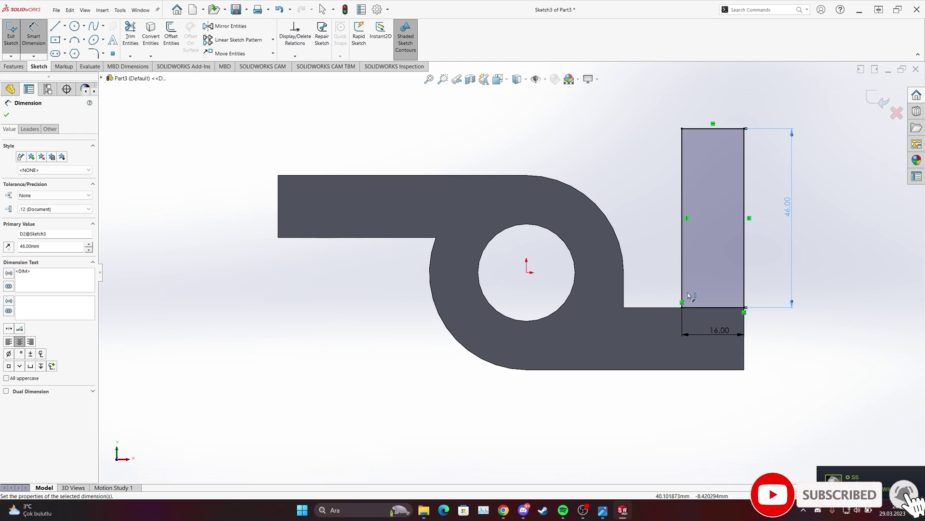
click(15, 65)
click(15, 32)
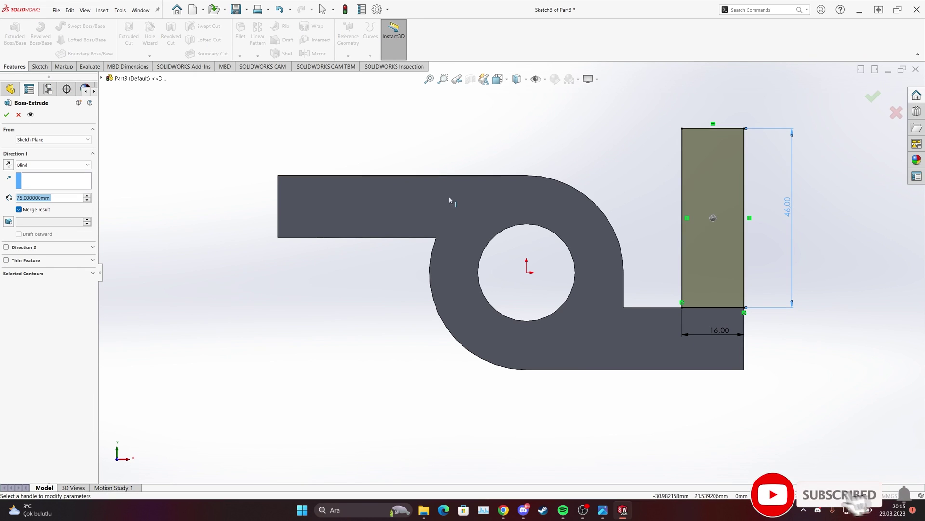
click(8, 165)
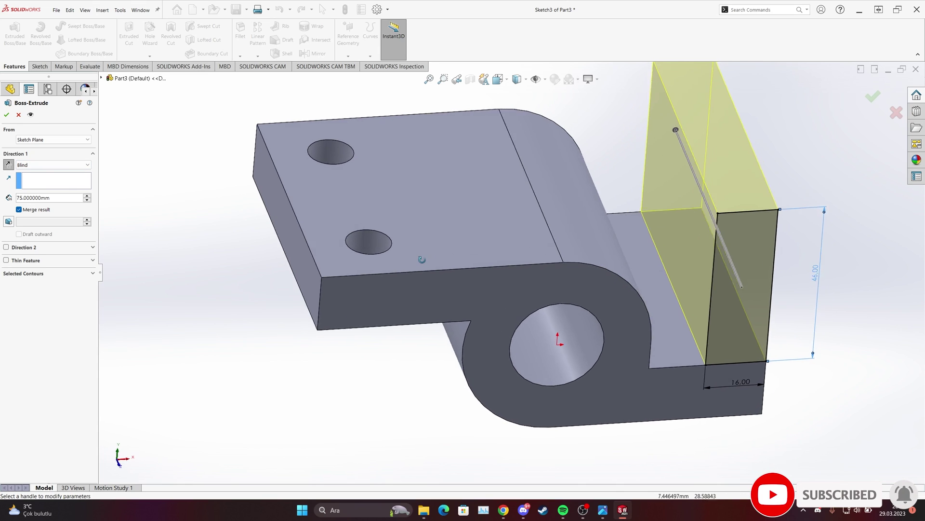
middle_drag(620, 289, 600, 256)
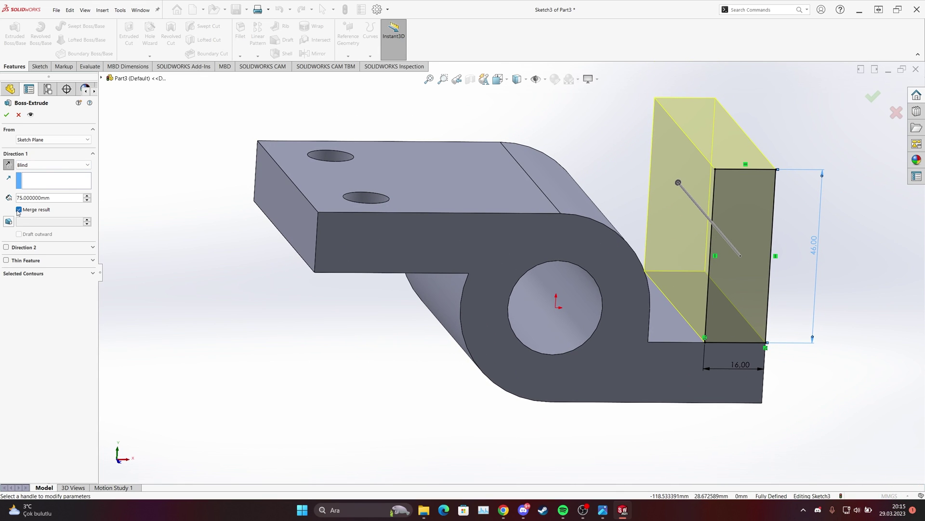
click(7, 114)
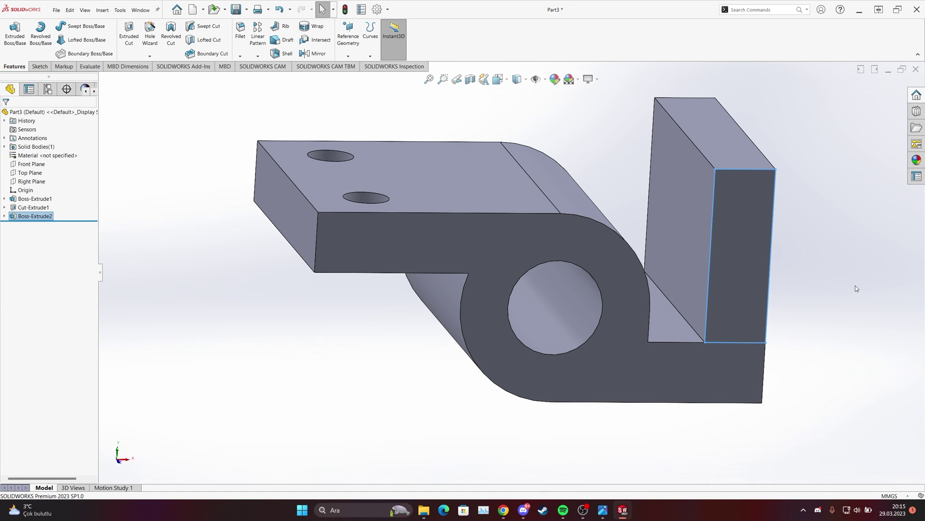
Step: Start a sketch on the upright plate's outer face and draw a circle about 24 mm in diameter near the middle of the face
middle_drag(708, 326, 572, 284)
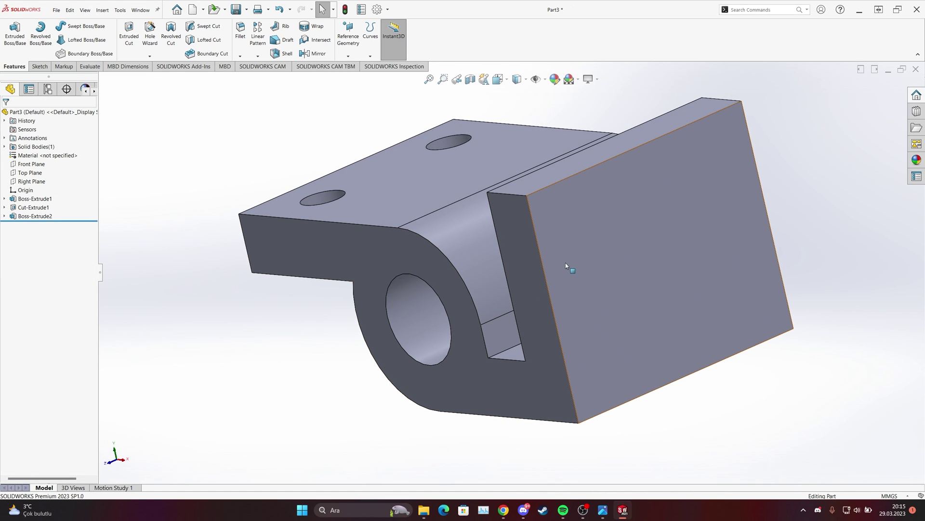
key(ctrl+1)
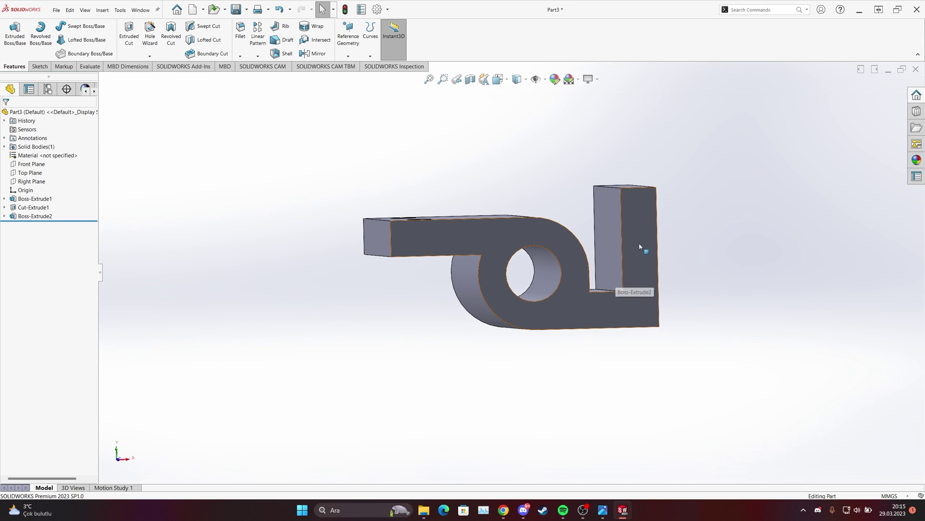
right_click(640, 246)
click(717, 181)
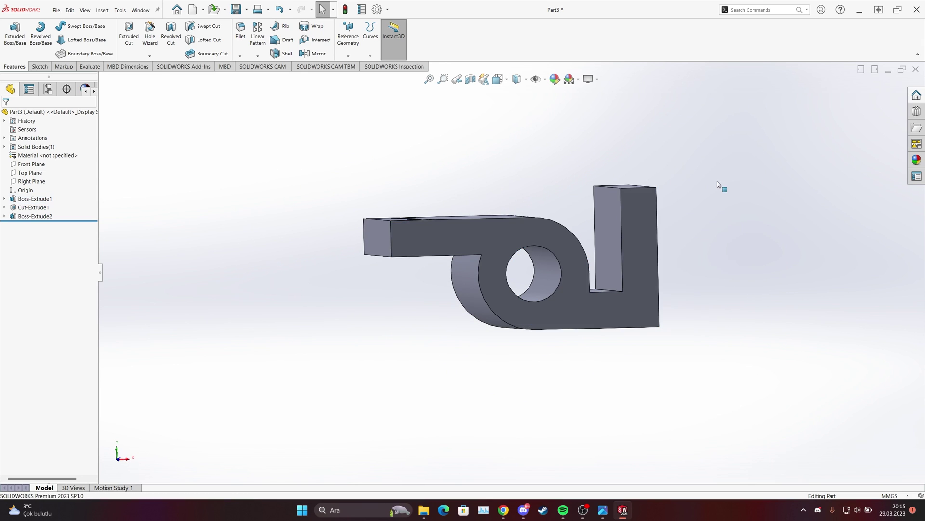
middle_drag(717, 181, 598, 221)
right_click(584, 220)
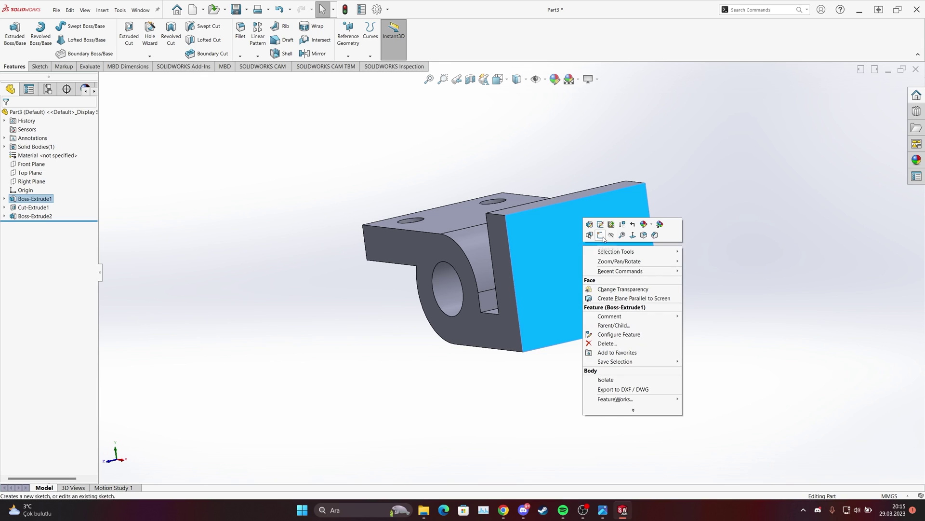
click(633, 236)
click(603, 510)
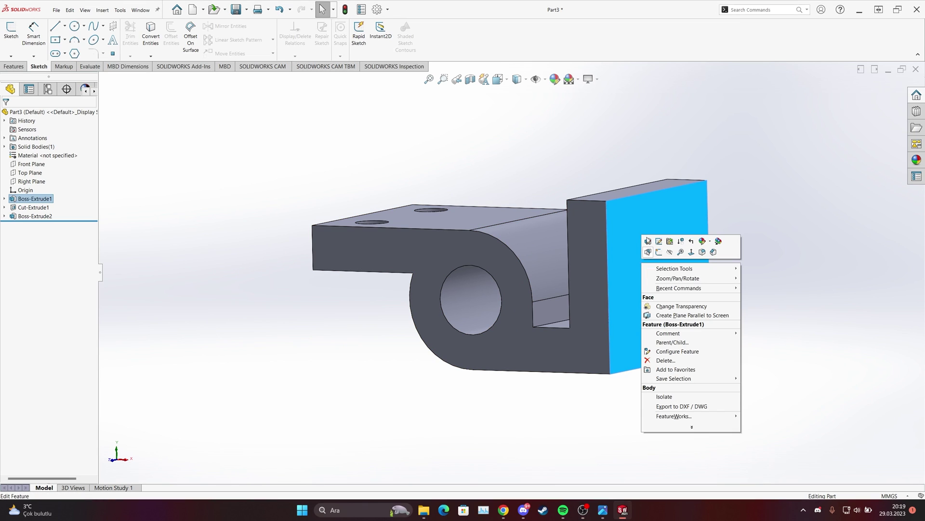
right_click(644, 265)
click(691, 251)
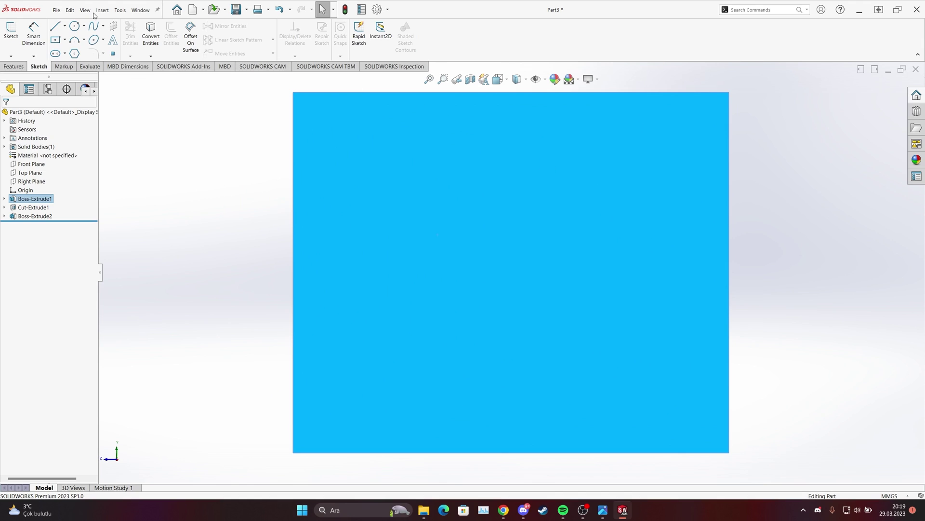
click(75, 26)
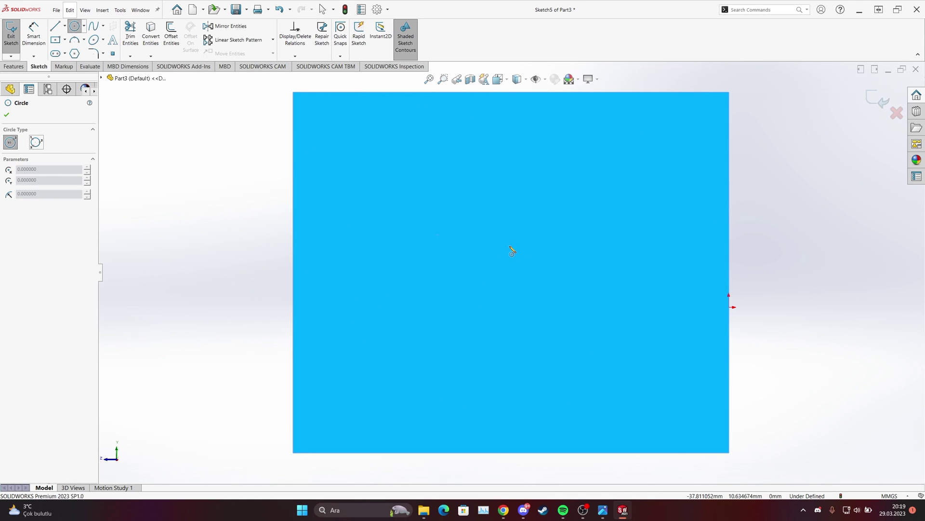
click(509, 245)
click(499, 182)
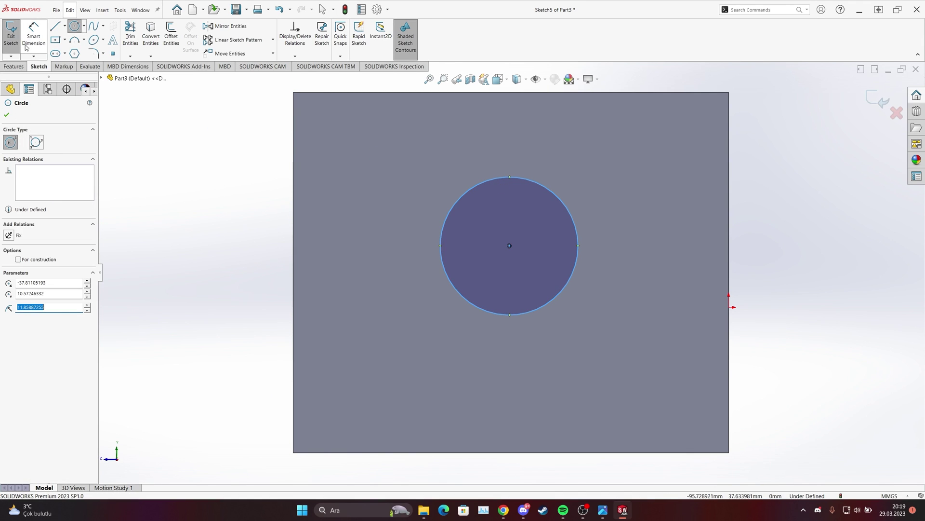
key(Escape)
Step: Check the plate's hole size in the reference drawing and dimension the circle's diameter to 25 mm
click(603, 509)
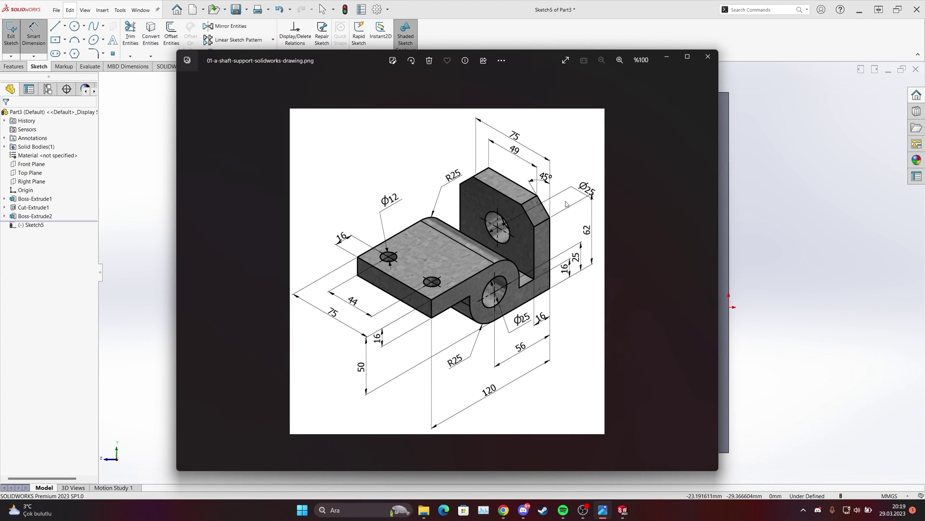
click(603, 510)
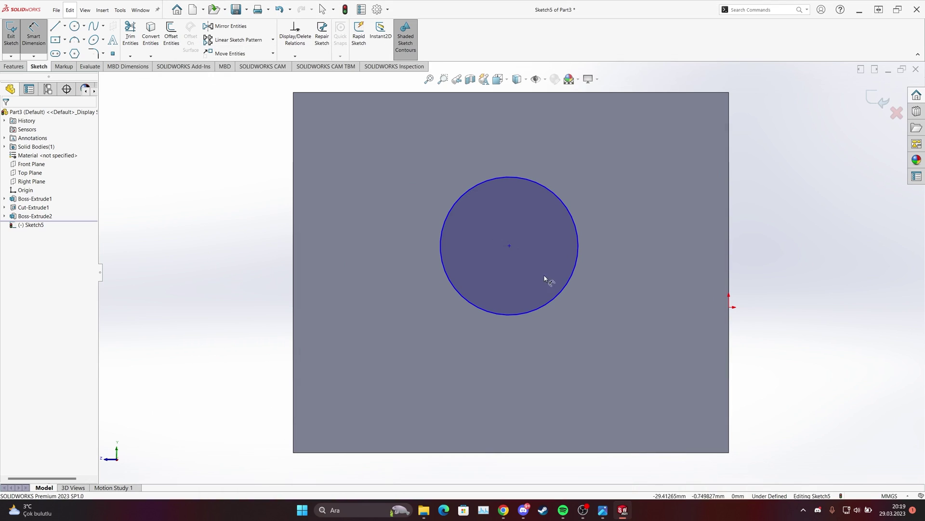
click(552, 191)
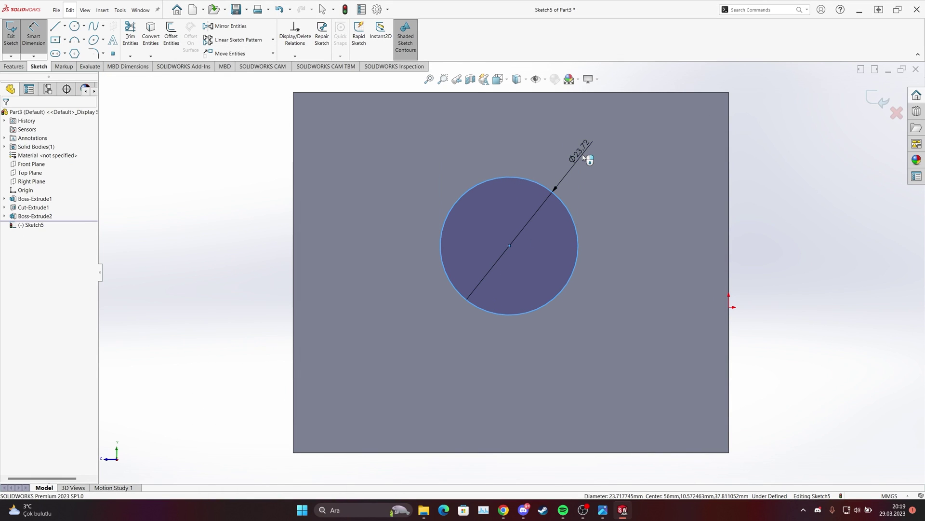
click(584, 155)
key(Return)
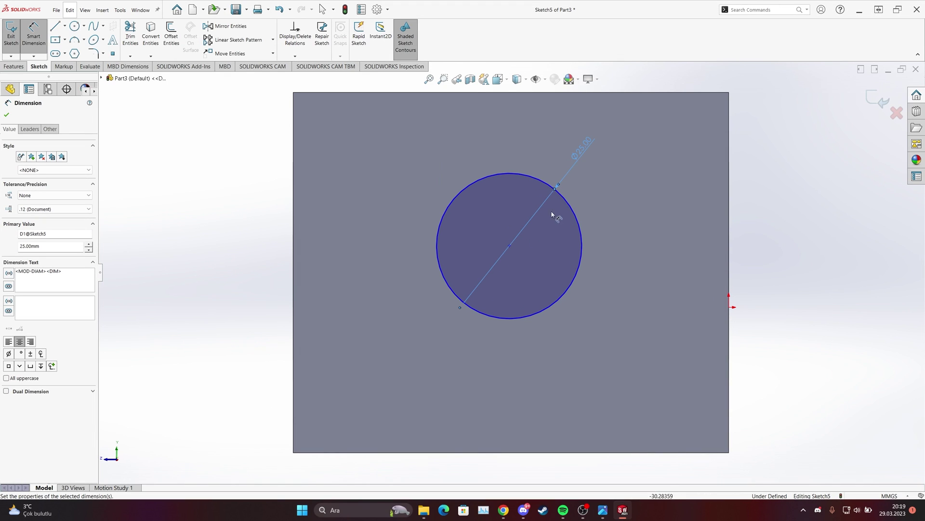
Step: Check the plate width in the reference drawing and dimension the circle's centre to 75/2 mm from the plate's vertical side edge
click(603, 510)
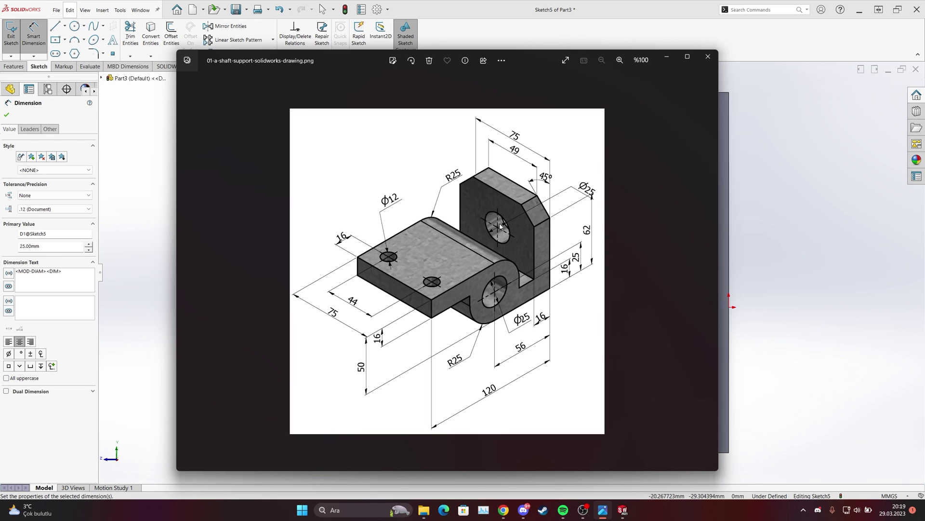
click(604, 510)
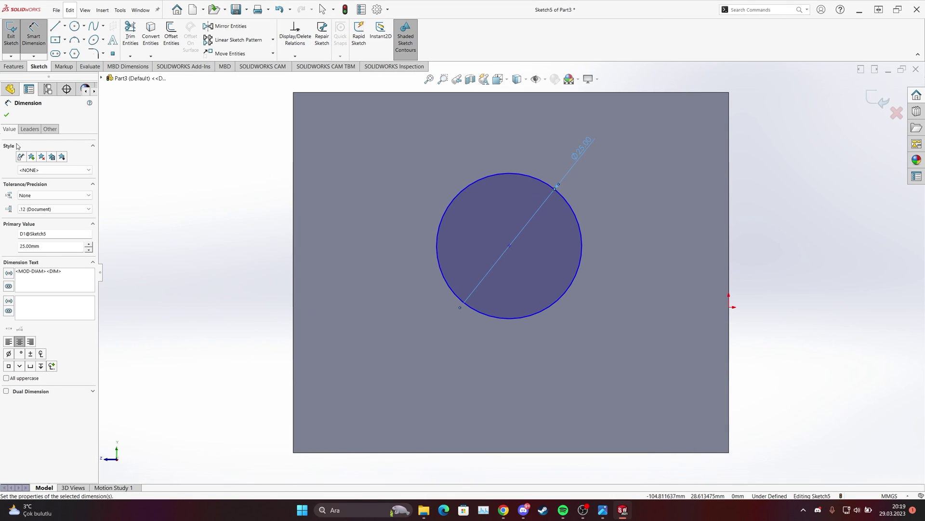
click(455, 203)
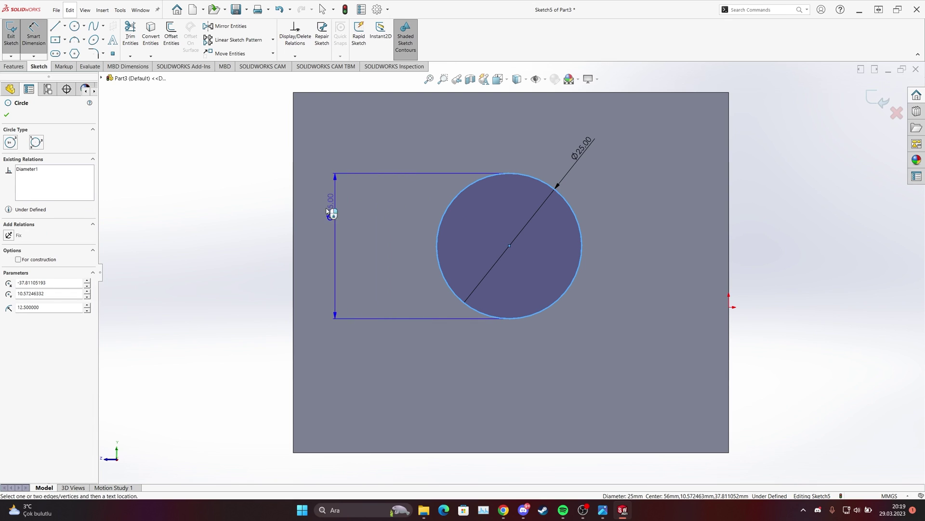
click(294, 220)
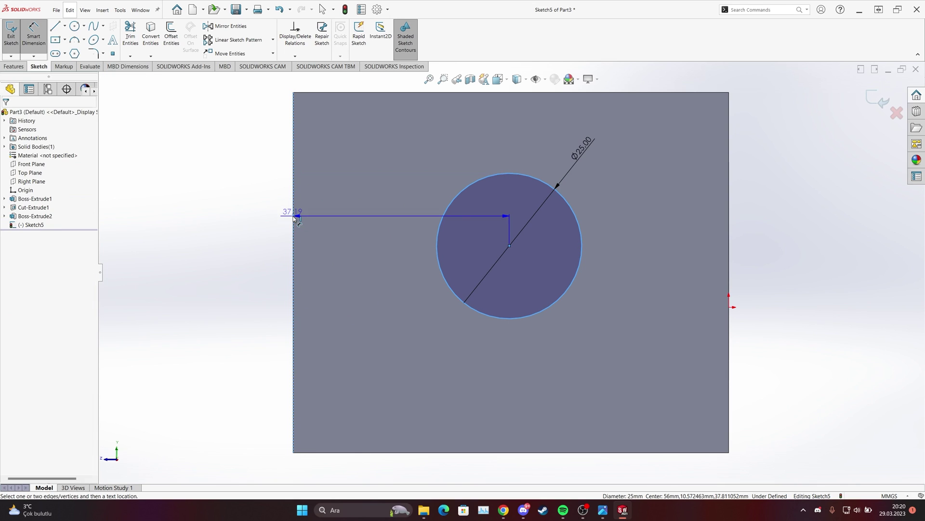
click(350, 176)
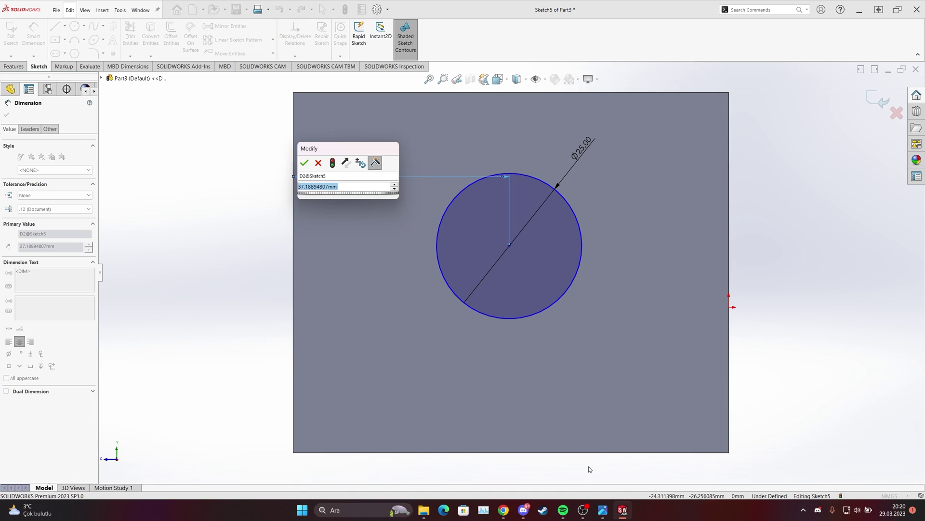
click(603, 510)
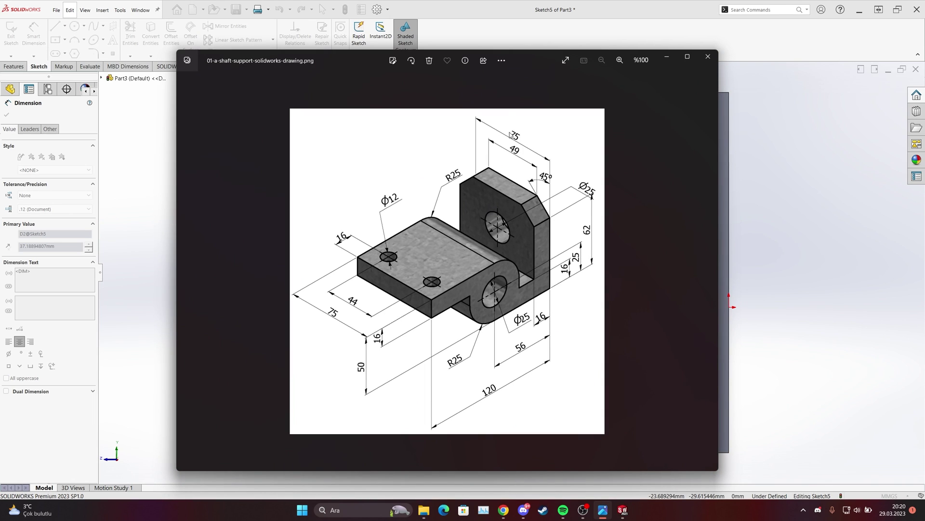
click(609, 510)
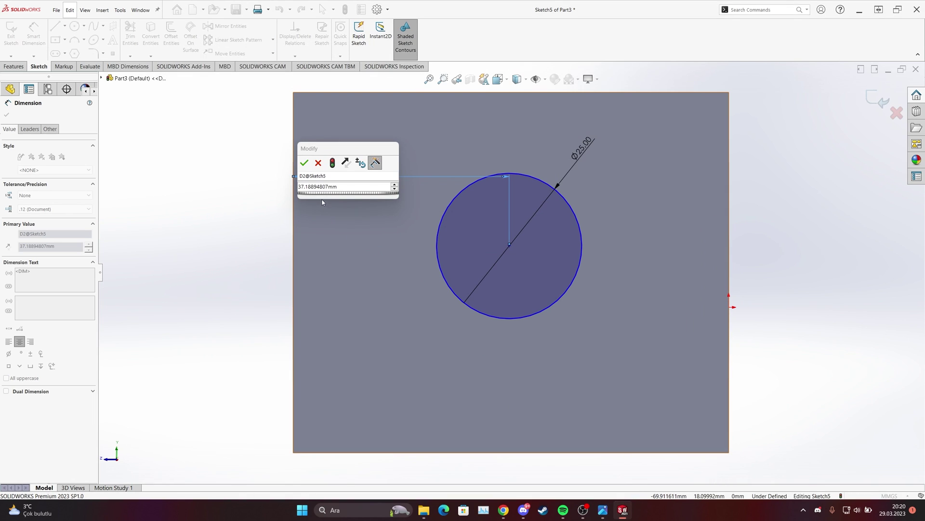
double_click(353, 186)
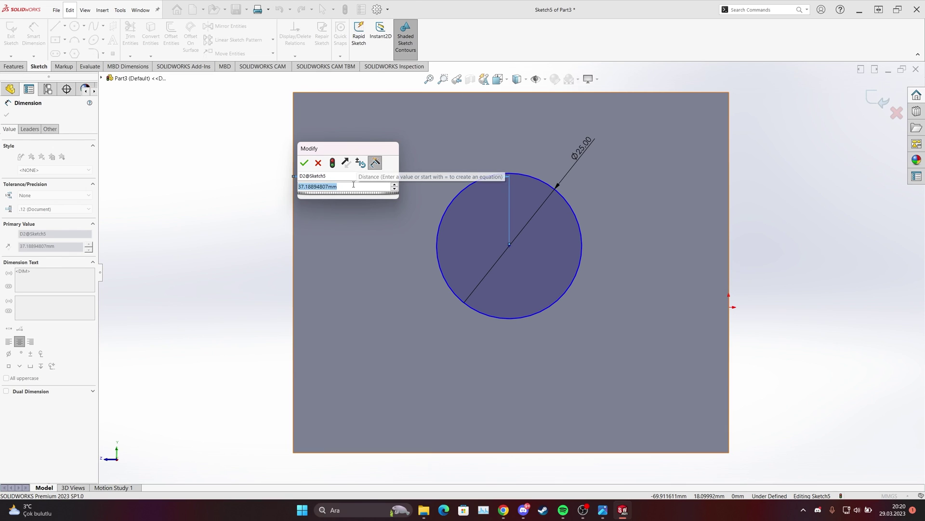
text(75/2)
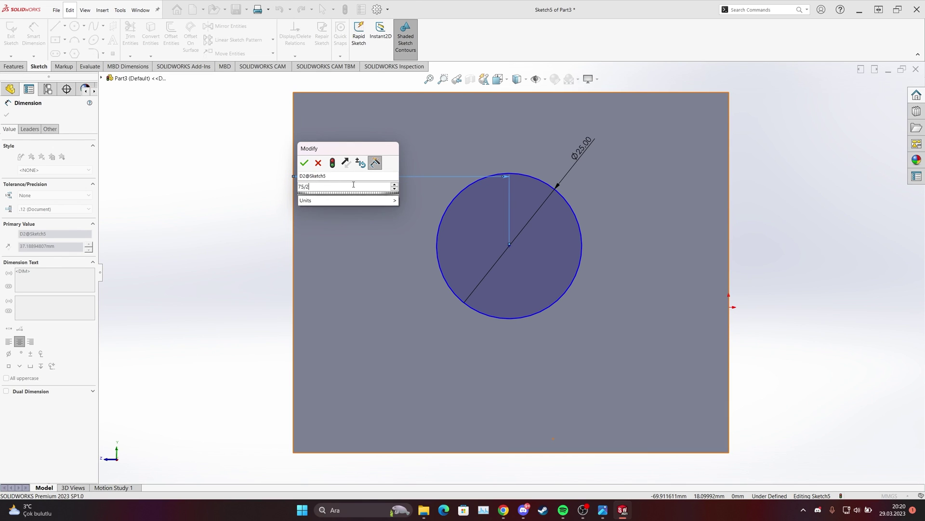
key(Return)
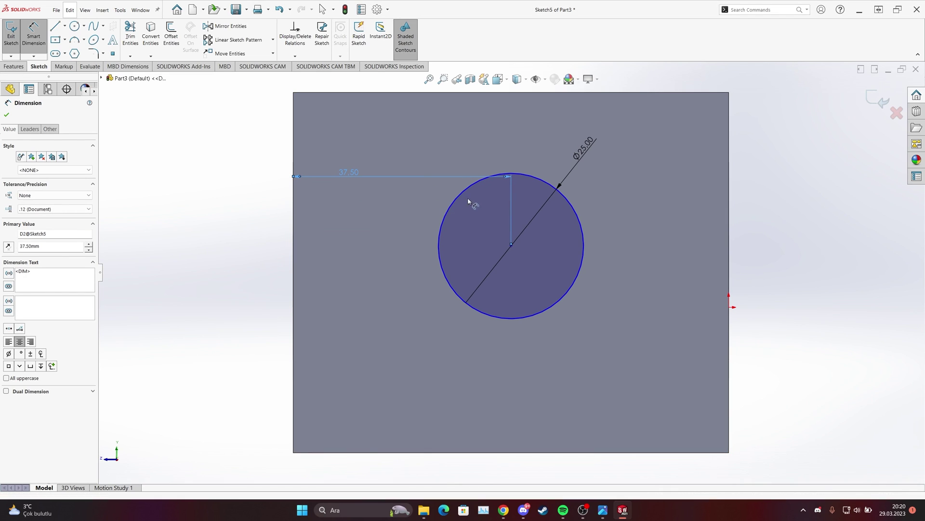
click(7, 116)
Step: Check the plate height in the reference drawing and dimension the circle's centre 62/2 mm from the plate's upper edge
click(602, 512)
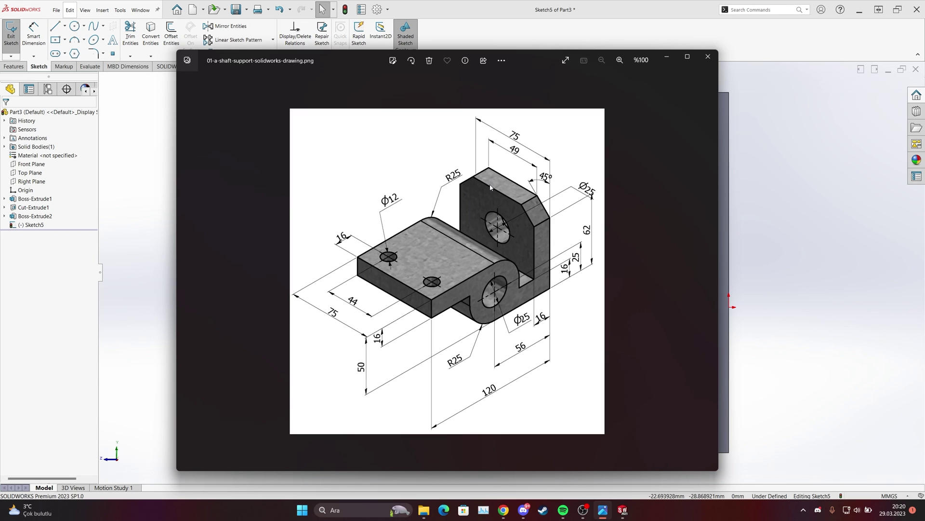
click(602, 510)
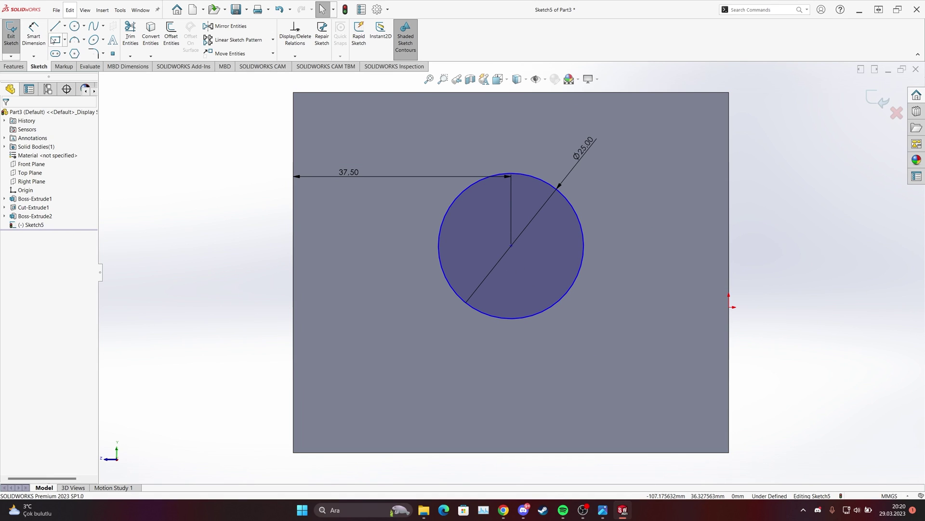
click(33, 34)
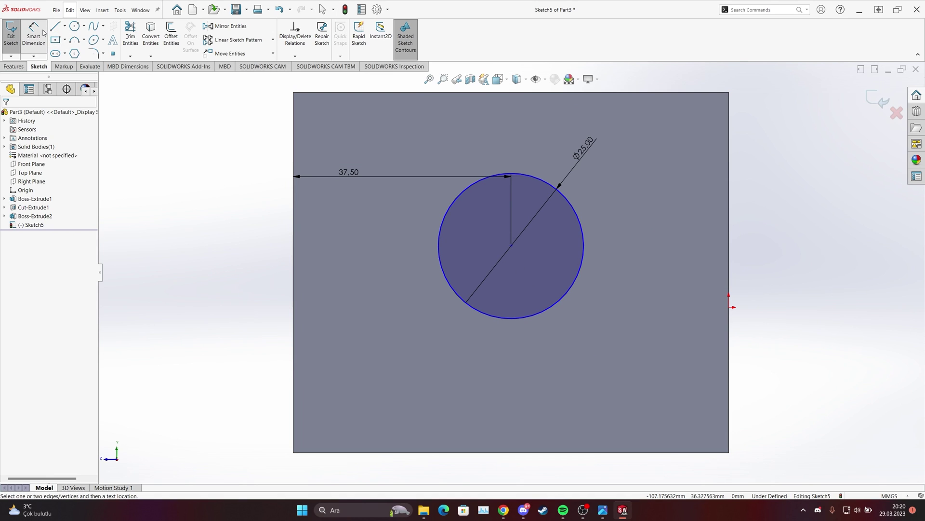
click(517, 174)
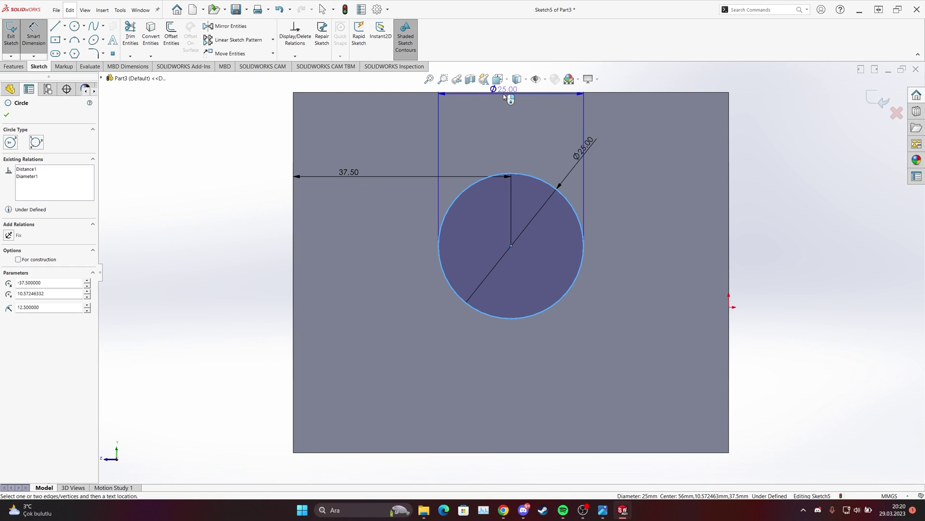
click(507, 92)
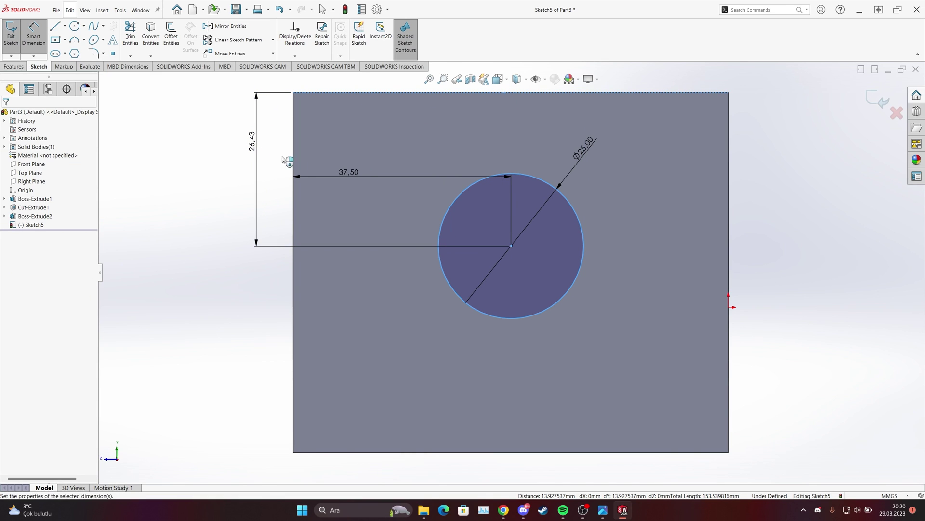
click(282, 159)
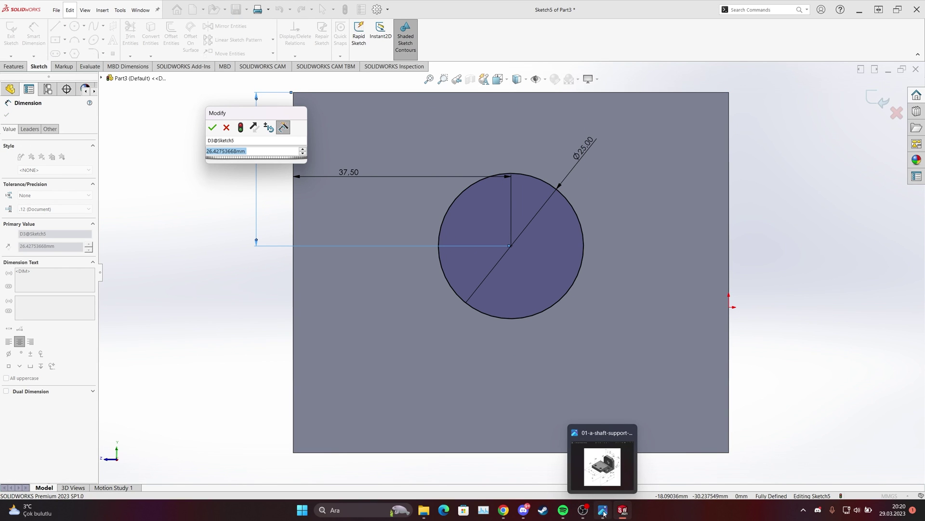
click(603, 511)
click(603, 511)
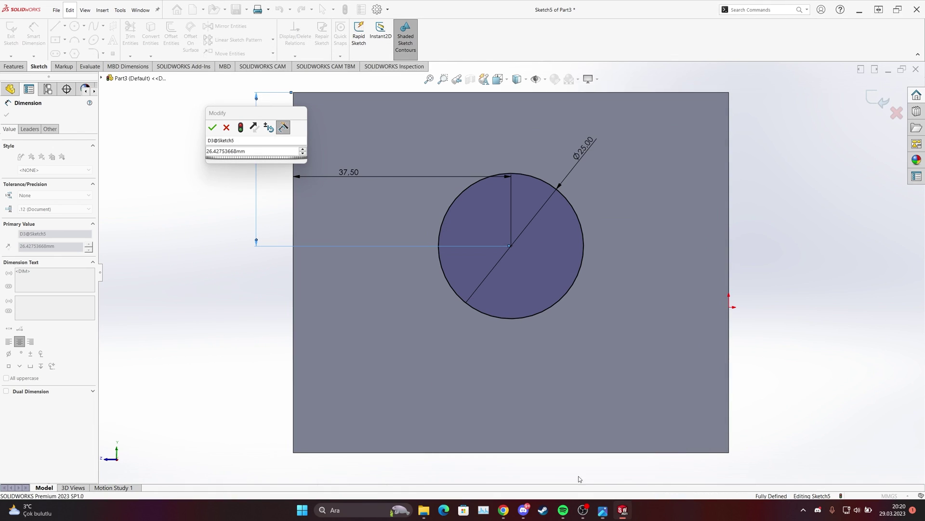
click(258, 151)
text(31)
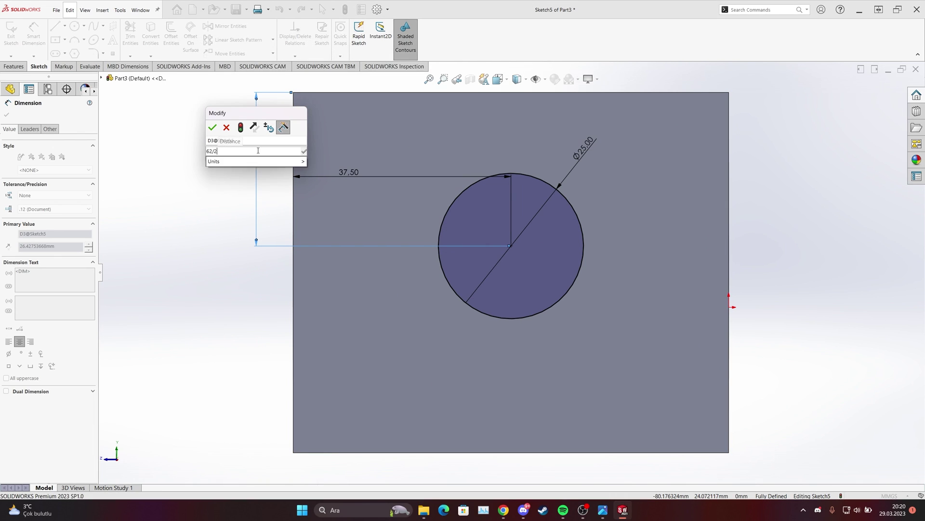
key(Return)
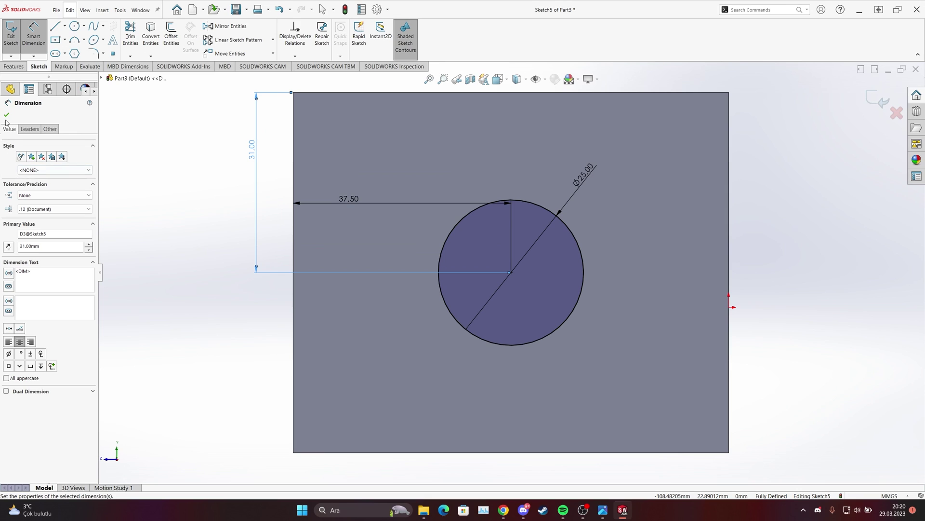
click(7, 114)
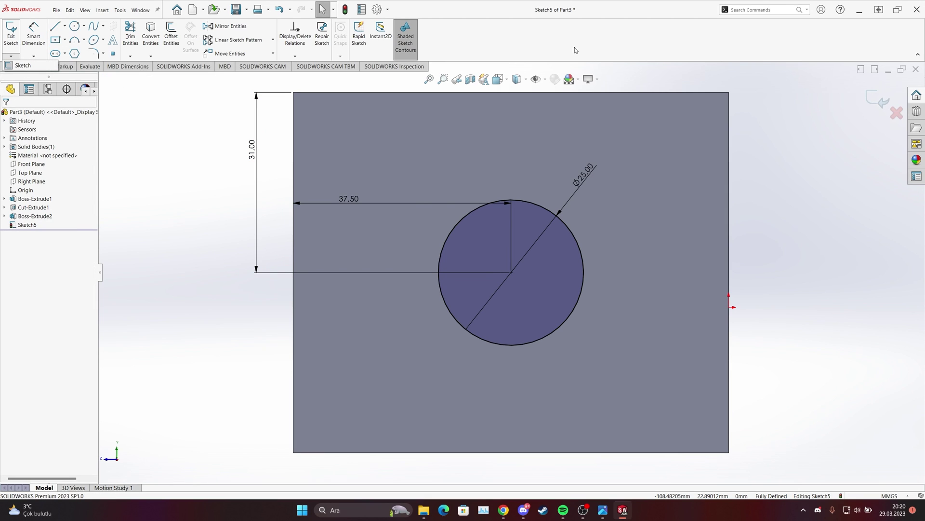
click(14, 66)
click(124, 48)
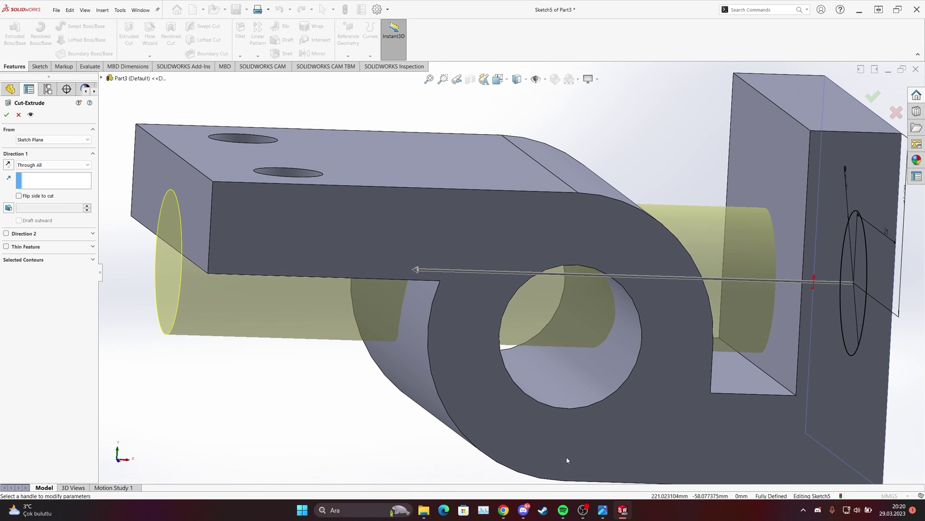
click(603, 510)
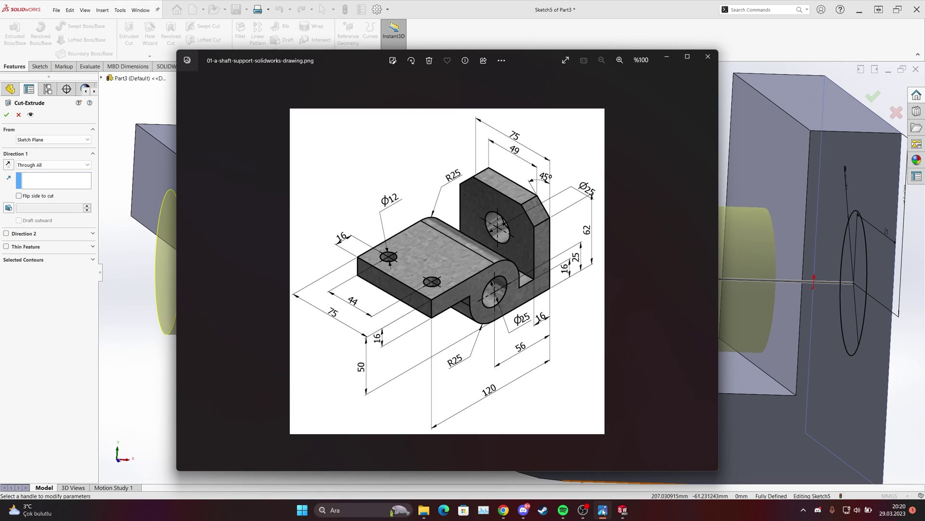
click(603, 510)
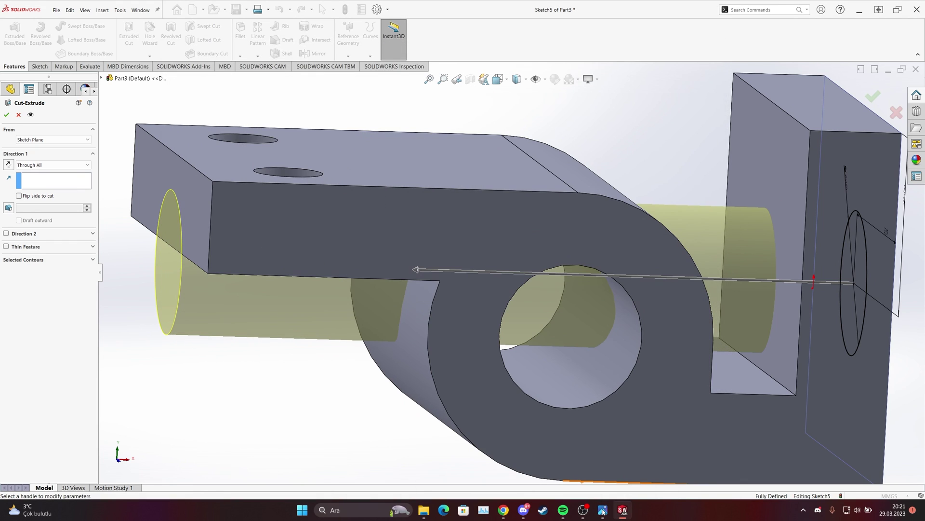
click(603, 510)
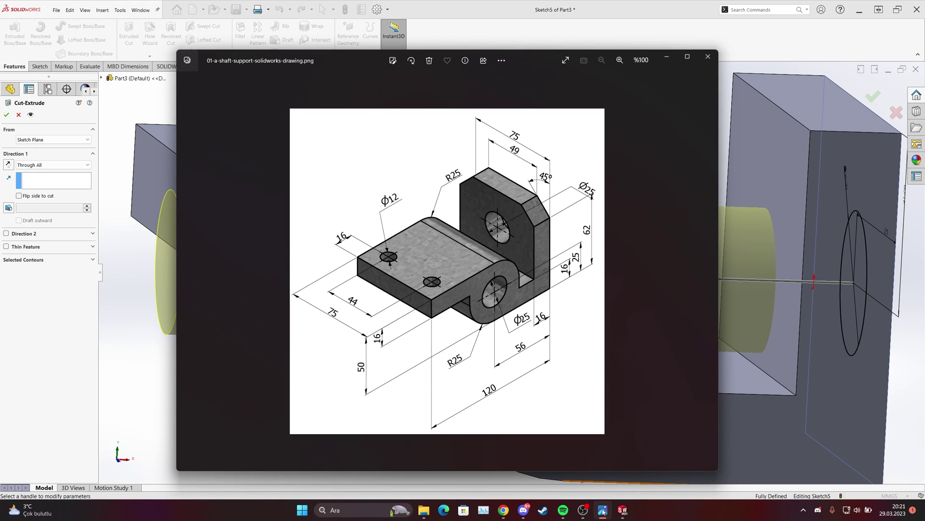
click(603, 510)
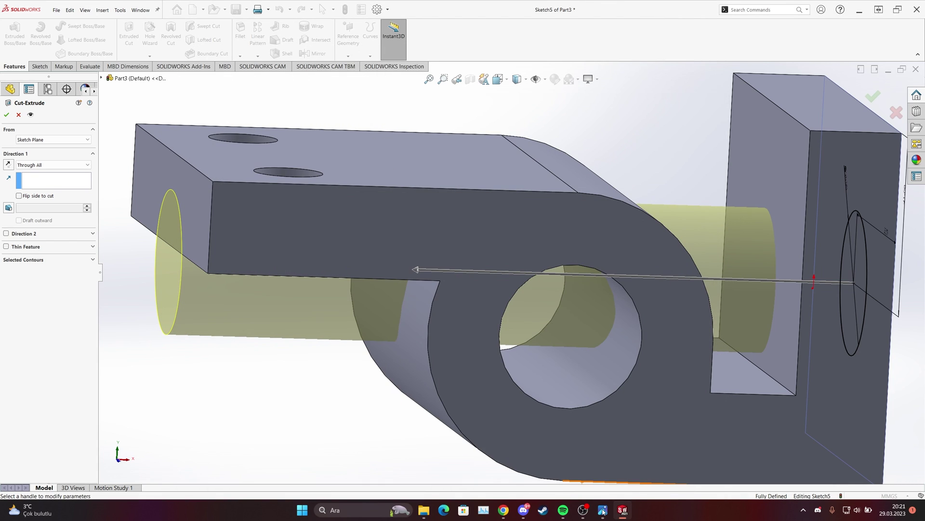
click(18, 115)
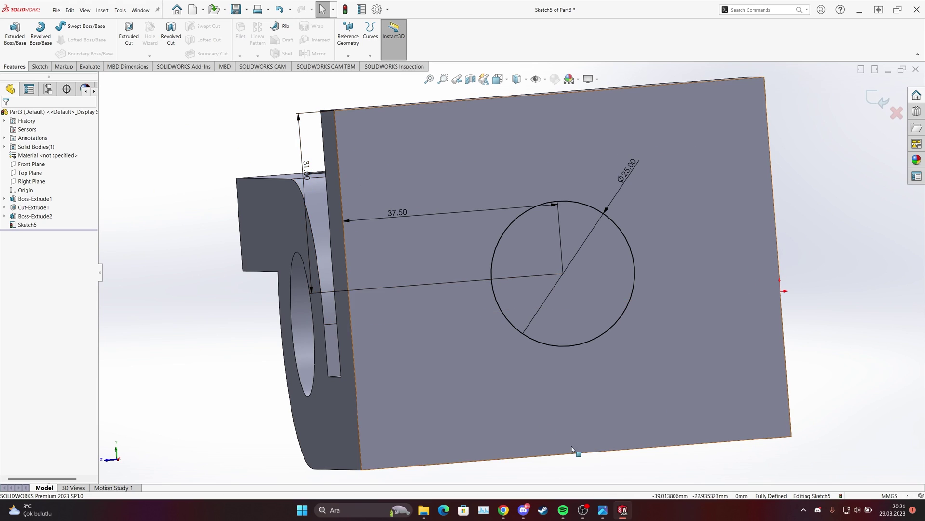
Step: Check the hole's location in the reference drawing and delete the vertical dimension between the circle's centre and the plate's upper edge
click(603, 510)
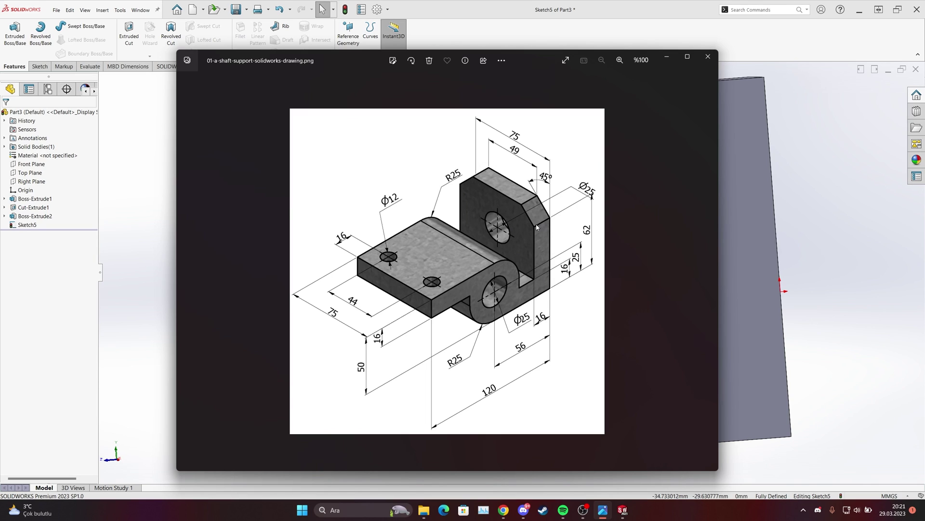
click(602, 510)
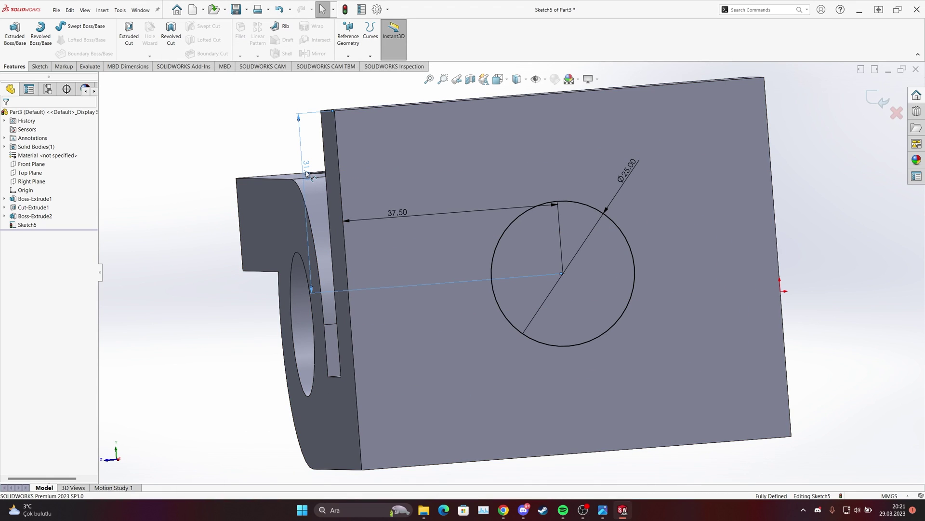
key(Escape)
Step: Add a tangent relation between the 25 mm circle and the upper edge of the upright plate
right_click(523, 152)
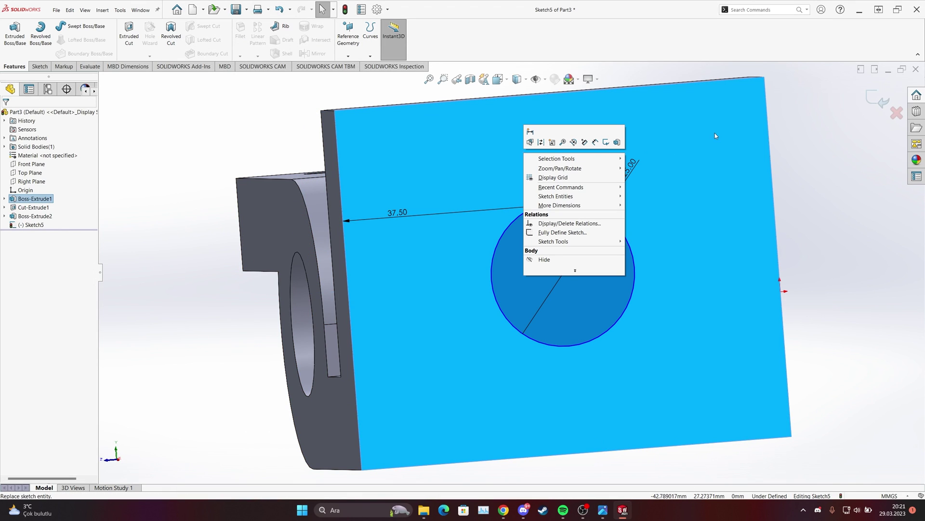
key(ctrl+8)
scroll(600, 186, up, 3)
scroll(520, 227, down, 5)
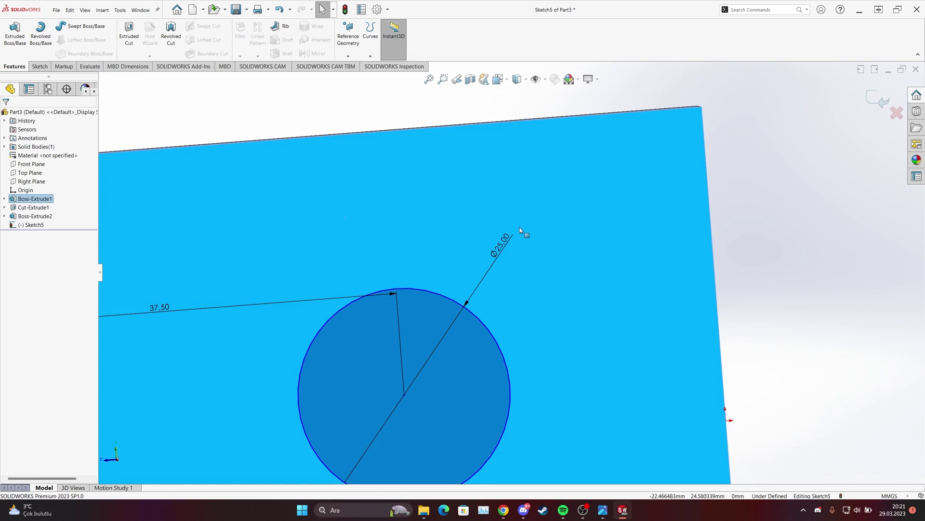
key(Escape)
click(424, 291)
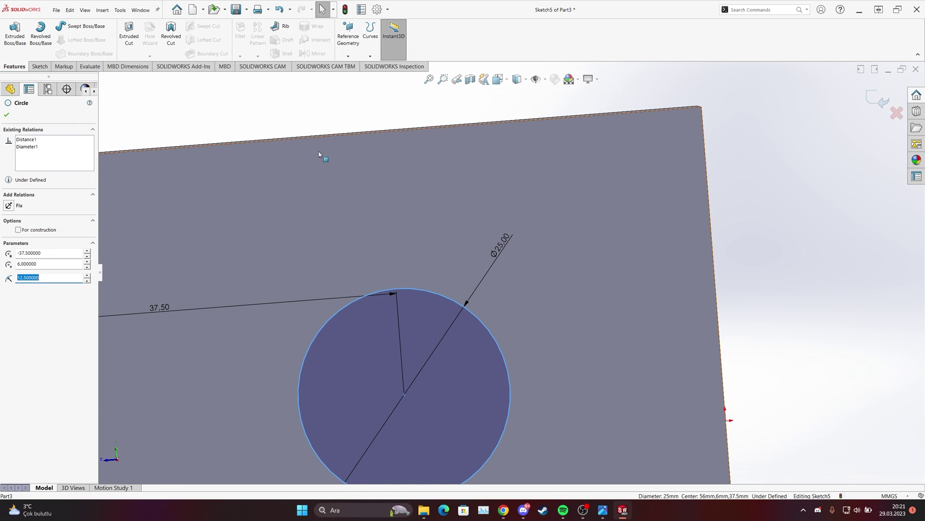
ctrl+click(348, 135)
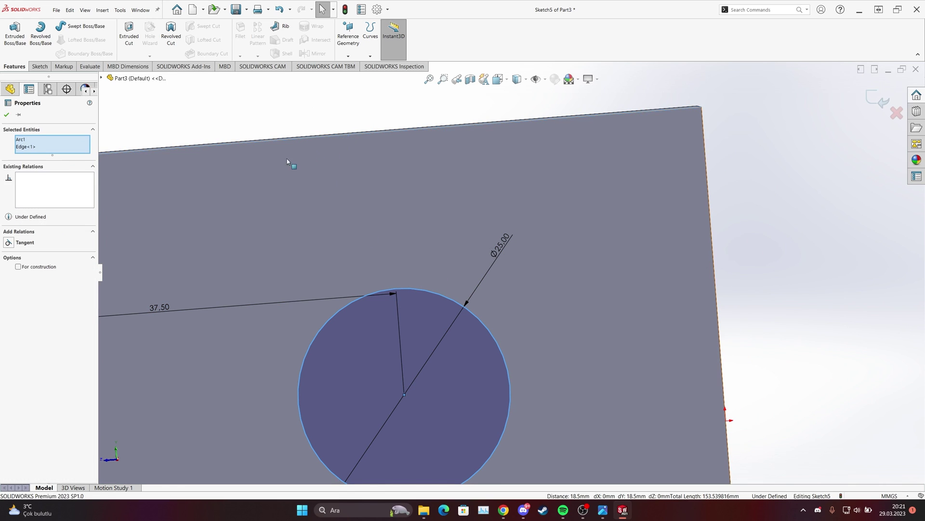
click(26, 244)
scroll(536, 328, down, 3)
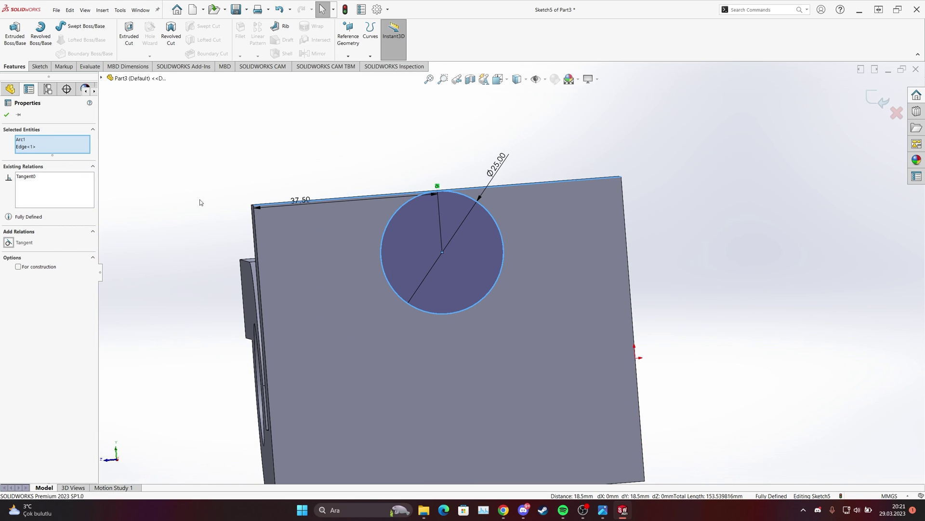
click(7, 115)
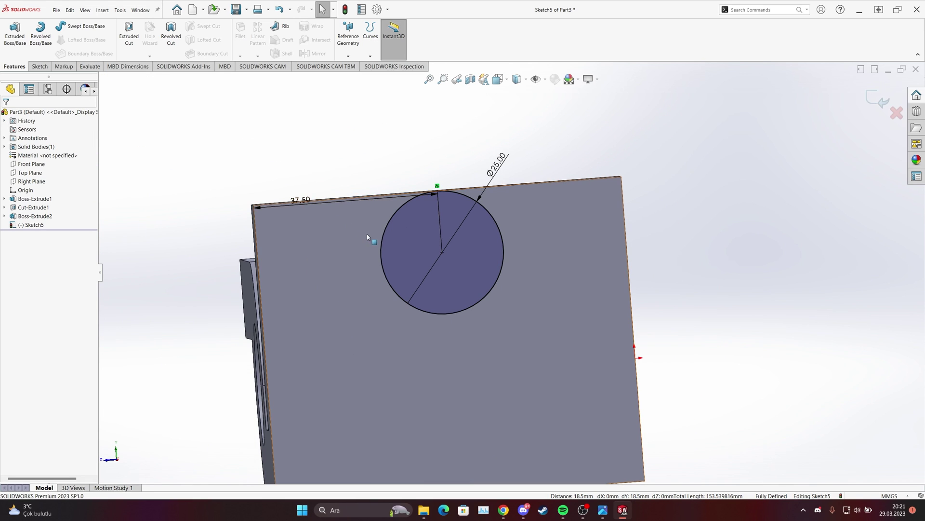
Step: Close the hole sketch and check the upright plate's shape in the reference drawing
mouse_move(367, 234)
middle_down()
mouse_move(337, 236)
mouse_move(371, 241)
middle_up()
scroll(371, 241, down, 3)
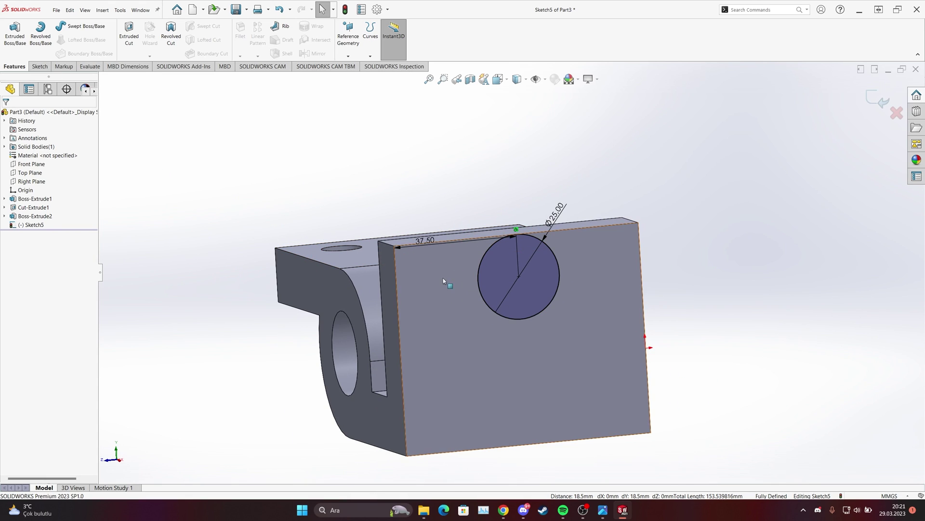
click(870, 99)
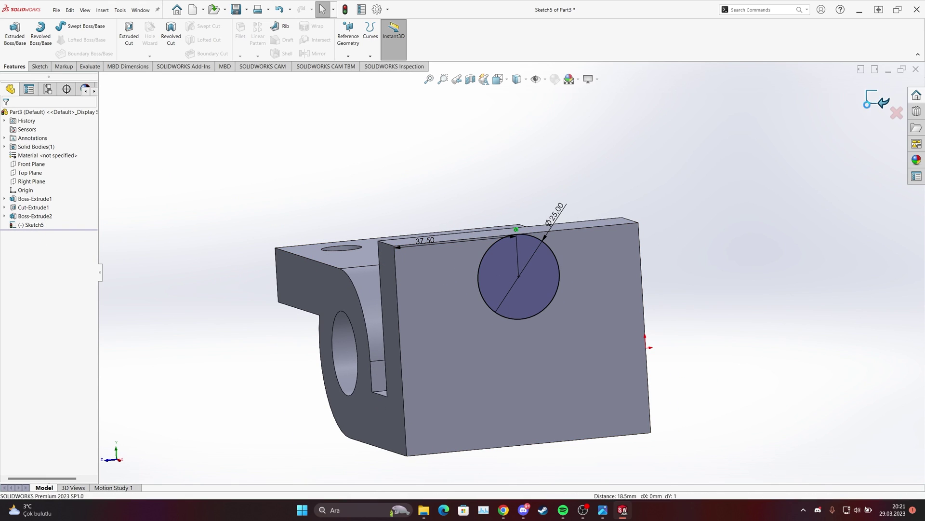
click(26, 225)
mouse_move(482, 270)
middle_down()
mouse_move(592, 261)
mouse_move(598, 289)
middle_up()
scroll(598, 289, up, 3)
click(604, 513)
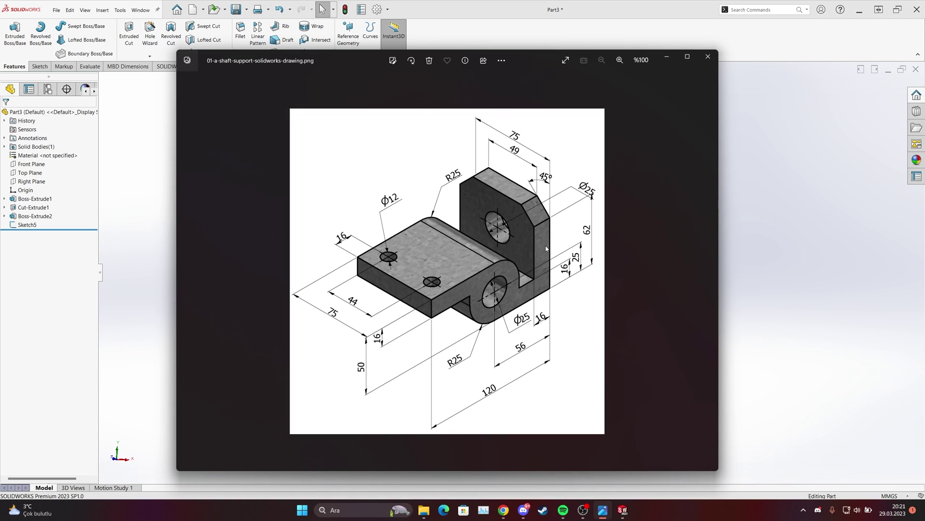
click(603, 511)
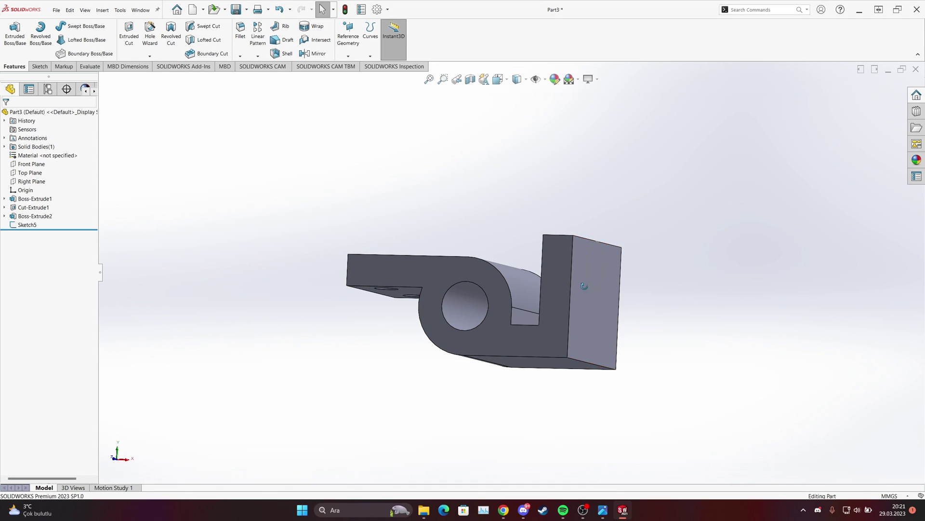
Step: Start a sketch on the upright plate's outer face and draw a 75 mm line along its full upper edge
middle_drag(482, 308, 514, 318)
click(560, 280)
right_click(558, 279)
click(608, 268)
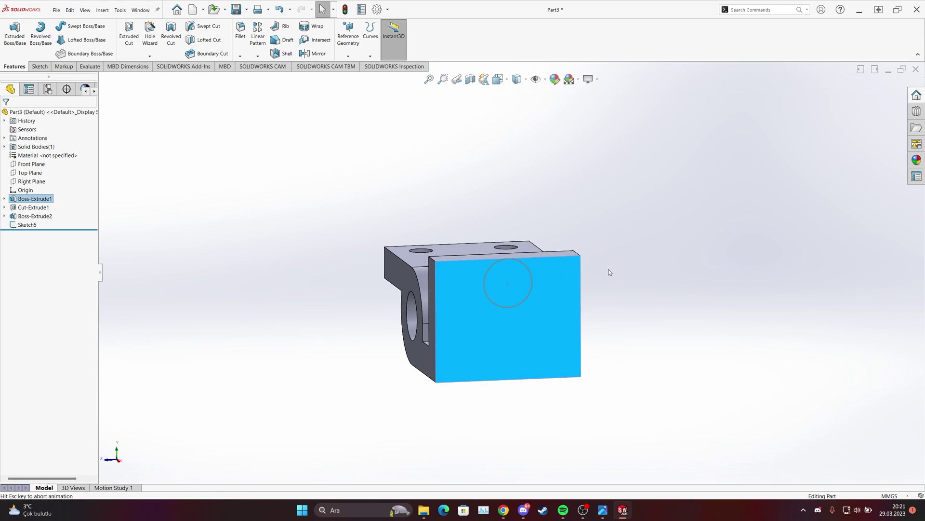
scroll(487, 241, up, 2)
scroll(497, 125, down, 3)
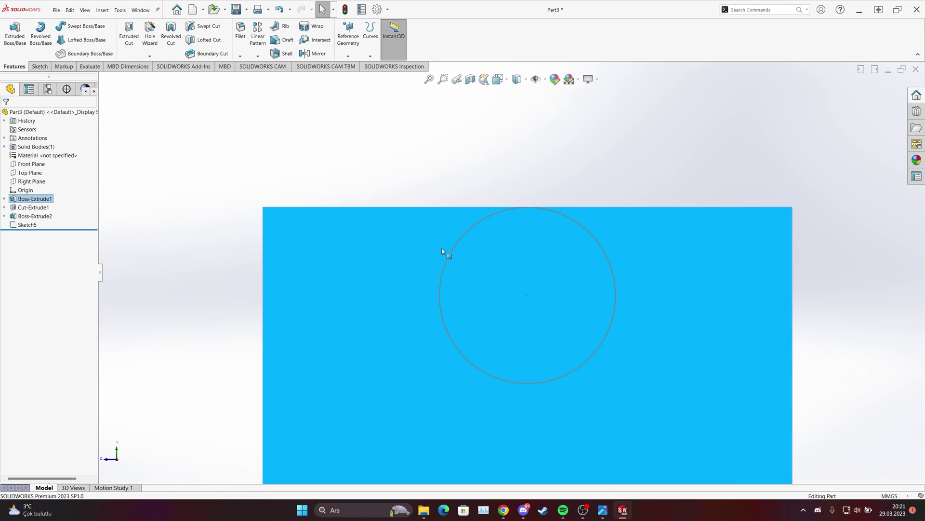
click(39, 67)
click(55, 26)
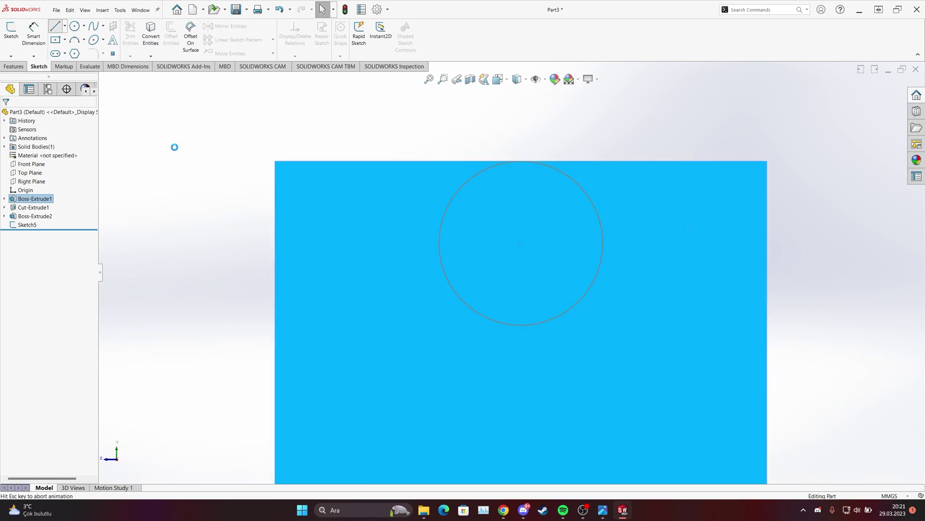
scroll(384, 160, down, 3)
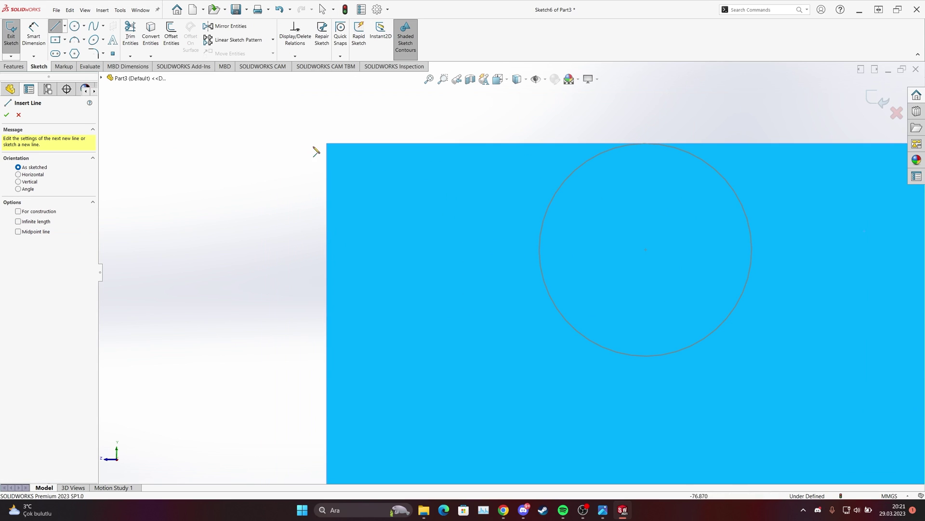
click(327, 144)
scroll(511, 270, up, 2)
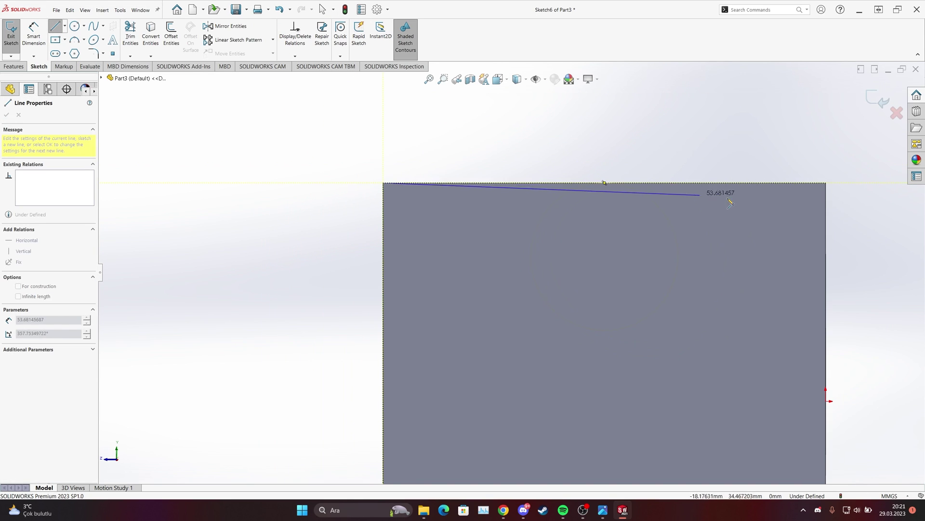
click(826, 183)
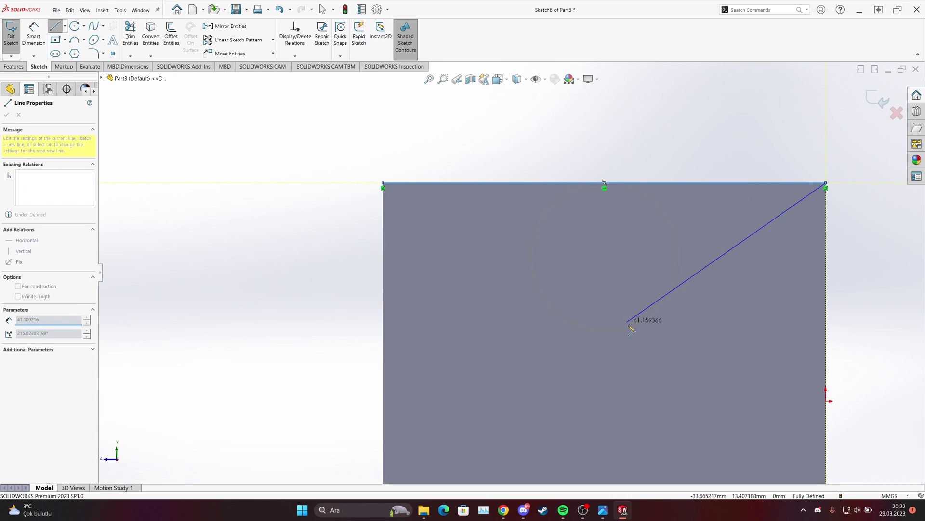
Step: Check the chamfered top in the reference drawing and draw two slanted lines and a horizontal line closing a trapezoid above the plate's upper edge
click(603, 514)
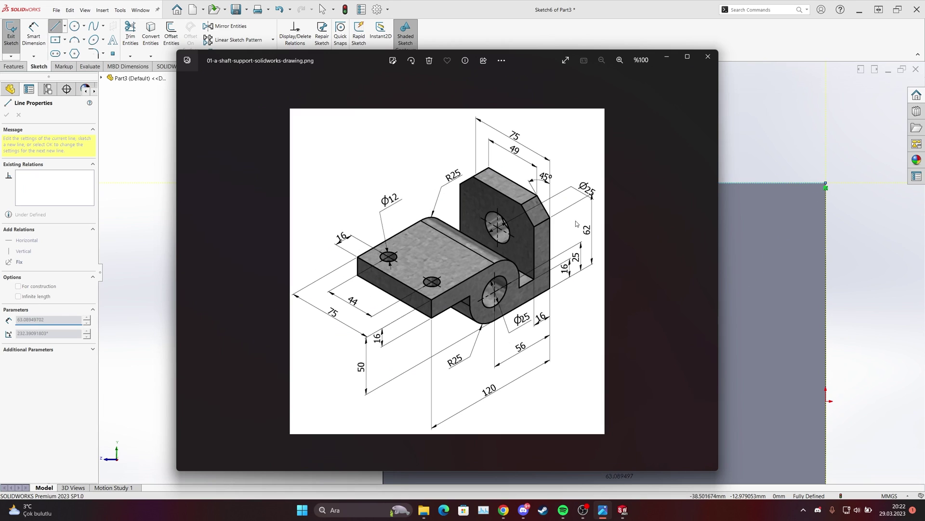
click(603, 510)
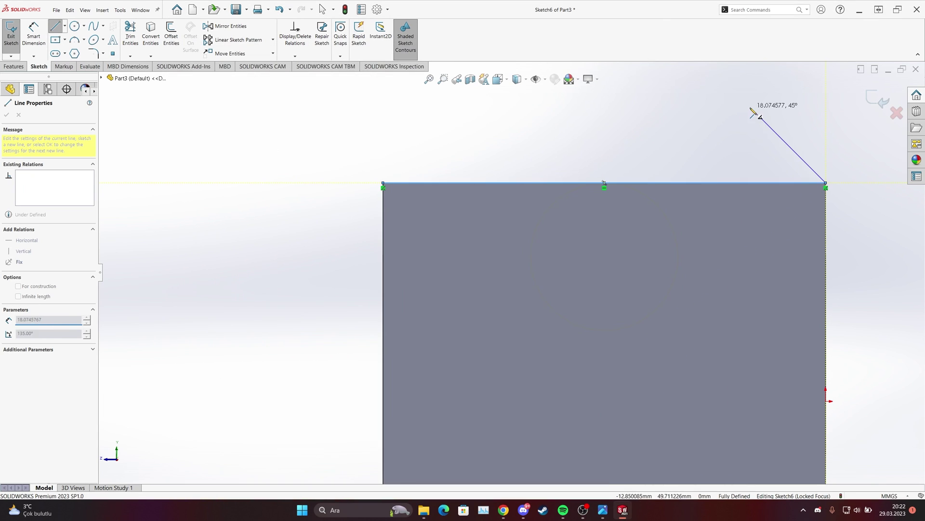
click(781, 121)
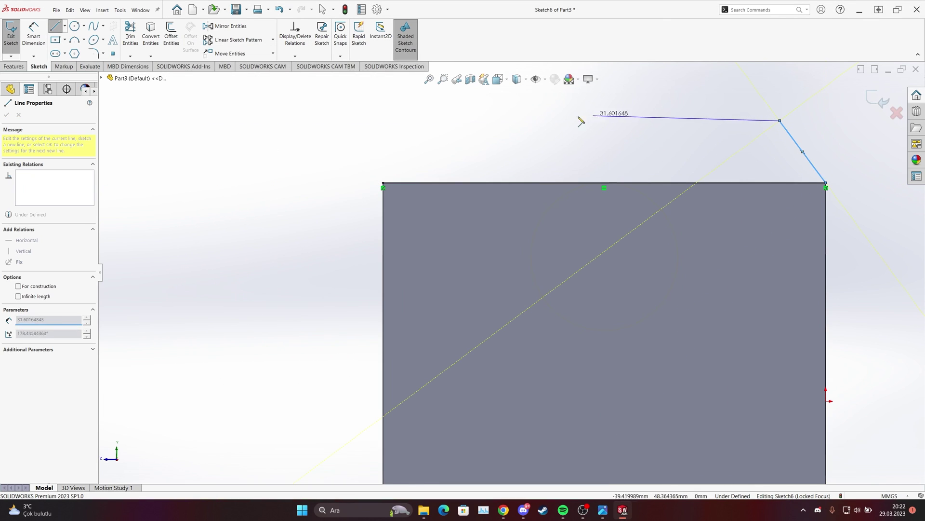
click(440, 121)
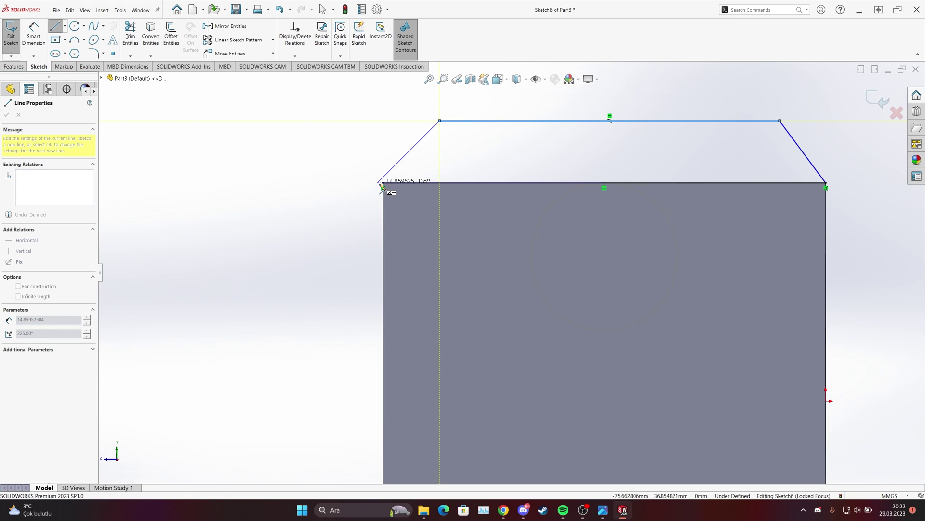
click(383, 183)
key(Escape)
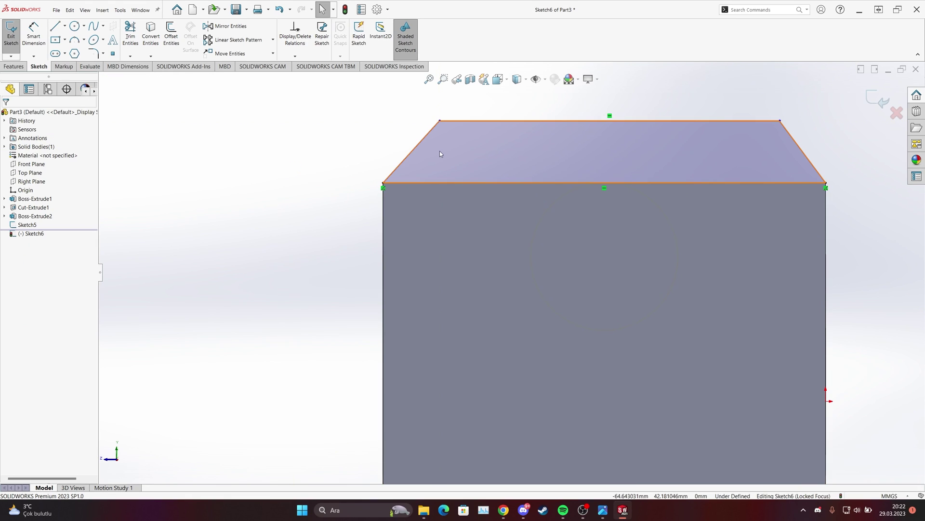
Step: Dimension the angle between the trapezoid's left slanted side and its base as 45°, checking the value in the reference drawing
click(34, 33)
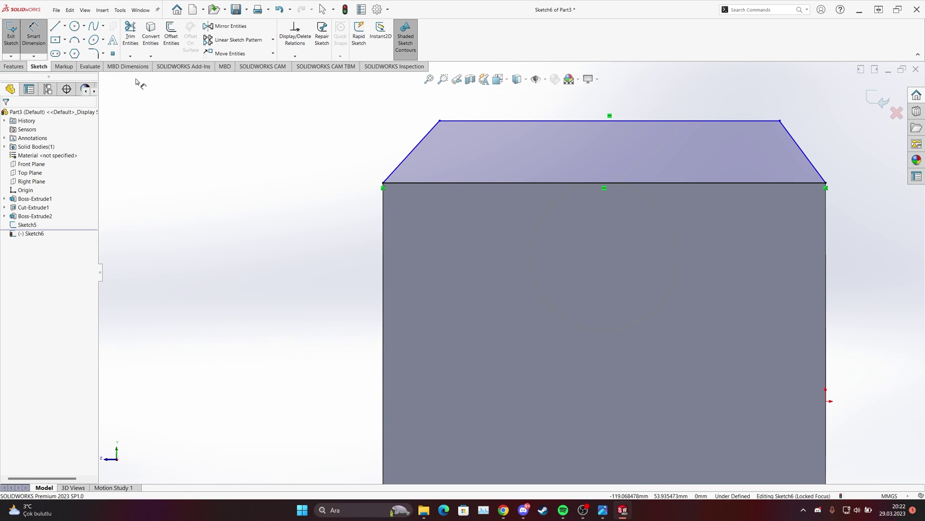
click(412, 150)
click(437, 183)
click(455, 168)
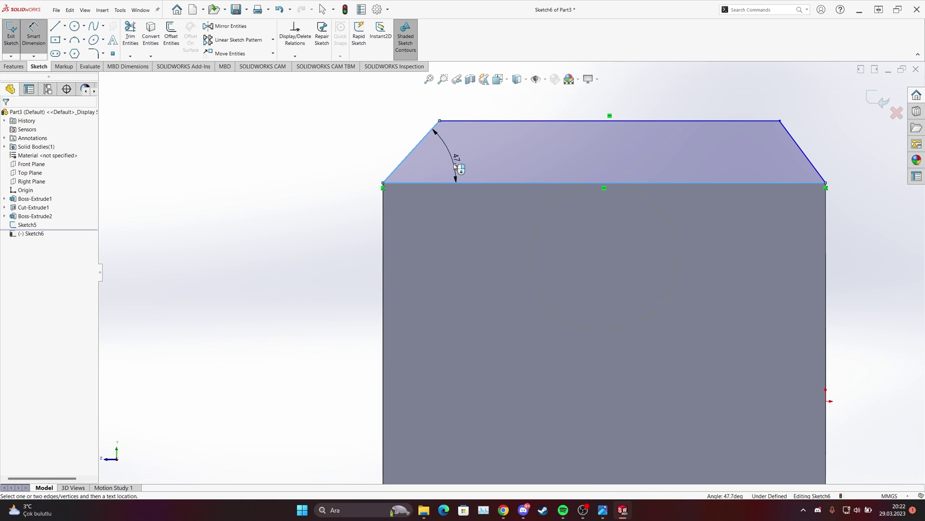
click(603, 509)
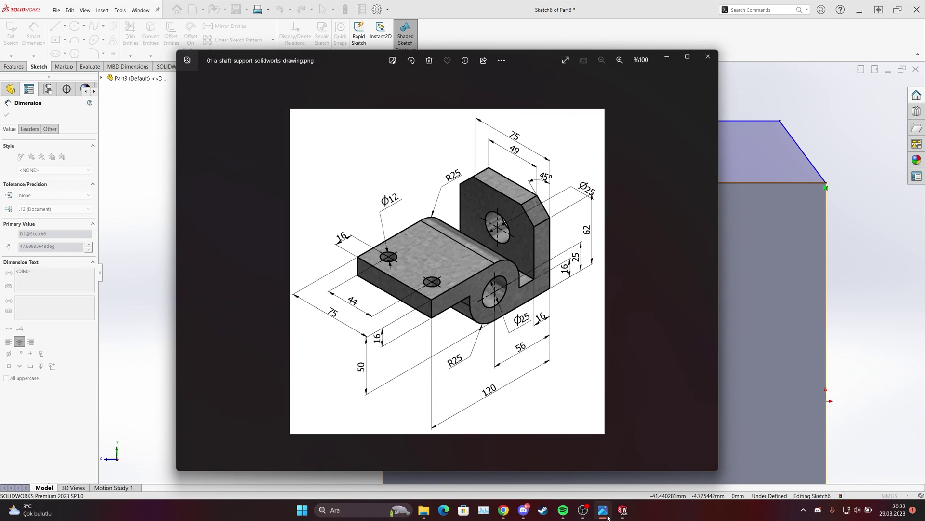
click(603, 509)
click(445, 175)
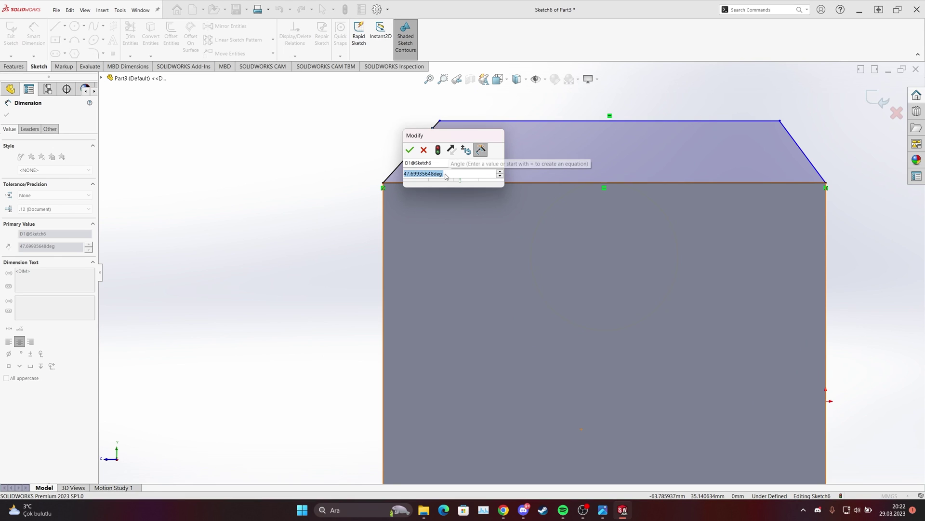
text(45)
key(Return)
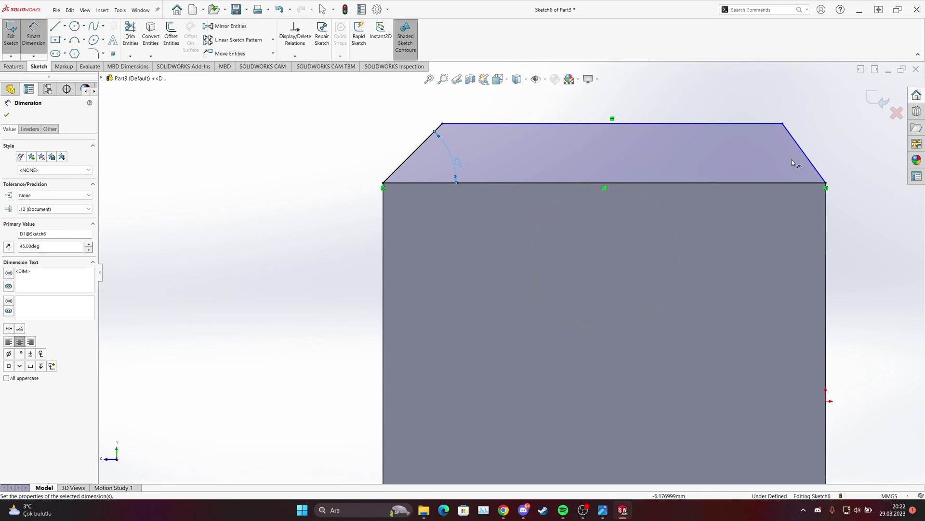
Step: Dimension the angle between the trapezoid's right slanted side and its base as 45°
click(794, 184)
click(794, 187)
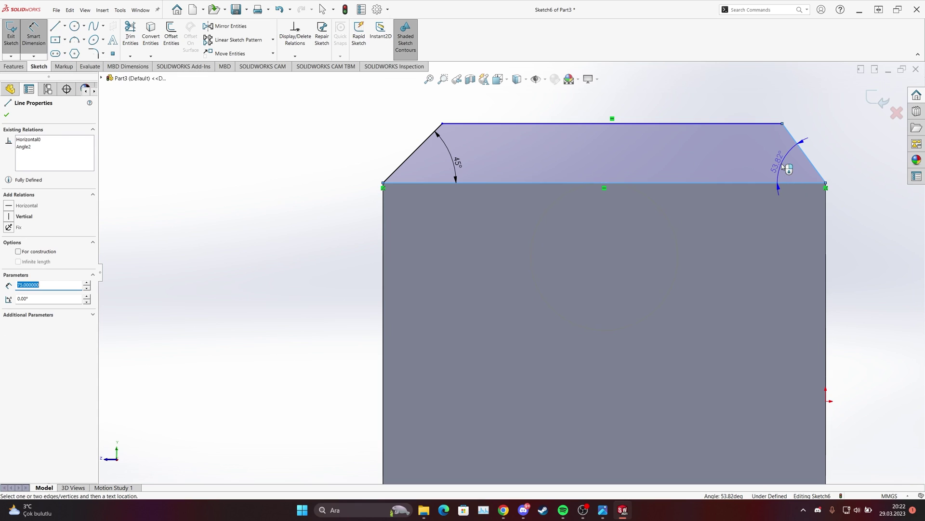
click(782, 166)
text(45)
key(Return)
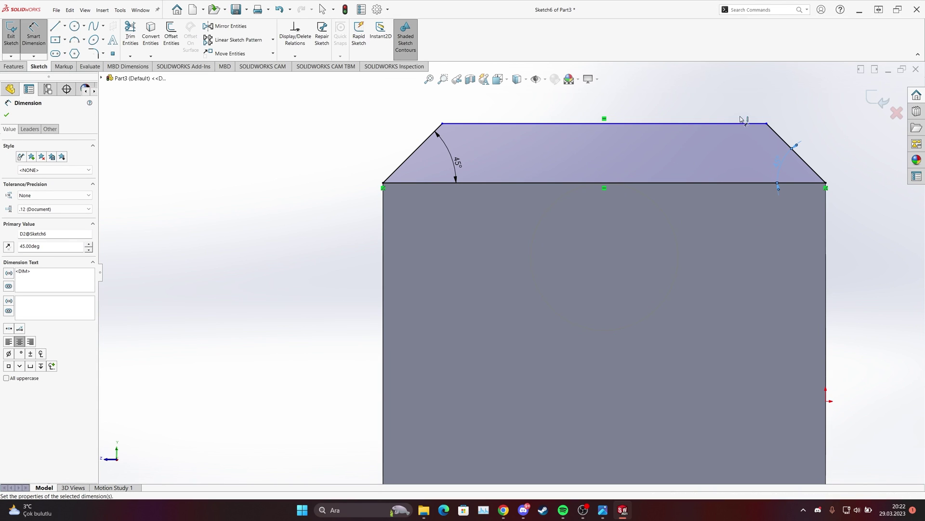
click(5, 114)
key(Escape)
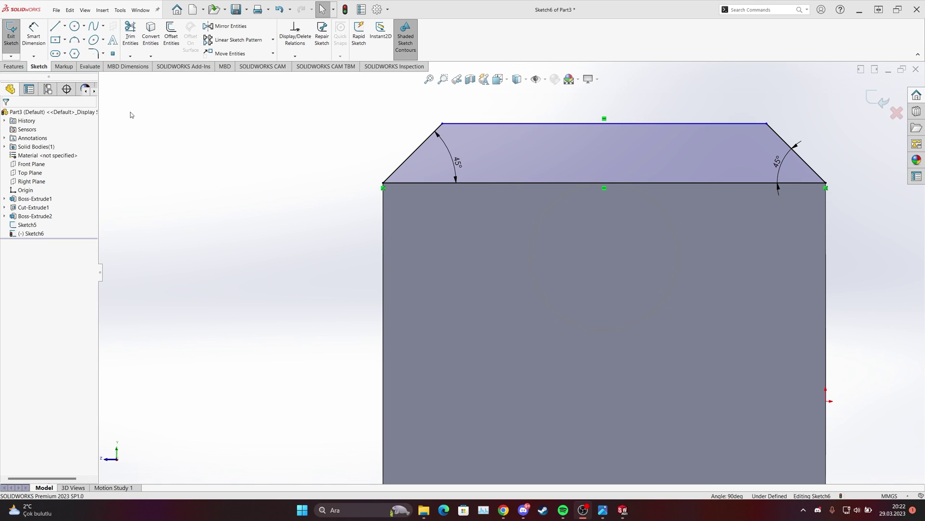
Step: Extrude the trapezoid 16 mm in the reversed direction across the plate's thickness, merged with the body
click(13, 66)
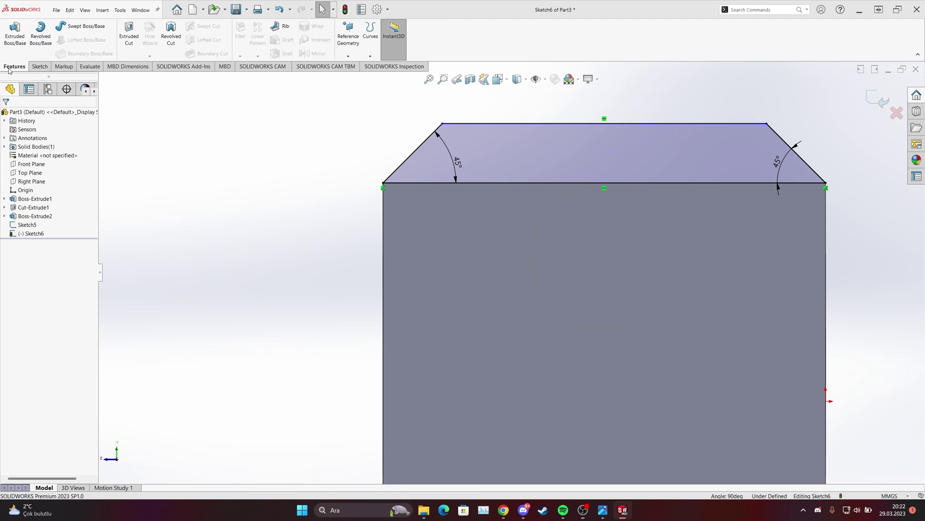
click(14, 36)
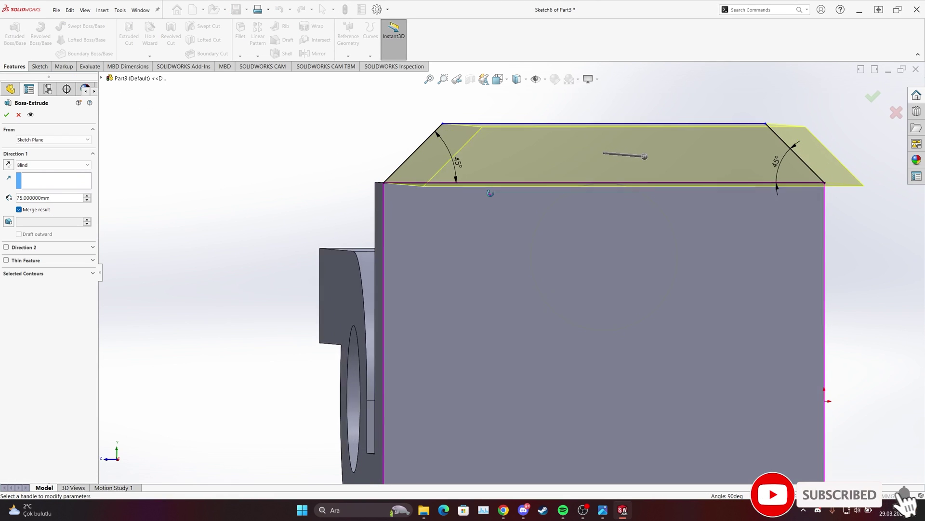
click(8, 164)
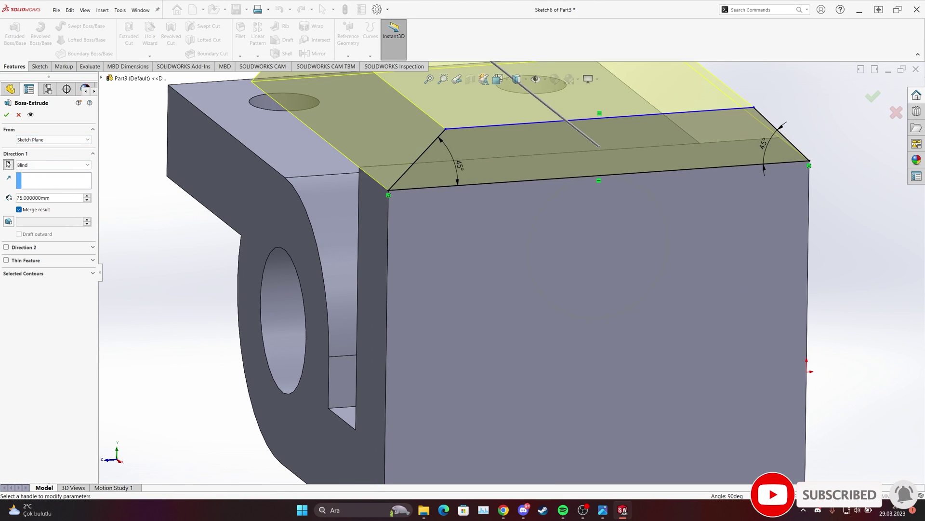
middle_drag(412, 220, 398, 221)
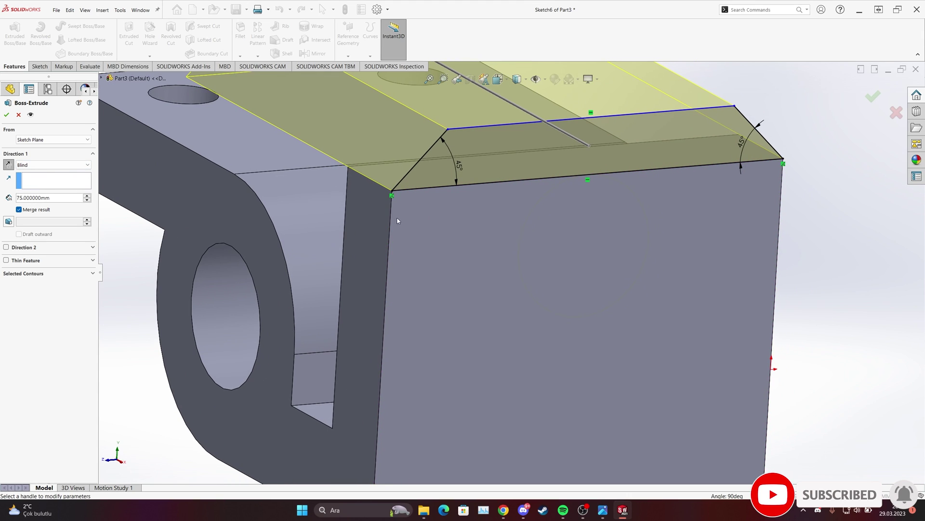
double_click(39, 199)
text(16)
key(Return)
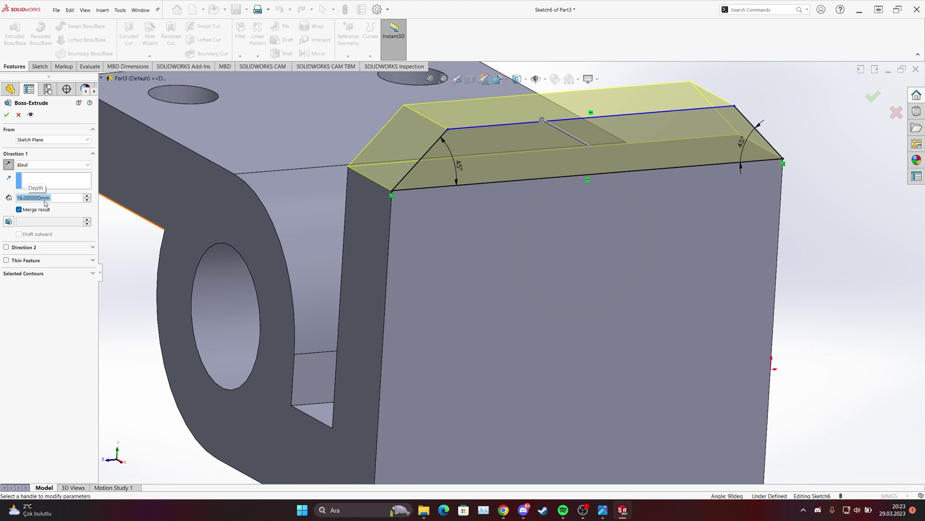
click(6, 114)
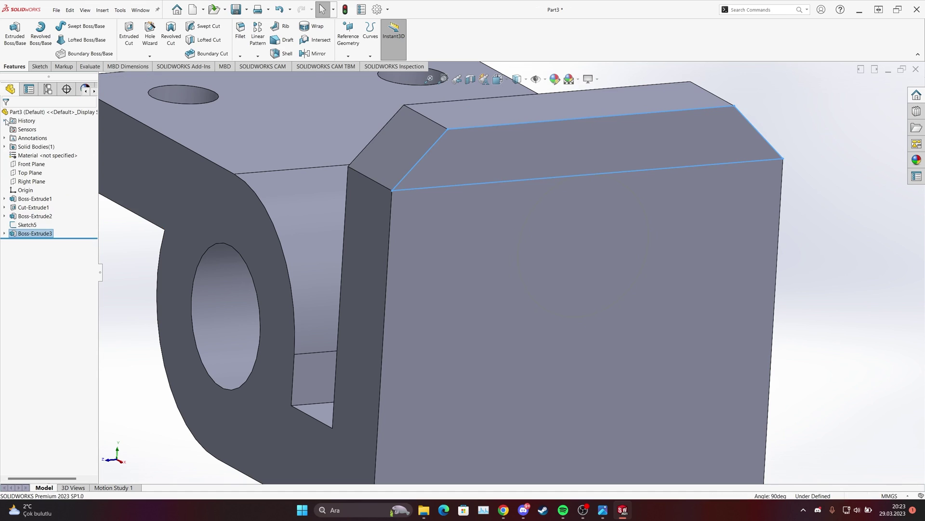
Step: Reopen the 25 mm circle sketch and cut it through the upright plate with a blind extruded cut 16 mm deep
middle_drag(435, 246, 414, 248)
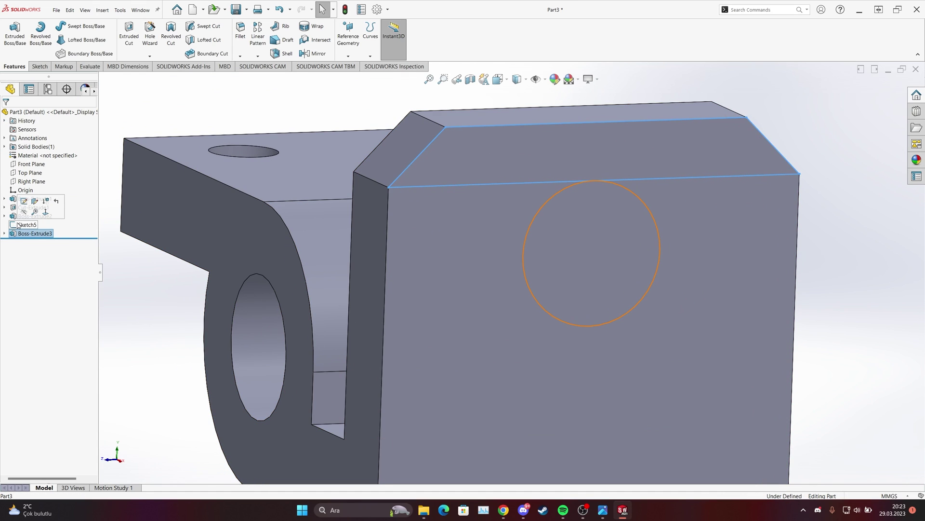
click(27, 224)
click(24, 202)
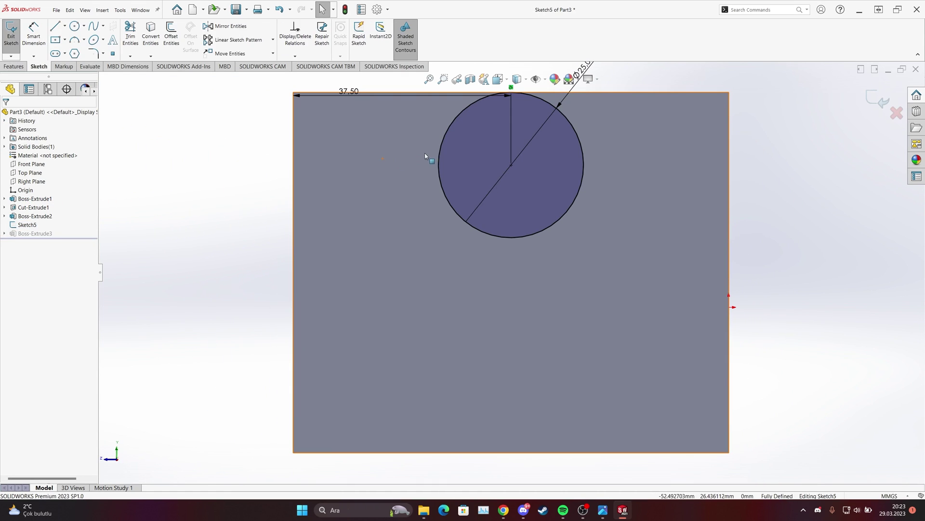
click(4, 66)
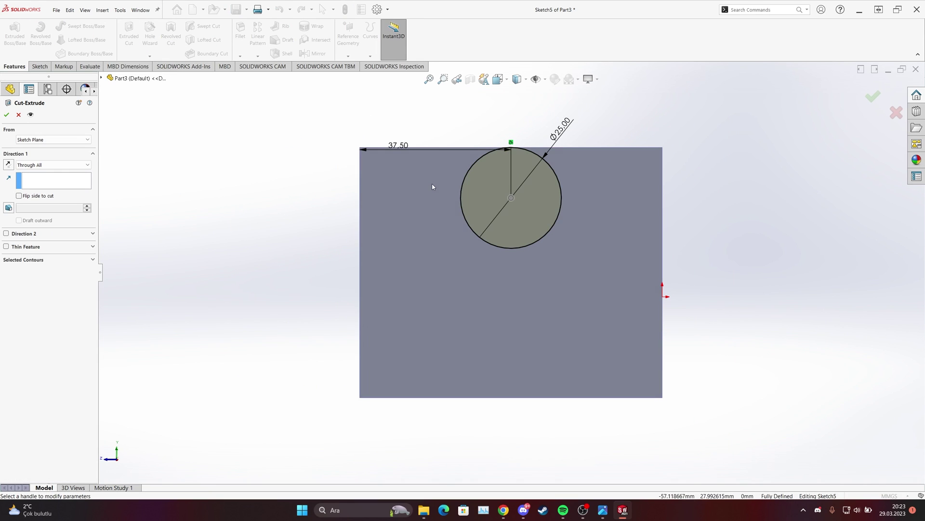
click(41, 165)
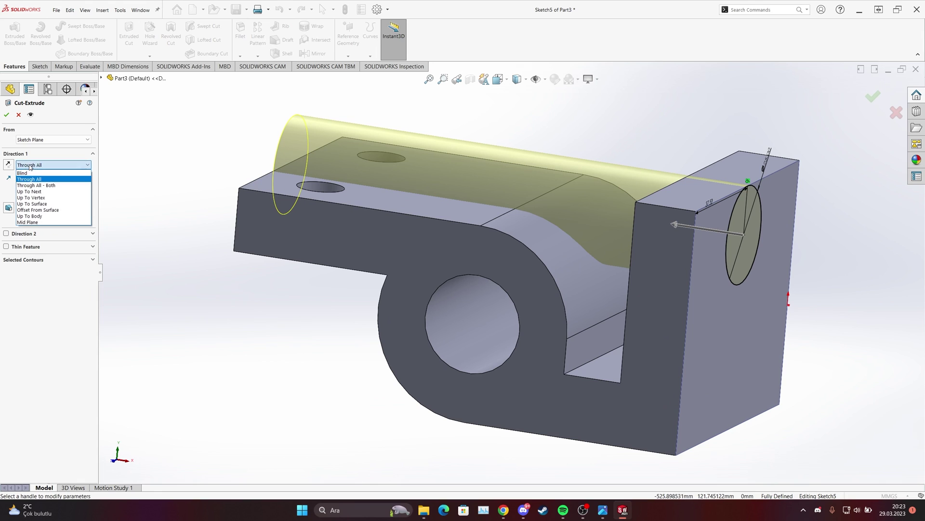
click(30, 173)
middle_drag(752, 232, 615, 207)
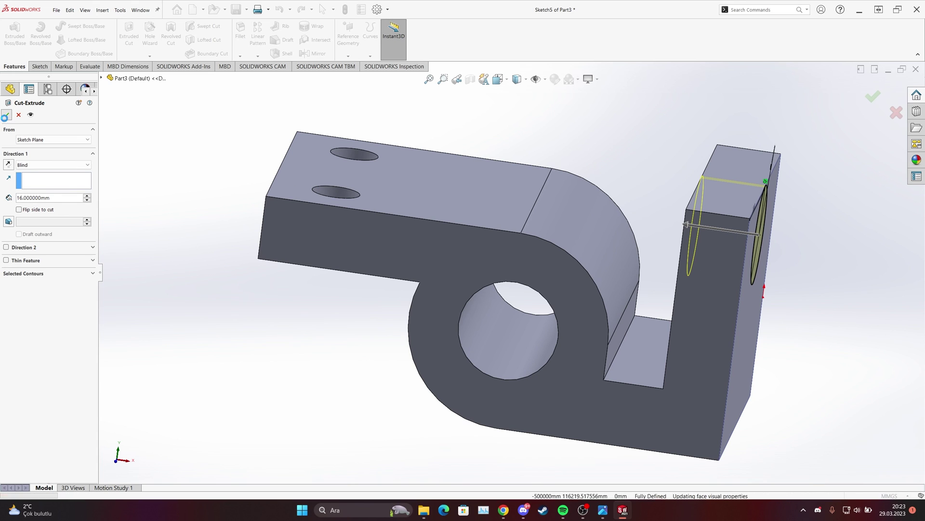
click(6, 114)
Step: Inspect the finished shaft support from several angles and compare it side by side with the reference drawing
middle_drag(699, 247, 689, 219)
scroll(691, 216, up, 3)
click(690, 216)
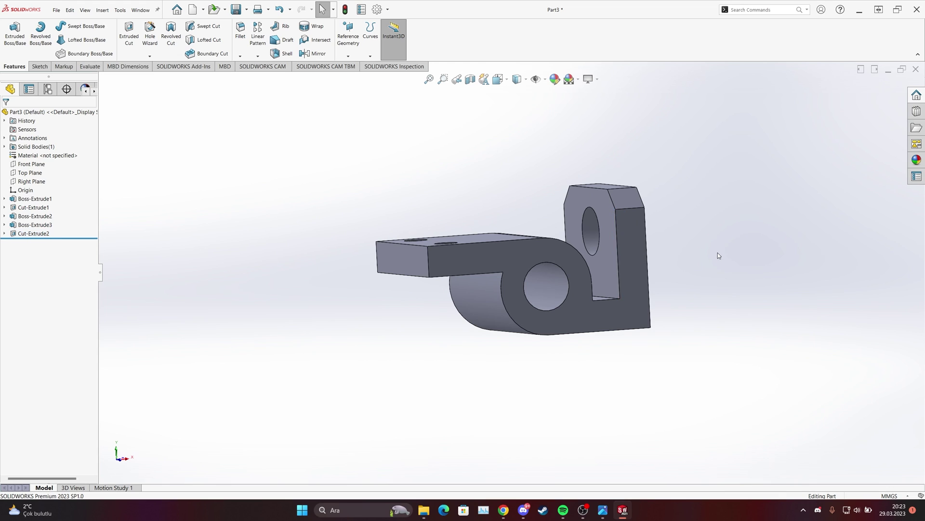
middle_drag(717, 256, 632, 285)
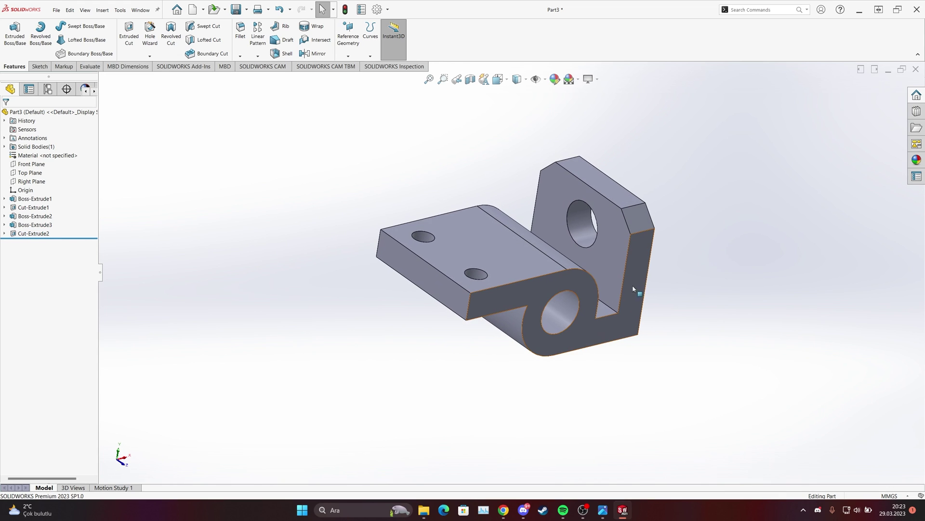
click(603, 509)
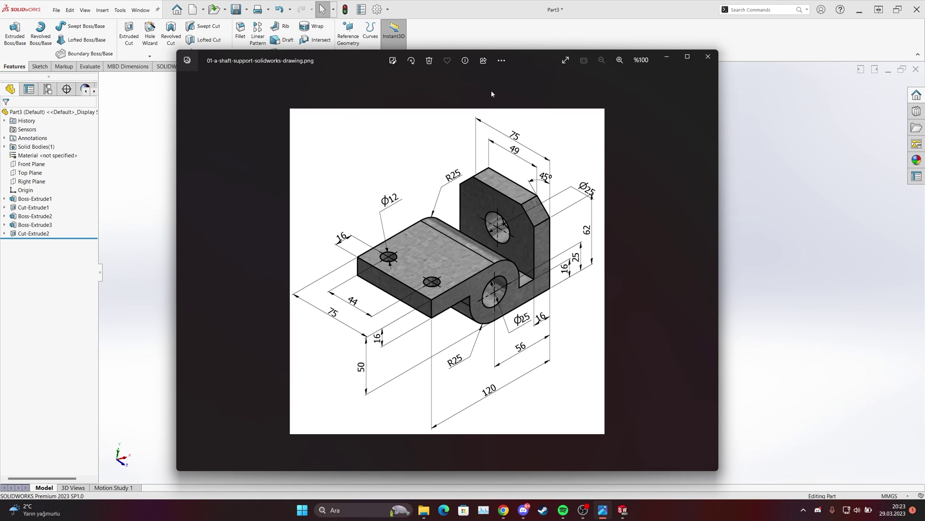
drag(522, 71, 332, 66)
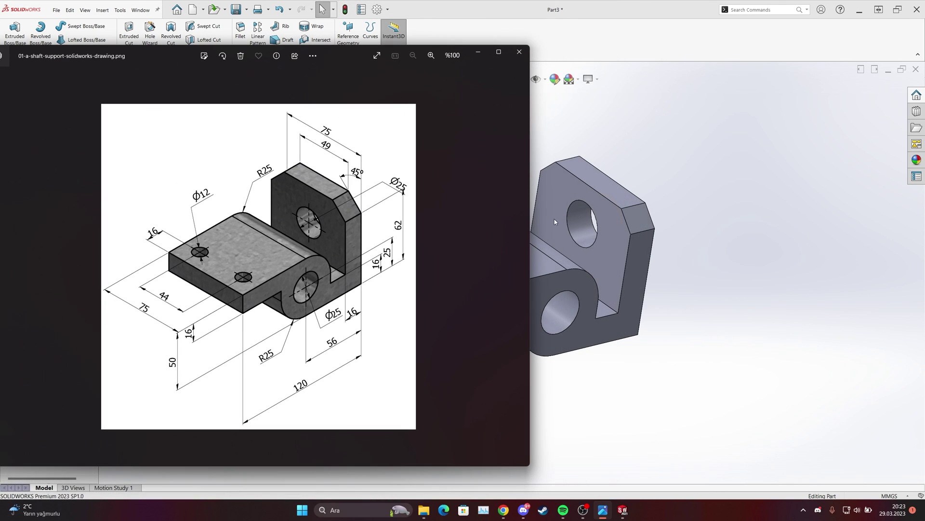
middle_drag(594, 252, 572, 268)
click(572, 268)
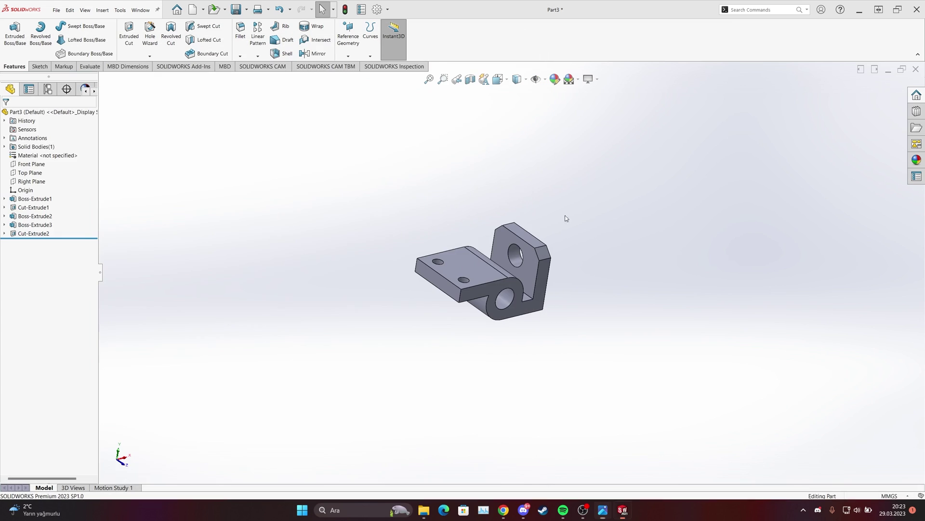
Step: Check the reference drawing image and try dark grey, magenta and red as the whole part's appearance color
middle_drag(484, 224, 527, 274)
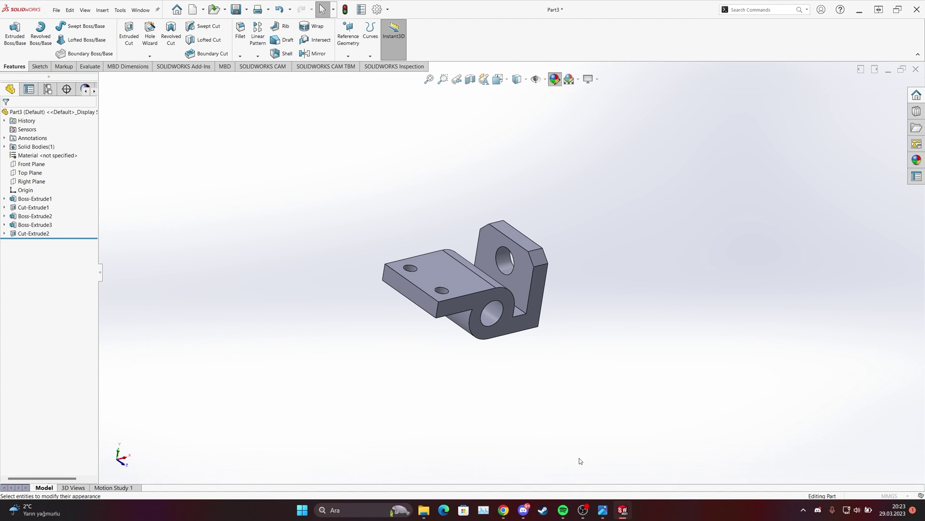
click(603, 510)
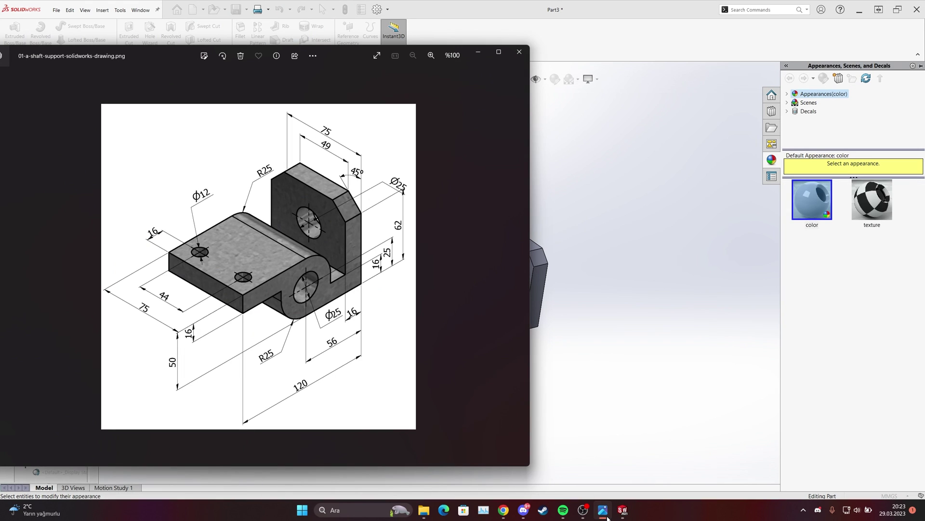
click(608, 517)
click(67, 297)
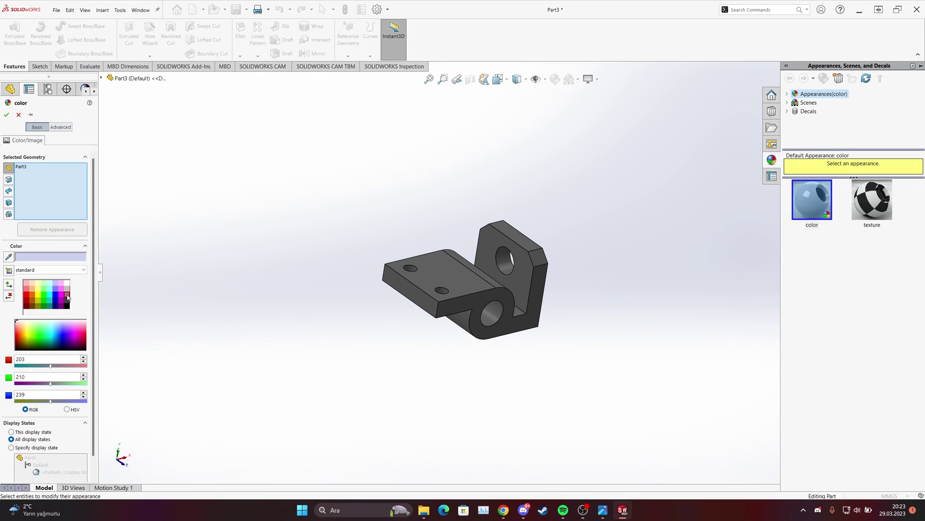
click(62, 299)
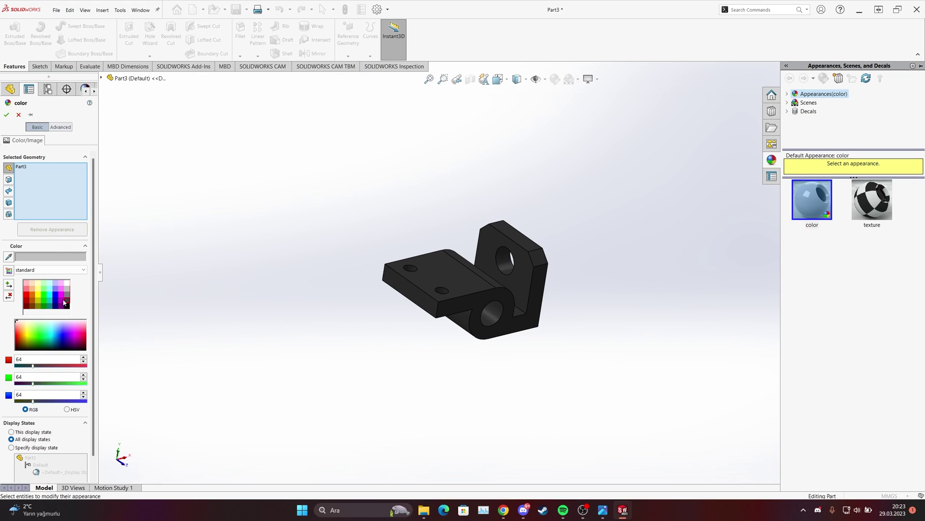
click(60, 296)
middle_drag(404, 306, 299, 261)
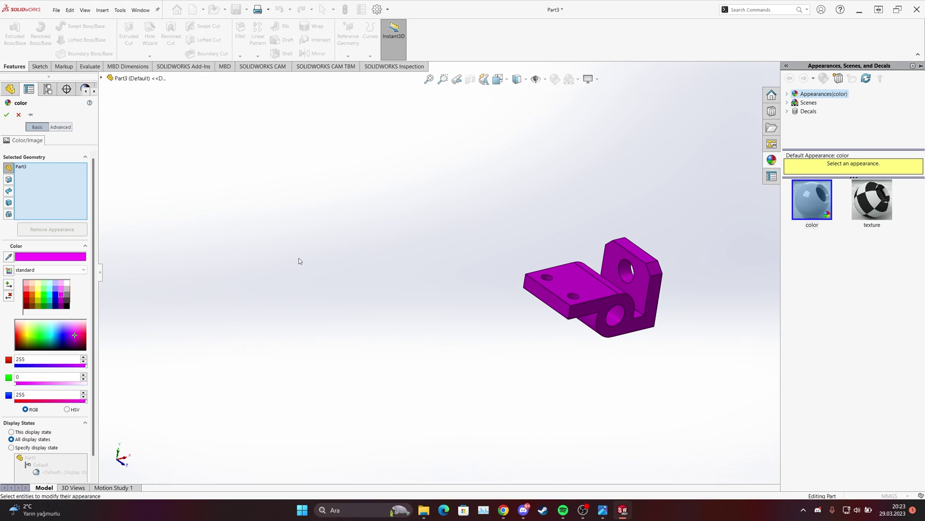
click(26, 296)
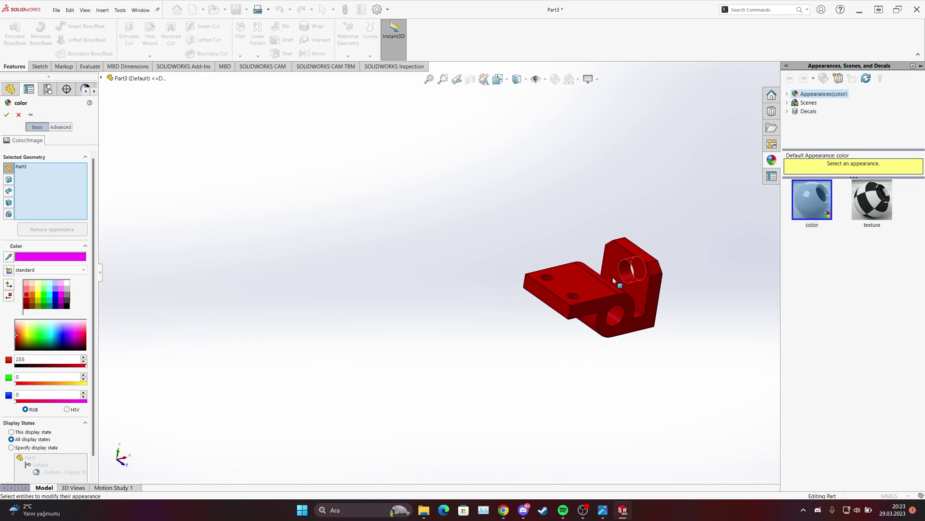
Step: Apply a teal color with RGB values 0, 192, 192 to the whole part and leave the appearance library
click(49, 302)
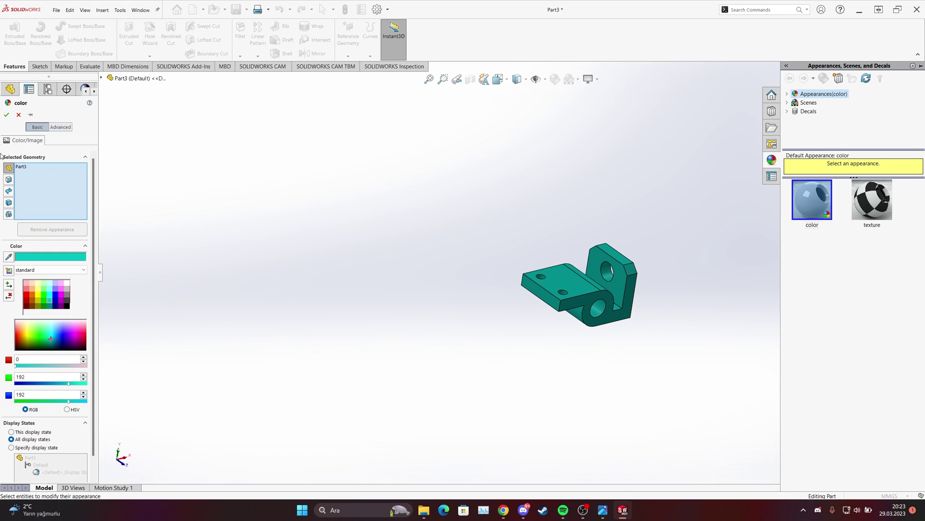
click(6, 115)
scroll(596, 331, down, 4)
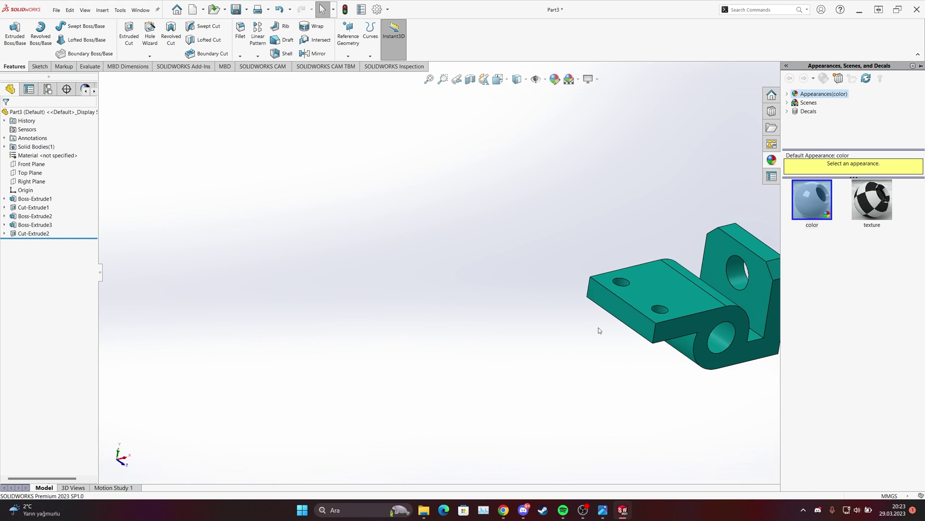
scroll(660, 329, up, 1)
scroll(735, 225, down, 3)
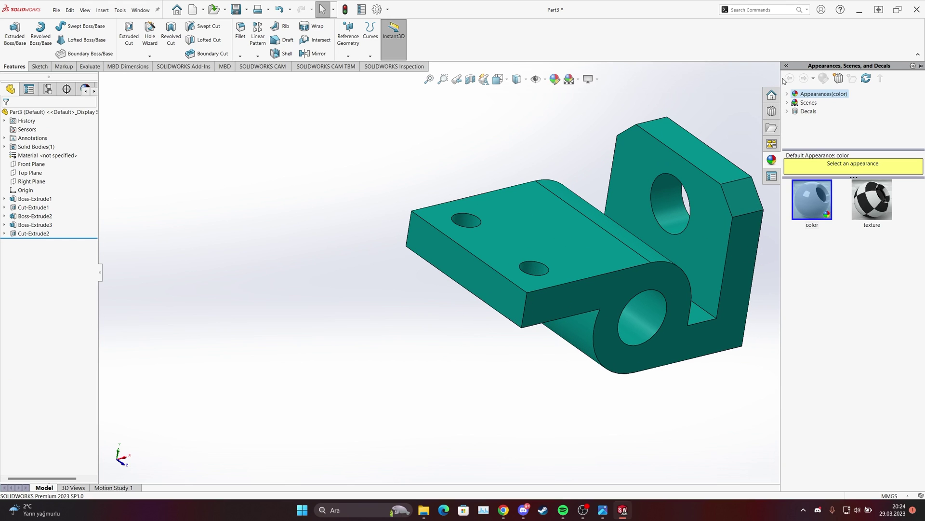
click(772, 94)
Step: Bring up the reference drawing in the image viewer beside the part and compare the two side by side at different magnifications
scroll(510, 273, up, 1)
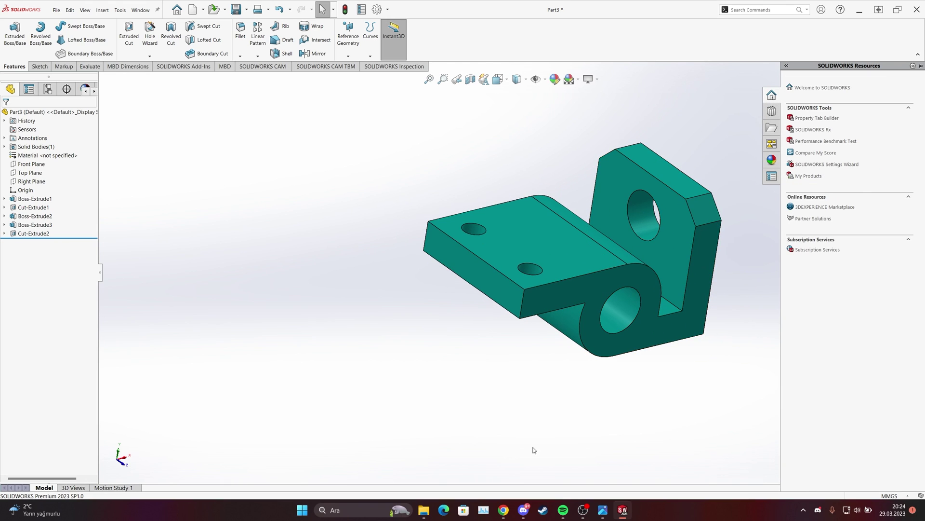
click(607, 512)
drag(361, 58, 271, 68)
scroll(492, 259, up, 3)
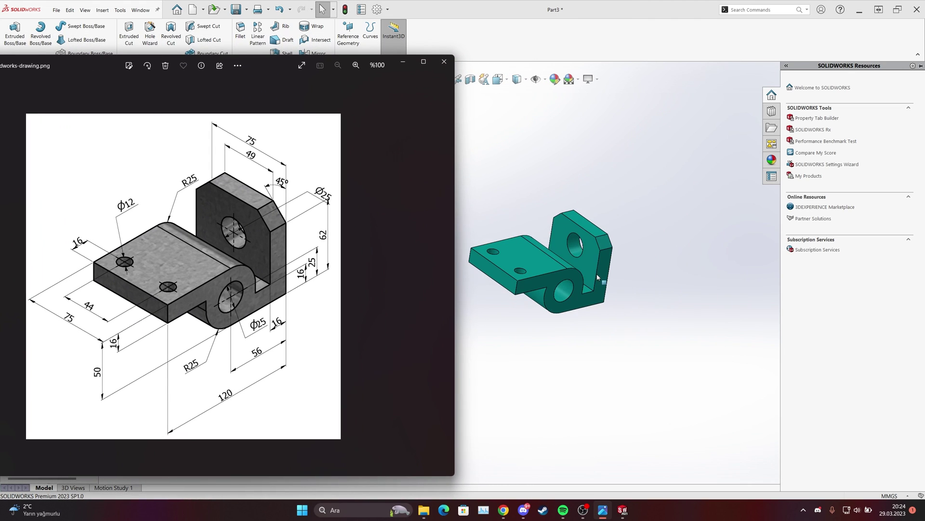
scroll(493, 259, down, 1)
scroll(515, 263, up, 2)
scroll(524, 268, down, 2)
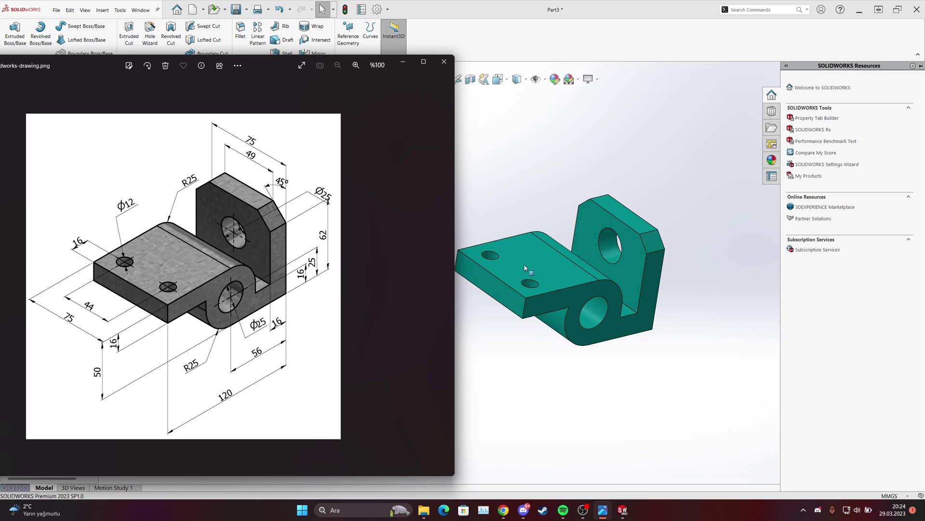
scroll(525, 268, up, 3)
scroll(513, 273, down, 2)
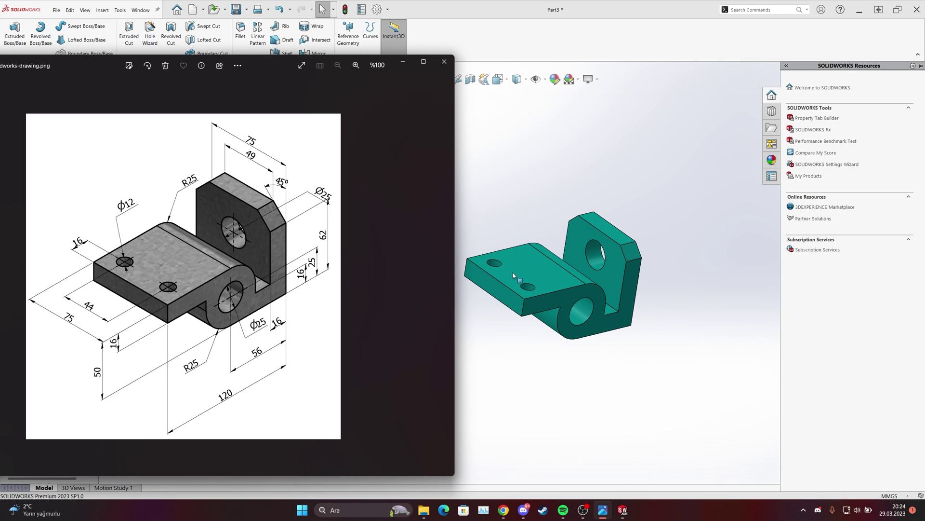
scroll(504, 304, up, 2)
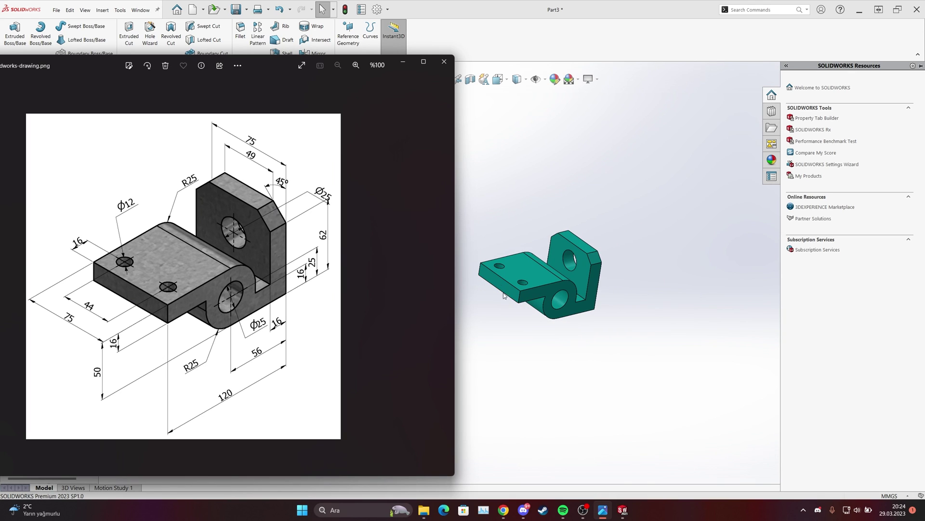
drag(270, 69, 276, 58)
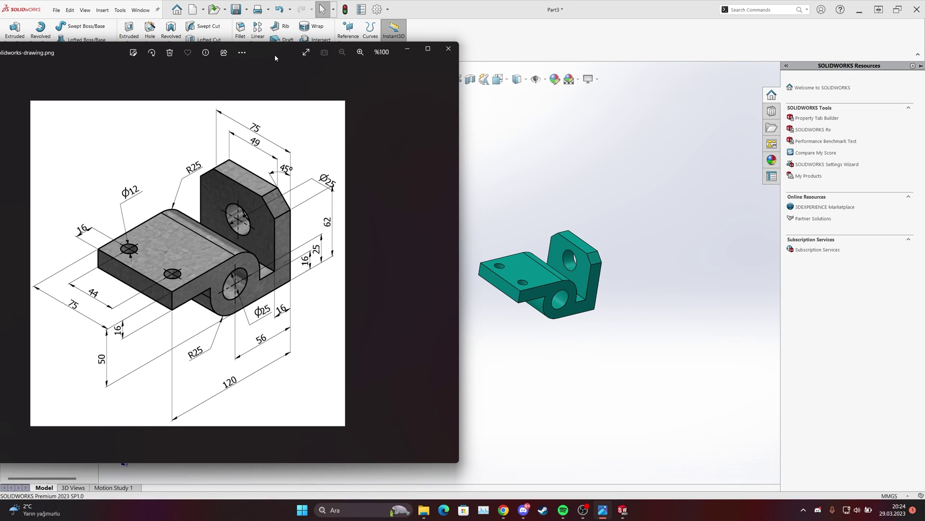